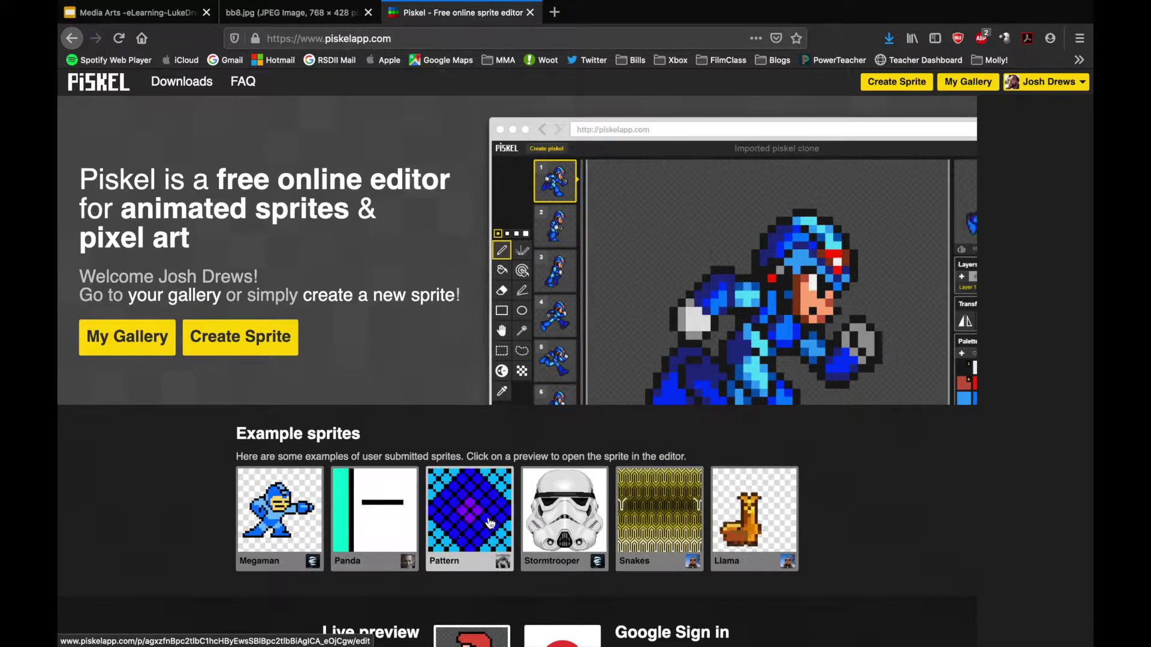
Open the Pattern example sprite and look through its animation frames from first to last
{"action": "left_click", "coordinate": [490, 522]}
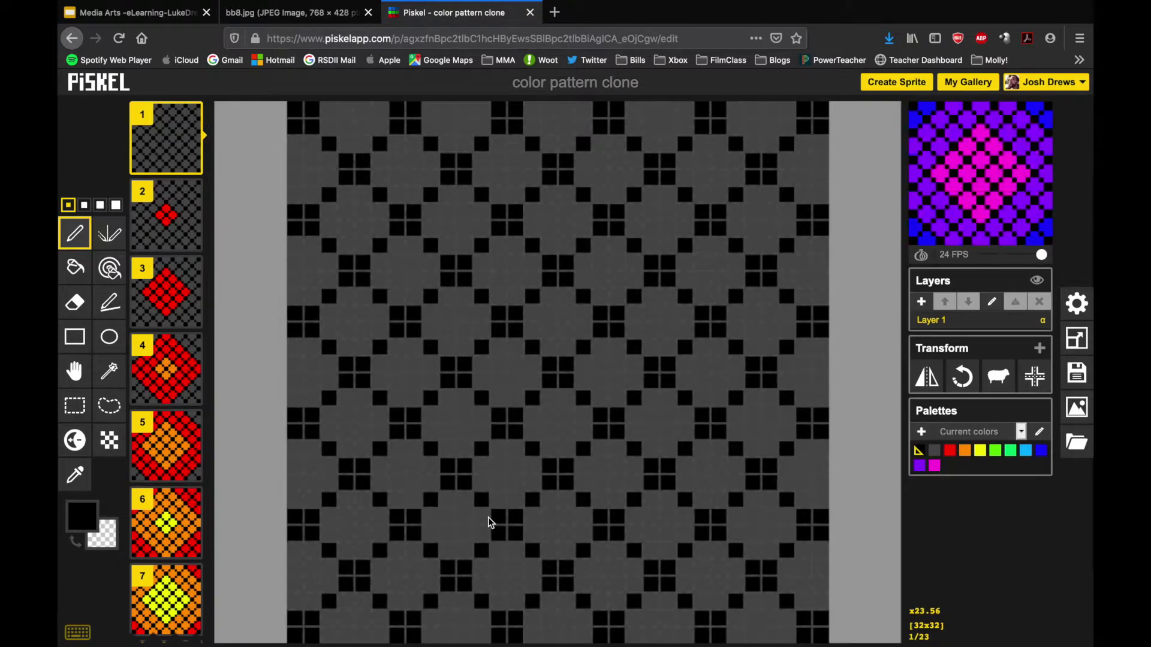
{"action": "scroll", "coordinate": [174, 246], "scroll_direction": "down", "scroll_amount": 15}
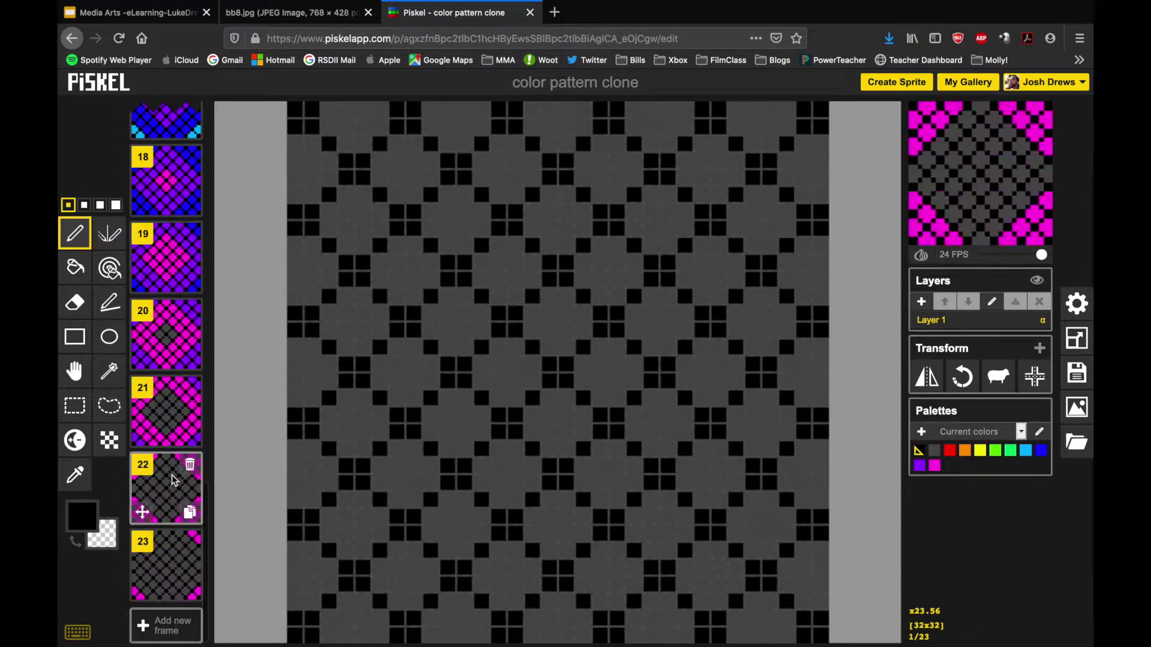
{"action": "scroll", "coordinate": [166, 576], "scroll_direction": "up", "scroll_amount": 15}
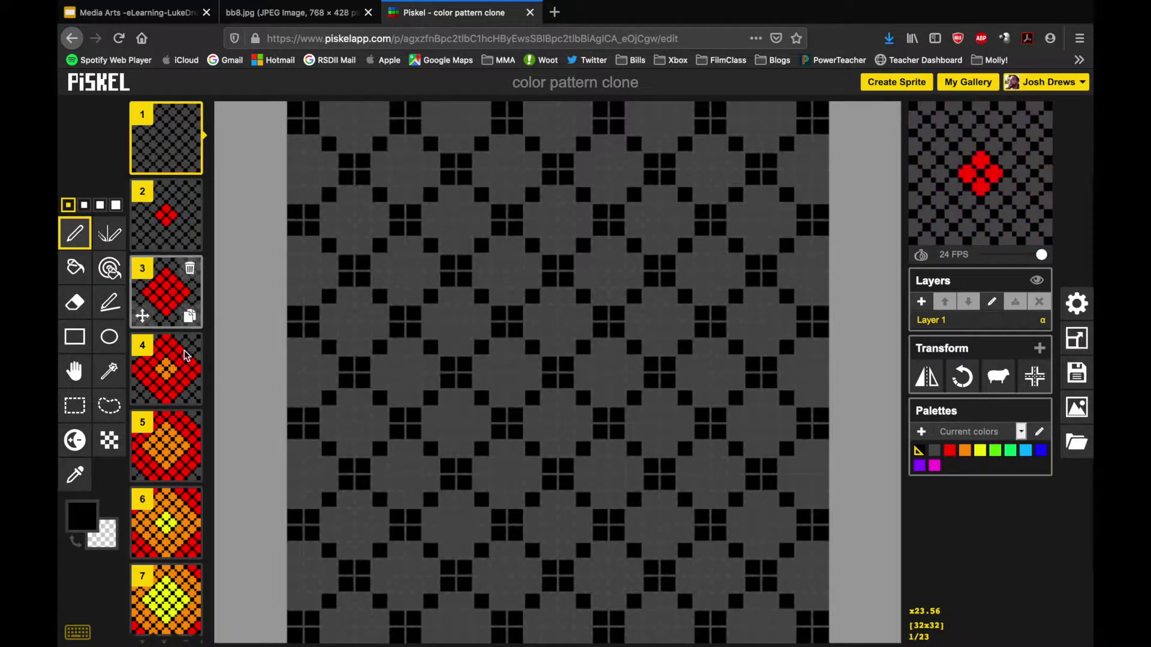
{"action": "scroll", "coordinate": [183, 378], "scroll_direction": "down", "scroll_amount": 15}
{"action": "scroll", "coordinate": [189, 382], "scroll_direction": "up", "scroll_amount": 15}
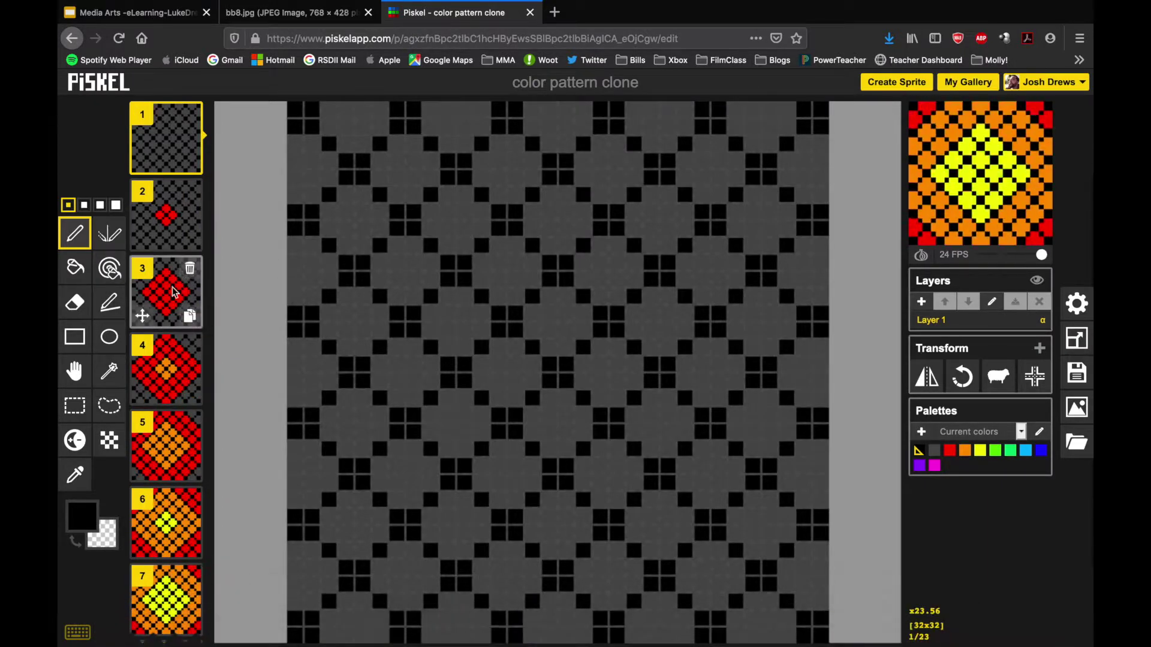
Open the personal gallery and preview the Loop Design, Rainbow Static, Rainbow 1 and Simple Design animations
{"action": "left_click", "coordinate": [955, 85]}
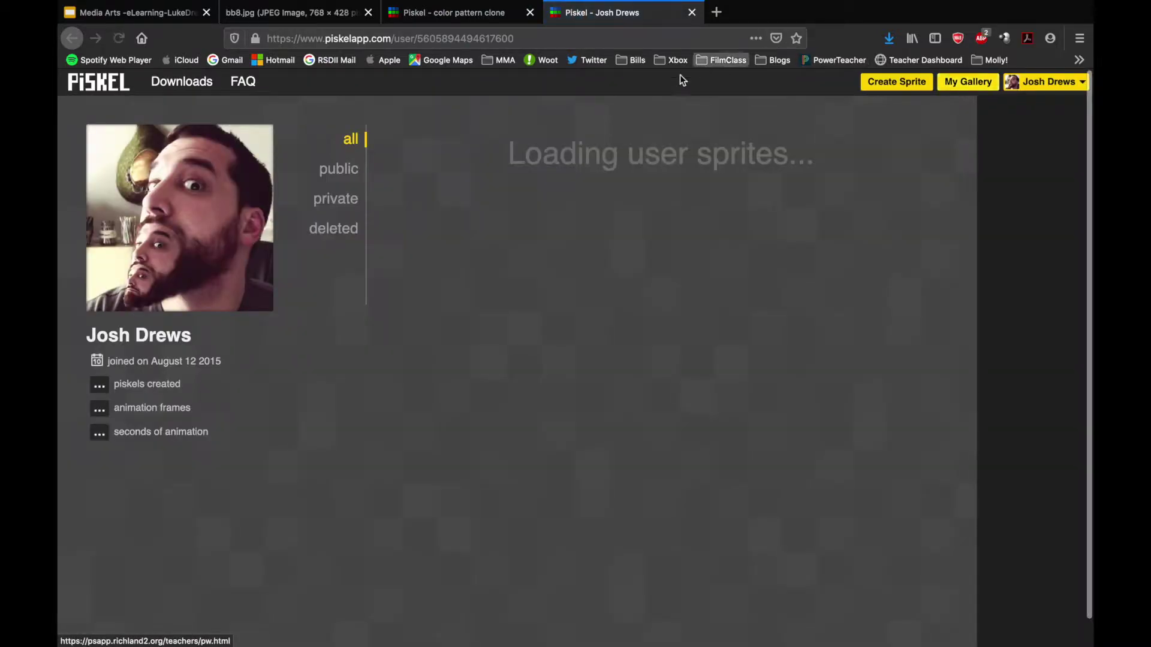
{"action": "scroll", "coordinate": [603, 346], "scroll_direction": "down", "scroll_amount": 3}
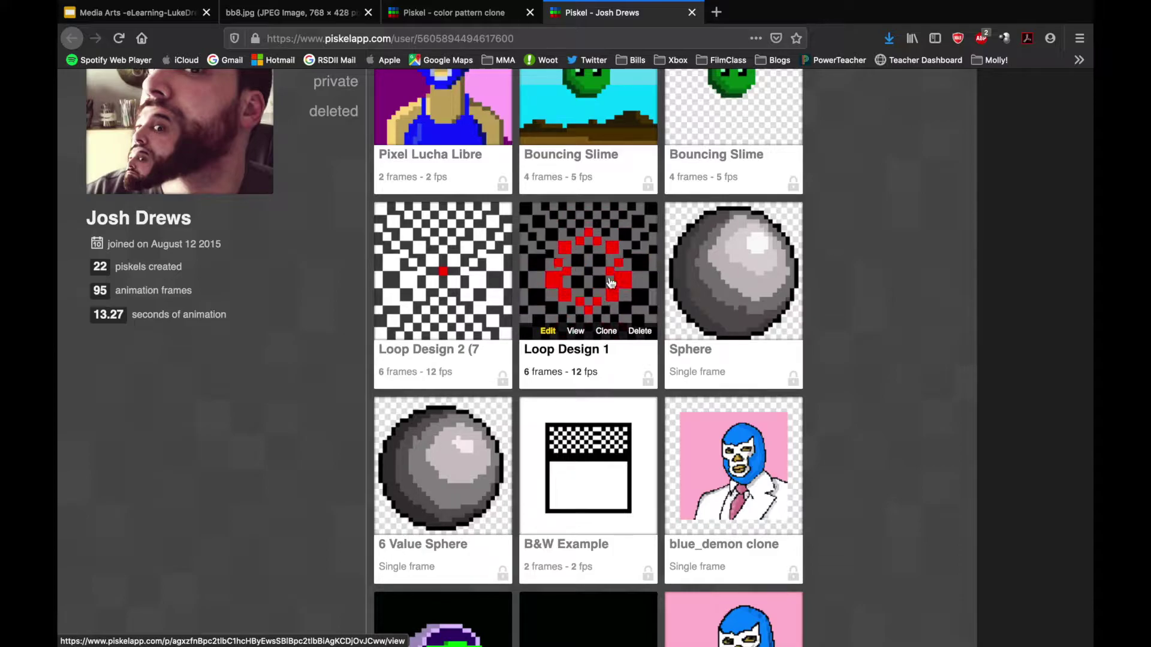
{"action": "mouse_move", "coordinate": [453, 278]}
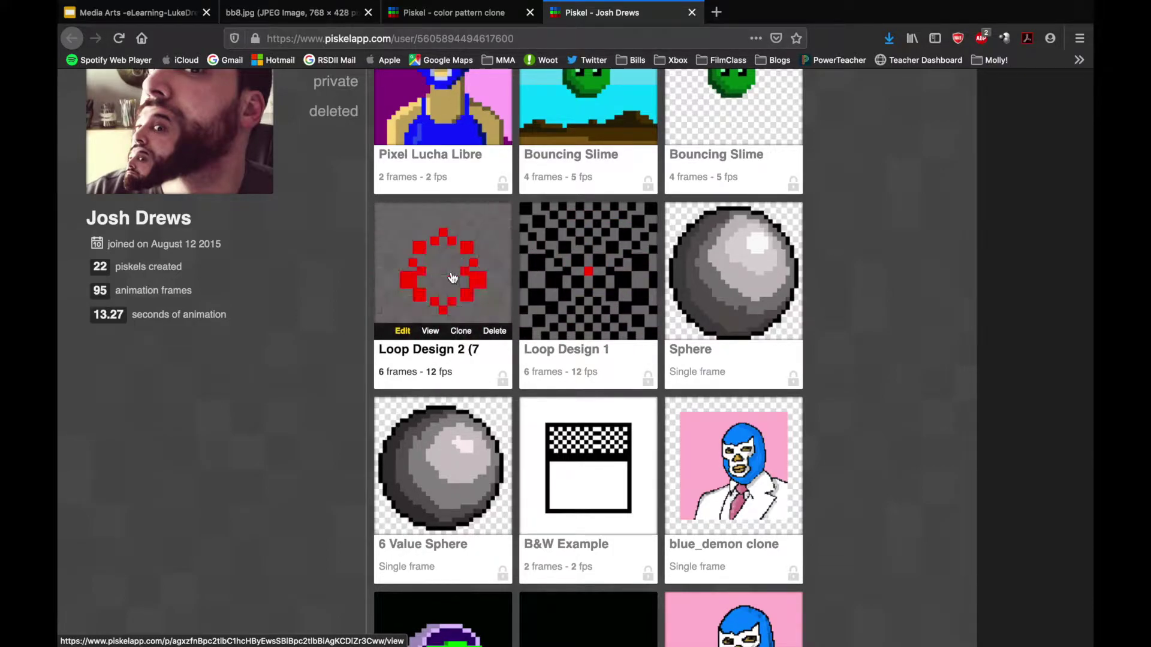
{"action": "scroll", "coordinate": [590, 298], "scroll_direction": "down", "scroll_amount": 10}
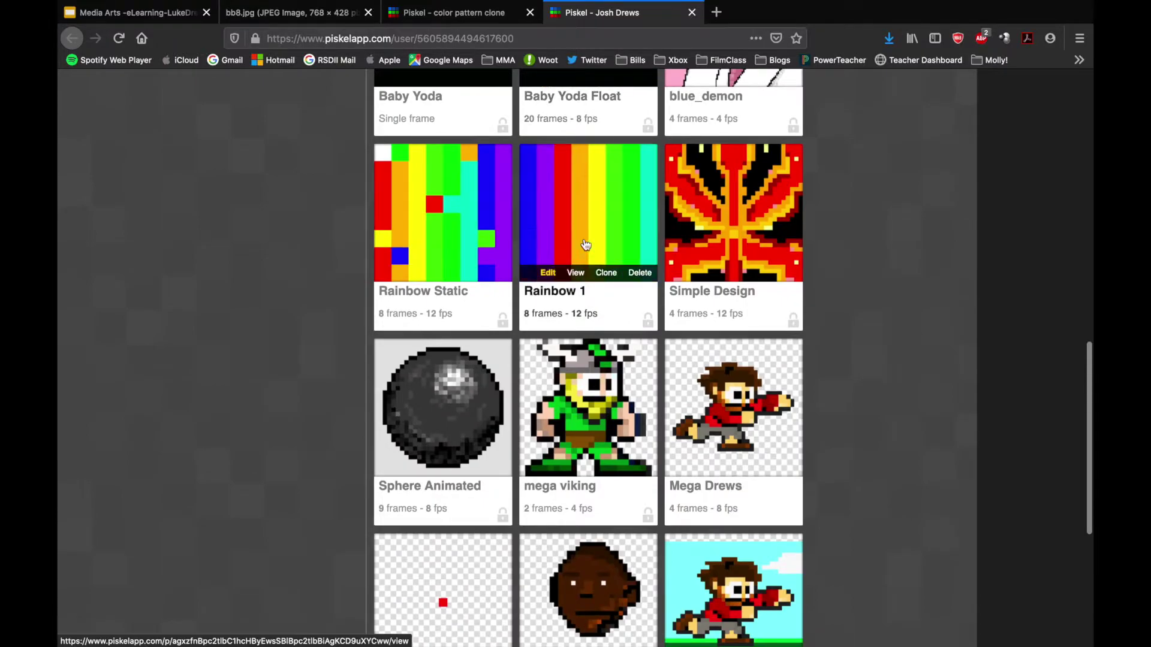
{"action": "mouse_move", "coordinate": [467, 248]}
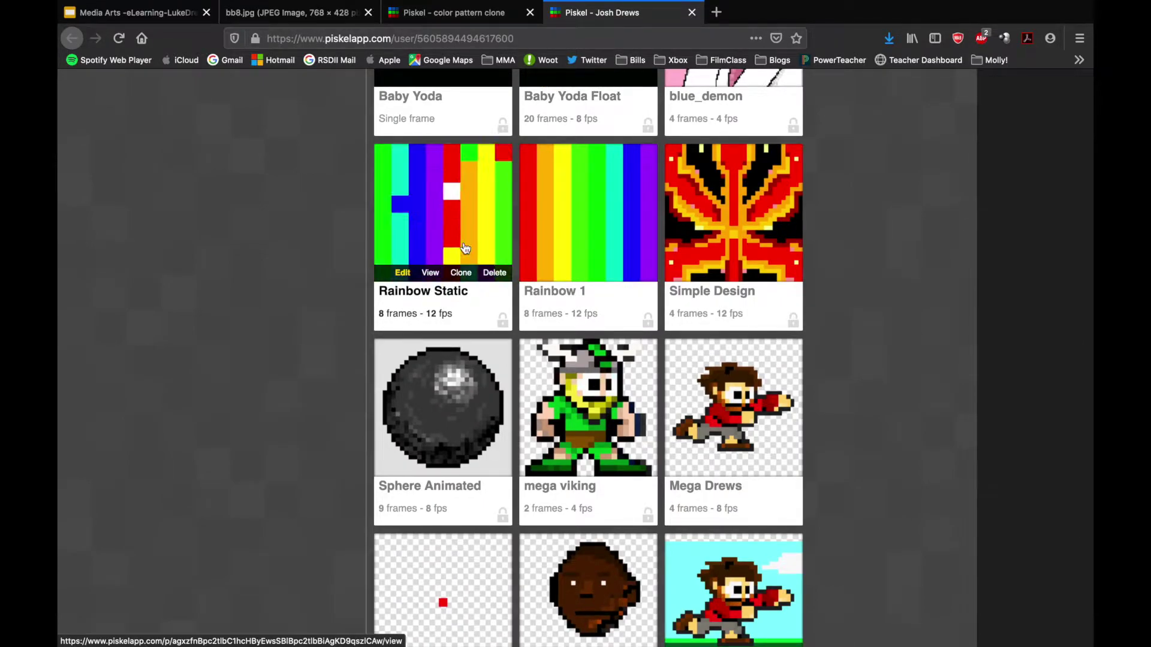
{"action": "mouse_move", "coordinate": [721, 242]}
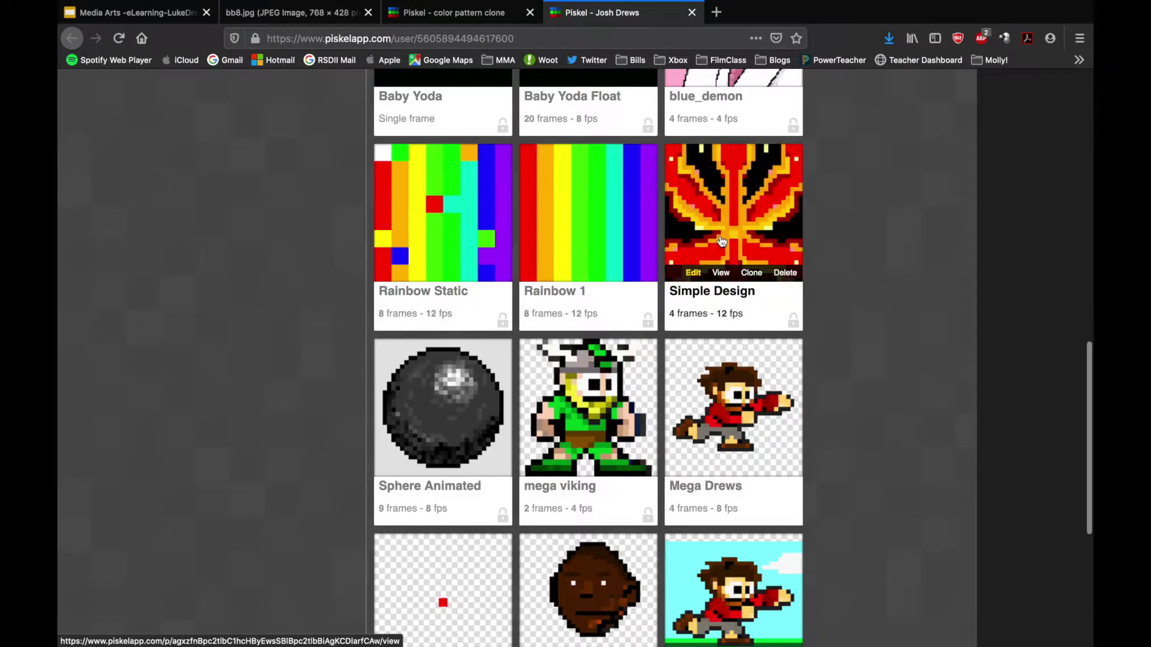
Create a new sprite and draw black one-pixel diagonals inward from the canvas's upper corners with the Vertical Mirror pen
{"action": "scroll", "coordinate": [749, 180], "scroll_direction": "up", "scroll_amount": 15}
{"action": "left_click", "coordinate": [916, 86]}
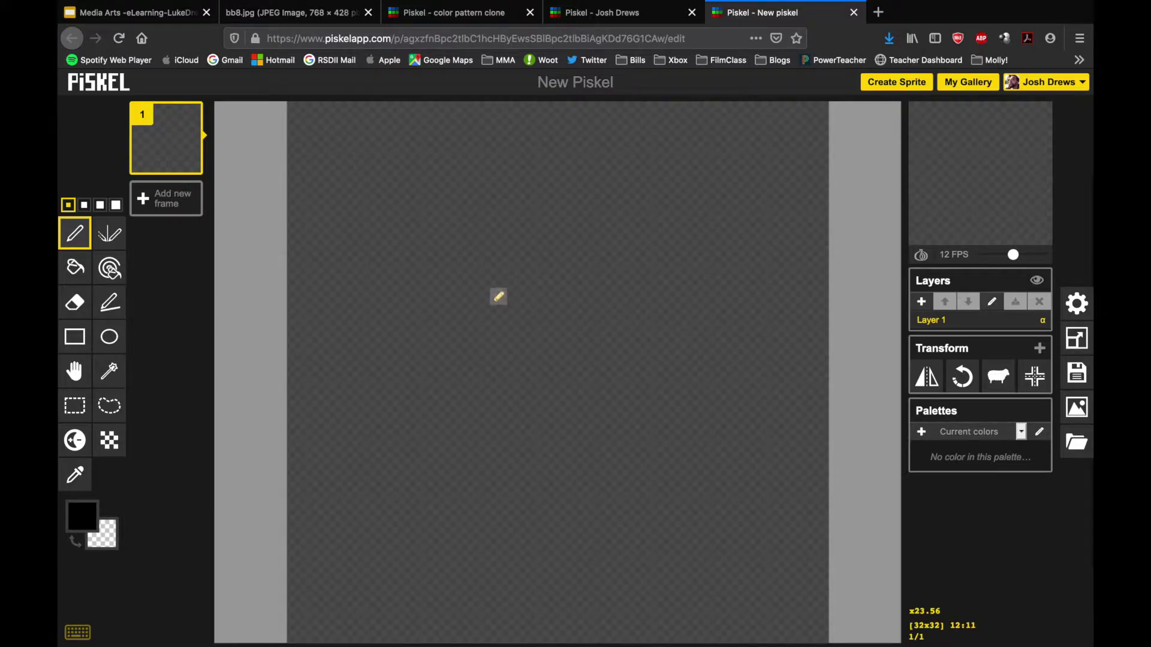
{"action": "left_click", "coordinate": [101, 243]}
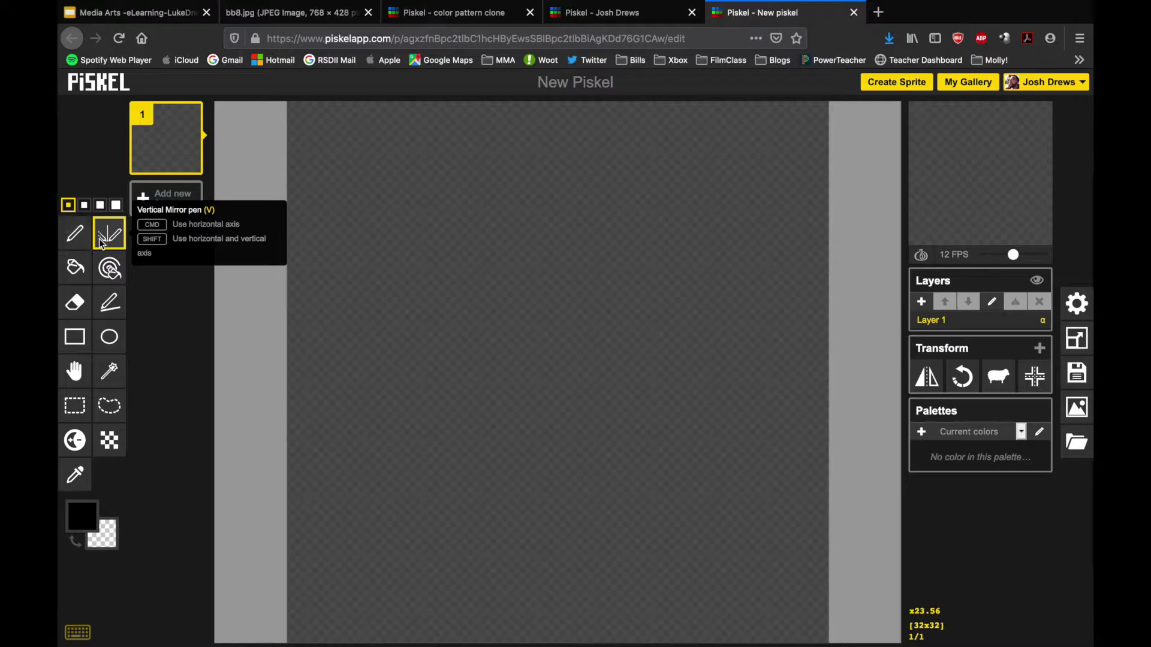
{"action": "left_click", "coordinate": [302, 105]}
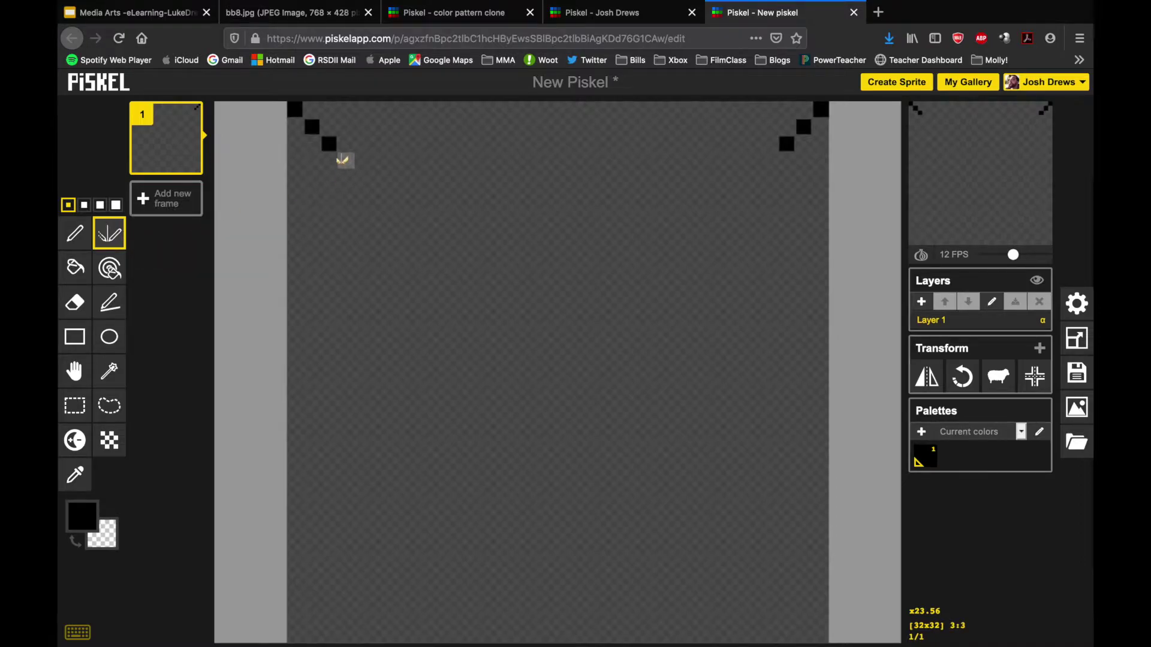
{"action": "left_click", "coordinate": [344, 161]}
{"action": "left_click", "coordinate": [363, 177]}
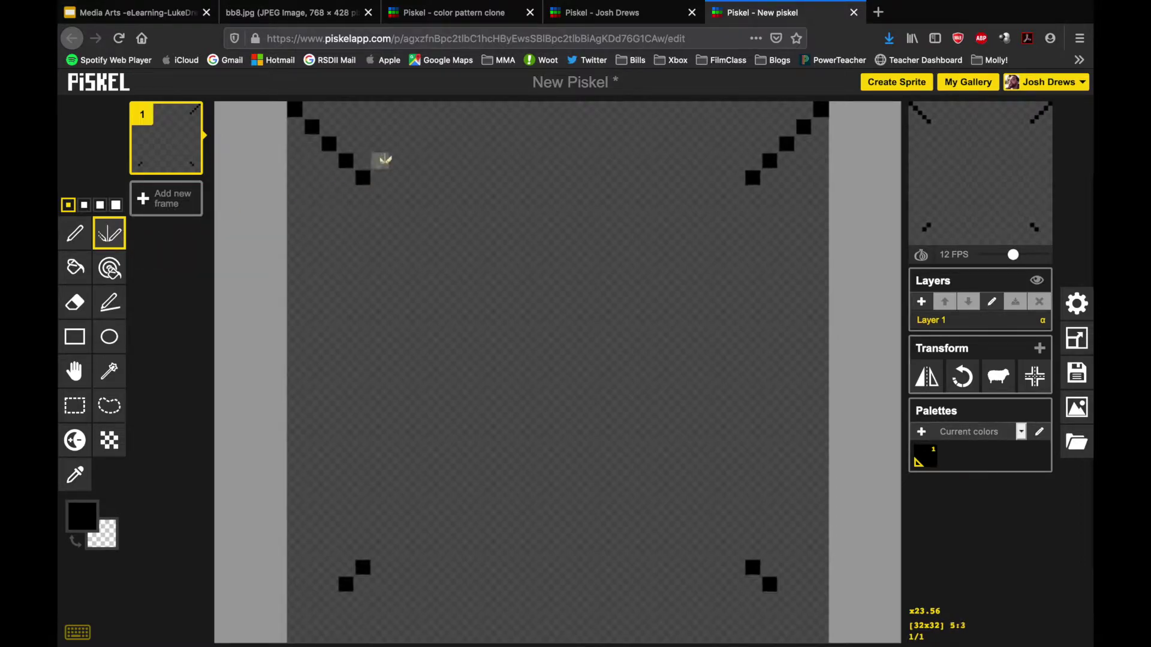
Extend the mirrored black diagonals into a one-pixel zigzag line heading toward the canvas centre
{"action": "left_click", "coordinate": [384, 160]}
{"action": "left_click", "coordinate": [398, 178]}
{"action": "left_click", "coordinate": [413, 195]}
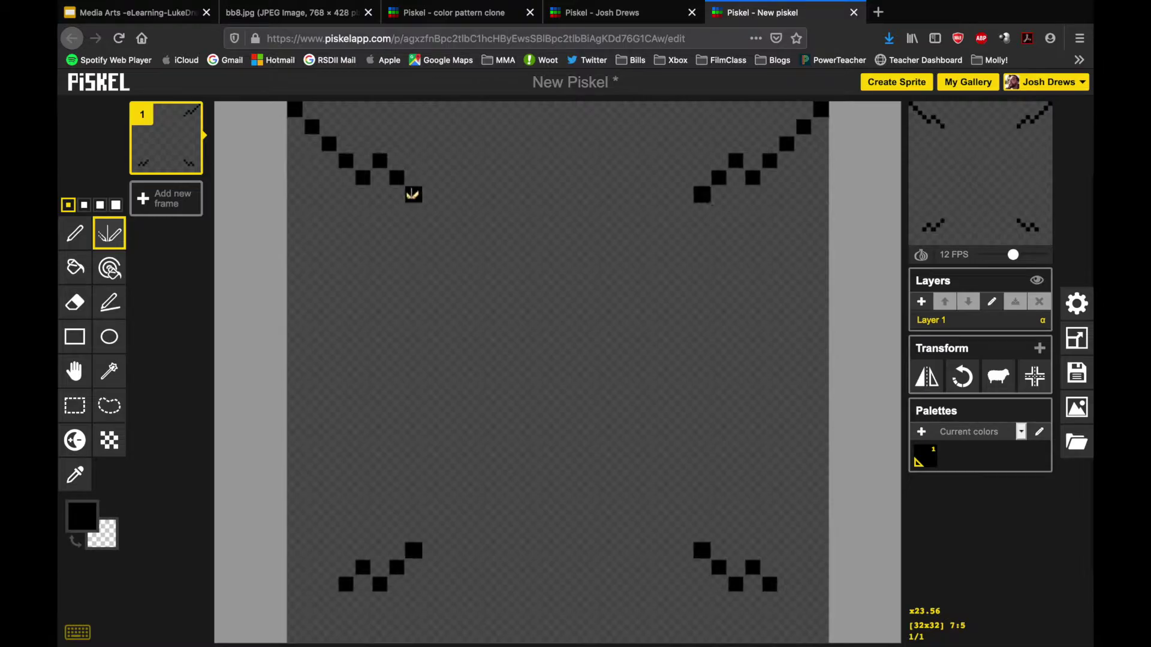
{"action": "left_click", "coordinate": [428, 211]}
{"action": "left_click", "coordinate": [413, 229]}
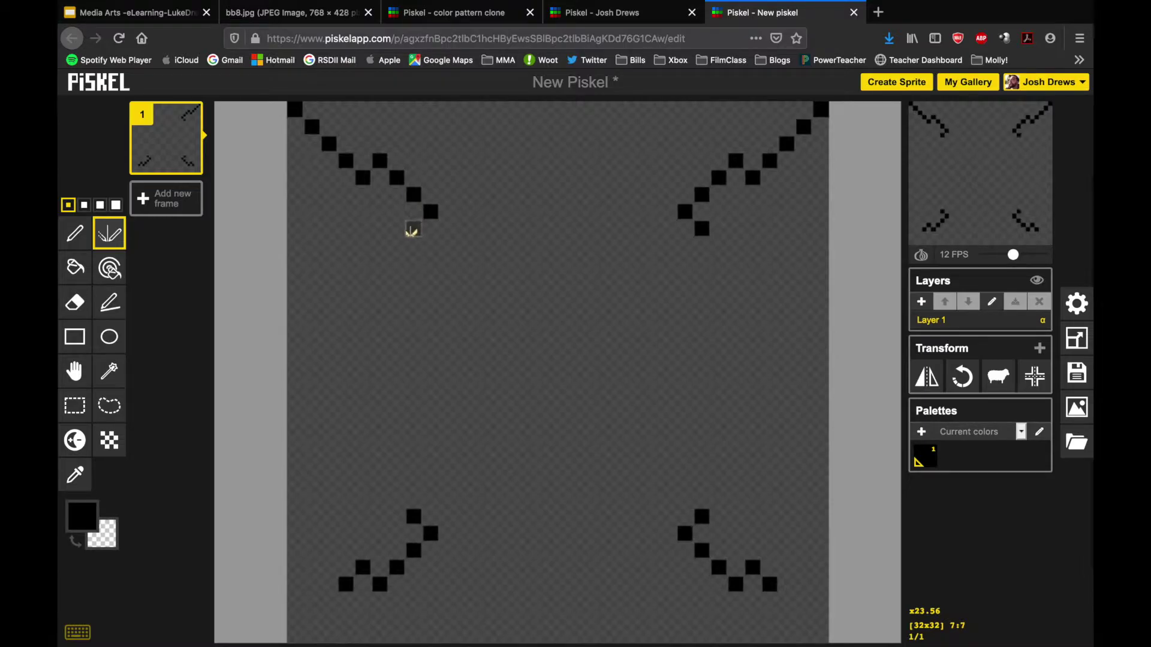
{"action": "left_click", "coordinate": [397, 245]}
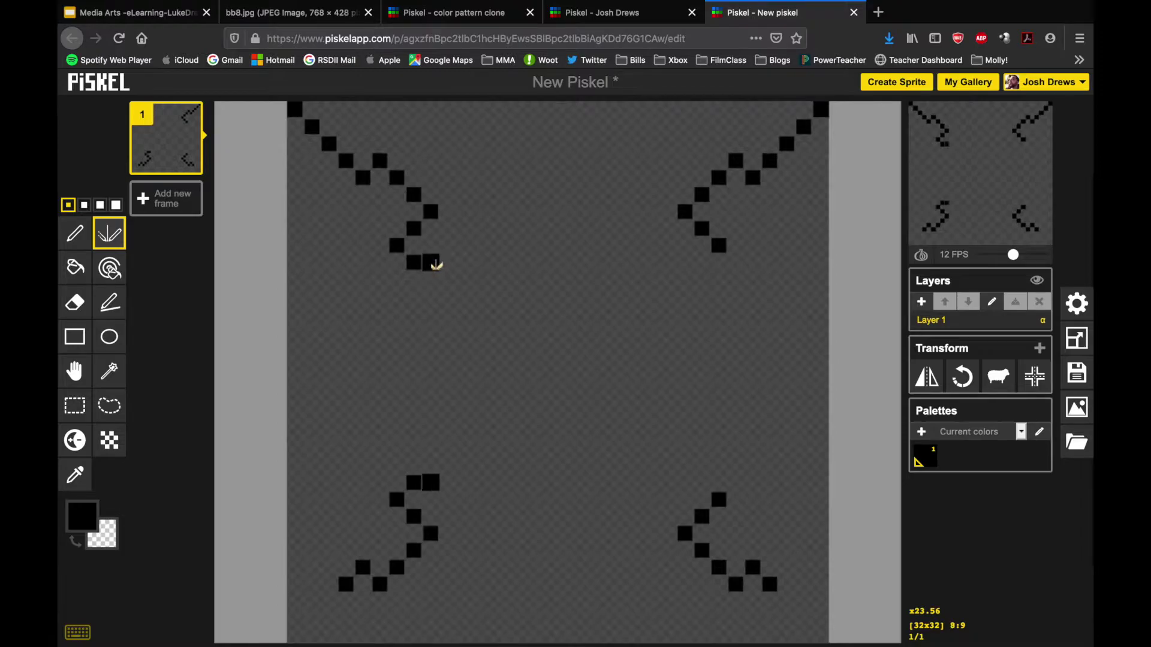
{"action": "left_click", "coordinate": [453, 265]}
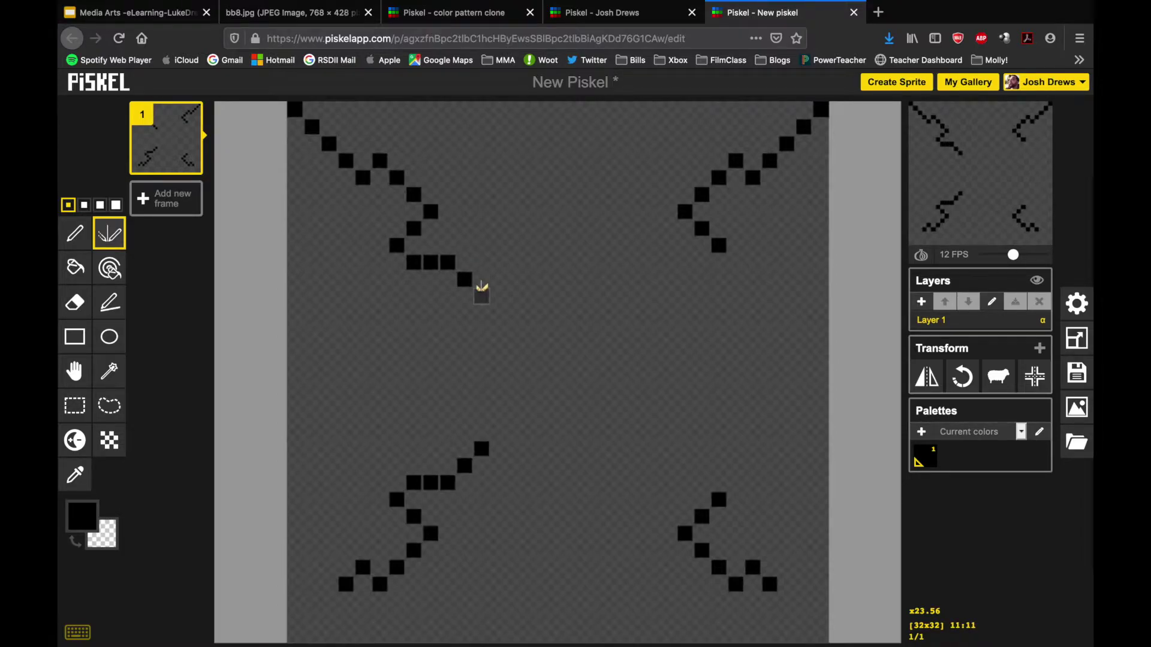
Create another new sprite and close the earlier sprite's tab, discarding its unsaved drawing
{"action": "left_click", "coordinate": [908, 82]}
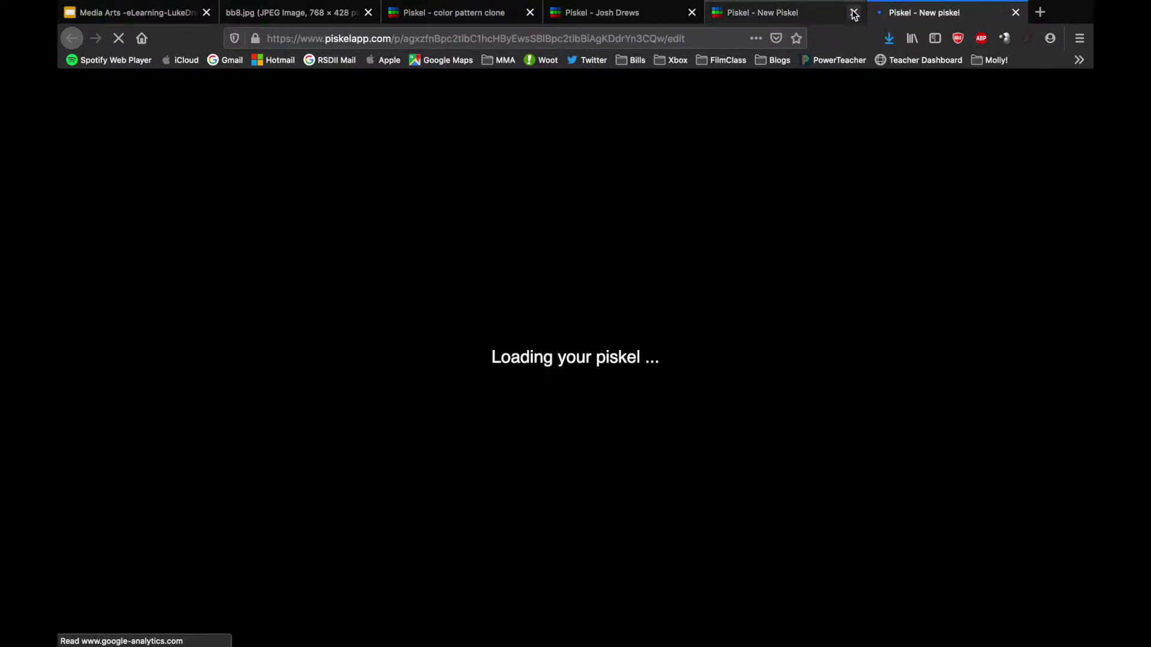
{"action": "left_click", "coordinate": [854, 13]}
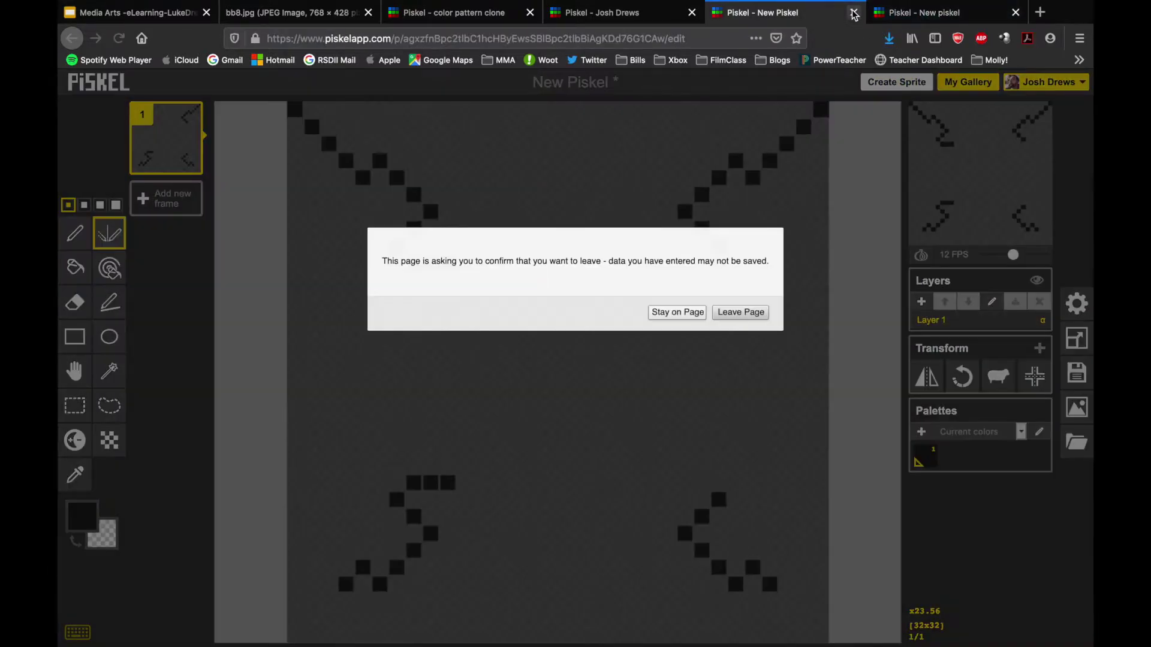
{"action": "left_click", "coordinate": [729, 312]}
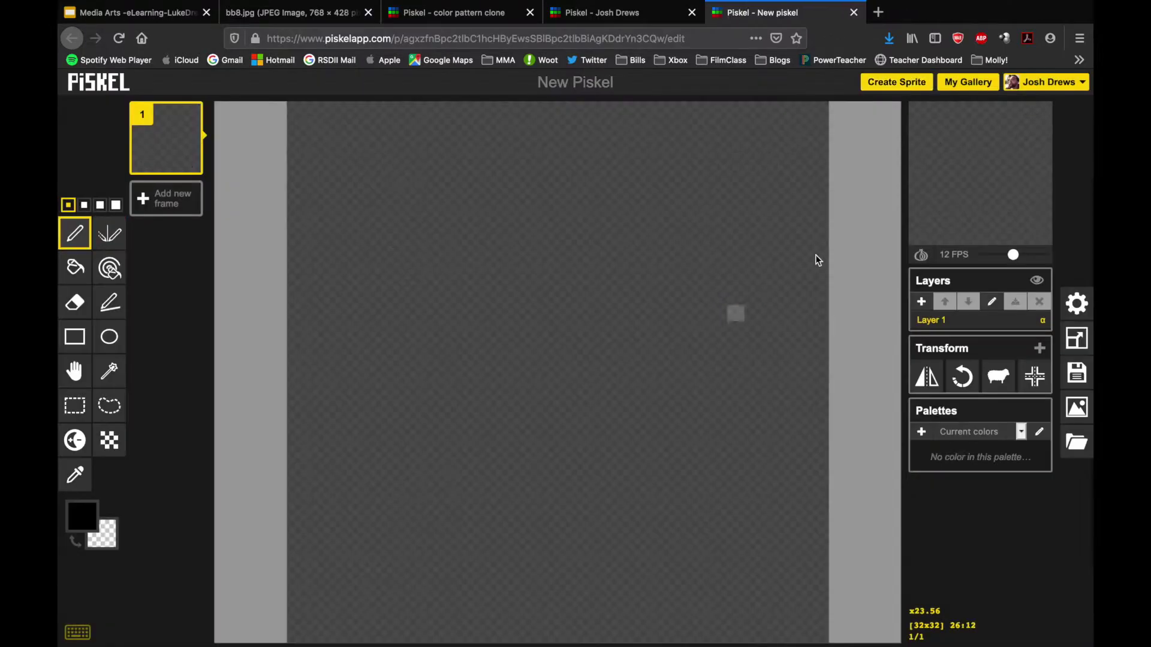
Paint a black 4×4-pixel block in the canvas's upper-left corner and a single black pixel diagonally below it
{"action": "left_click", "coordinate": [116, 206]}
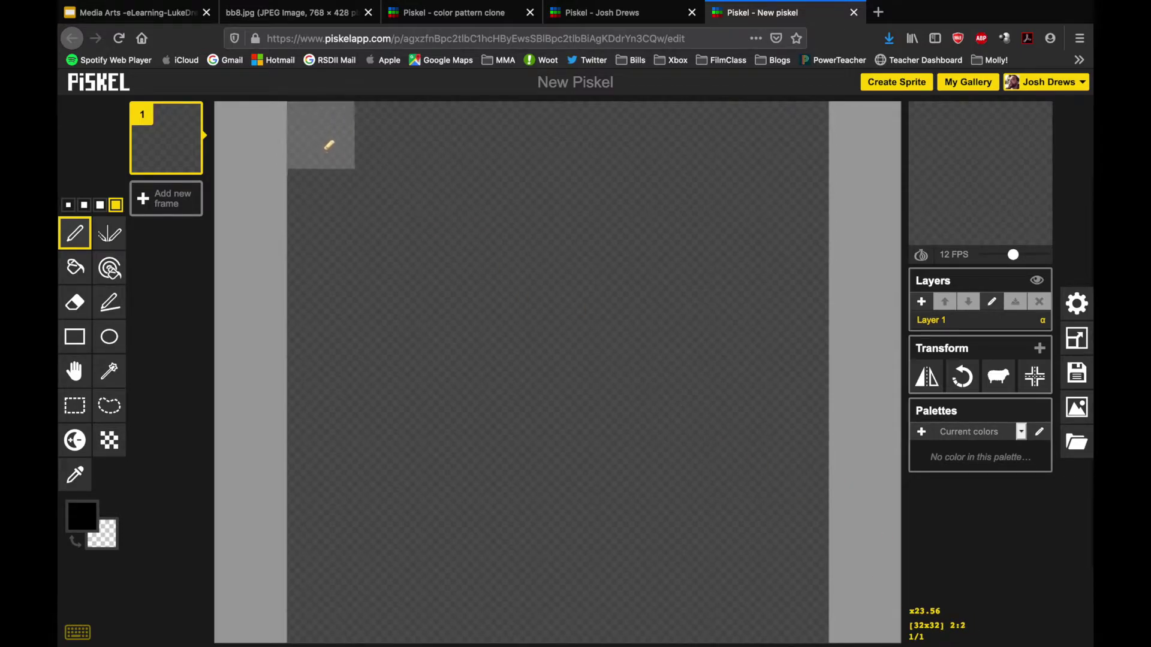
{"action": "left_click", "coordinate": [335, 145]}
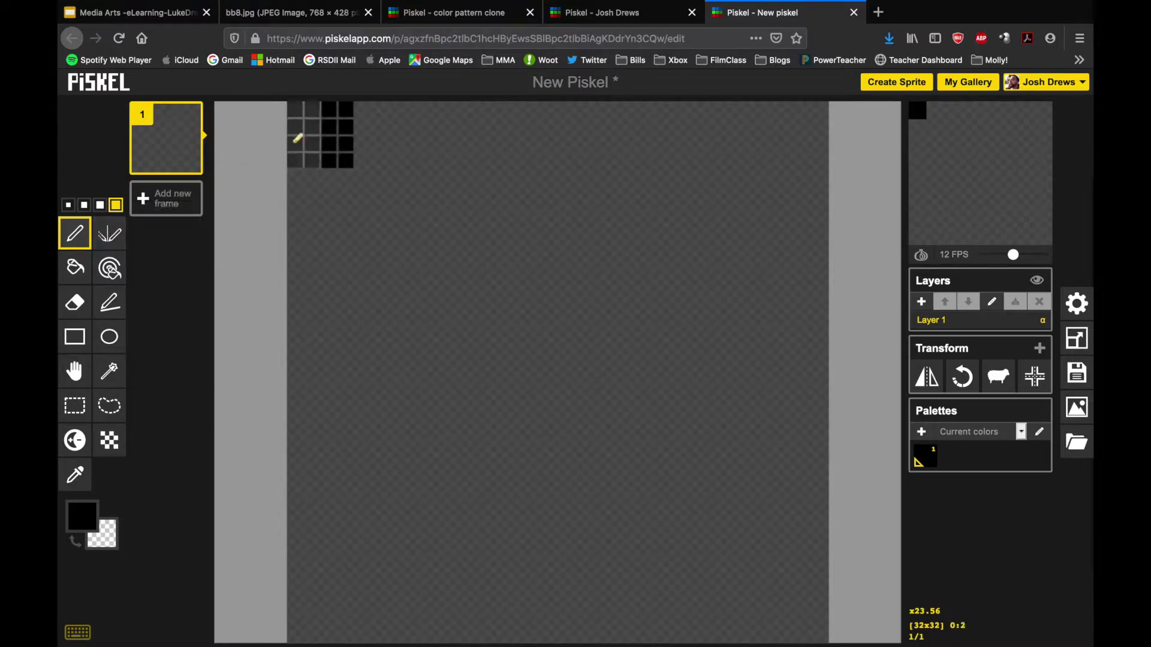
{"action": "left_click_drag", "start_coordinate": [296, 139], "coordinate": [330, 139]}
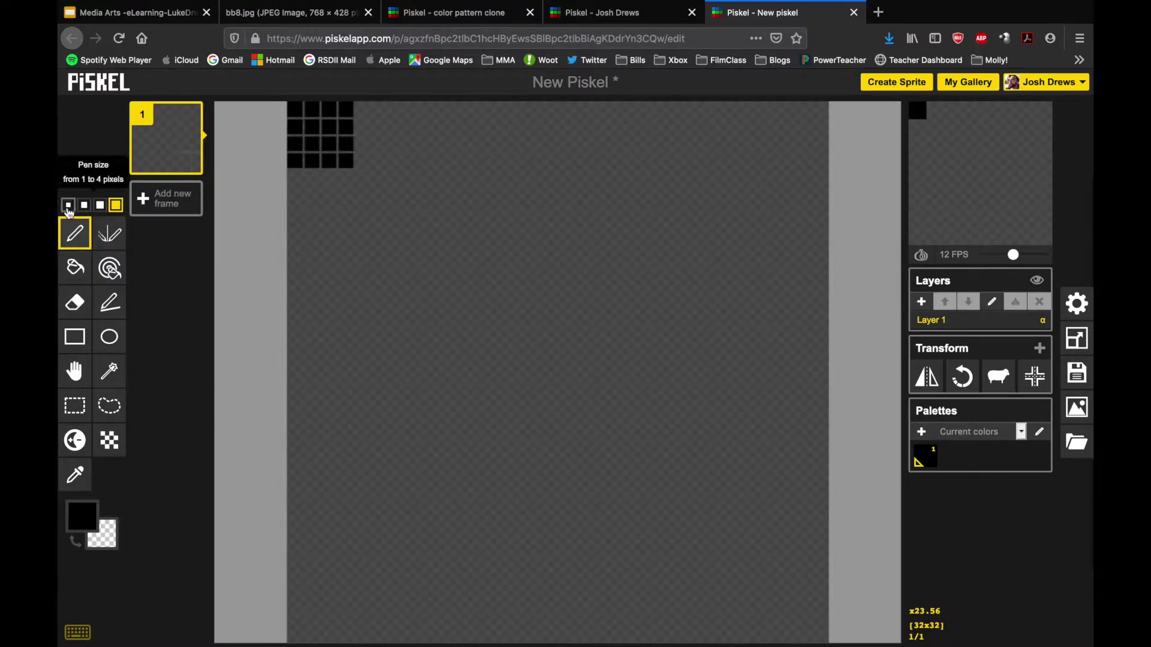
{"action": "left_click", "coordinate": [69, 208]}
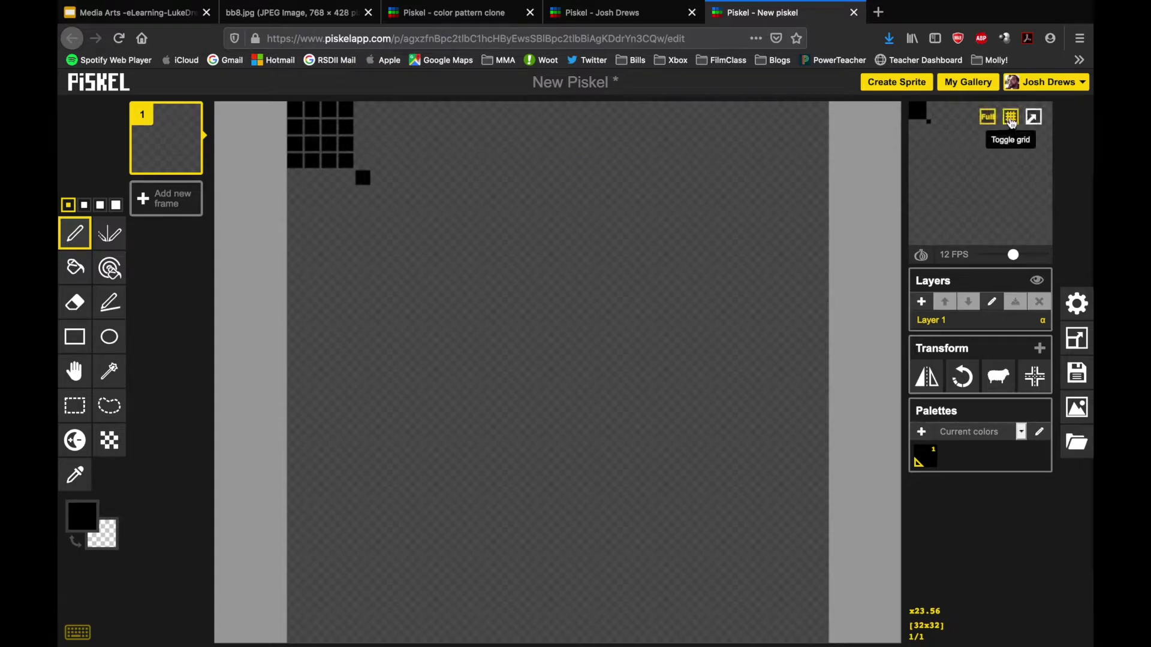
Toggle the preview grid twice and undo all the painted pixels to clear the canvas
{"action": "left_click", "coordinate": [1011, 122]}
{"action": "left_click", "coordinate": [1012, 120]}
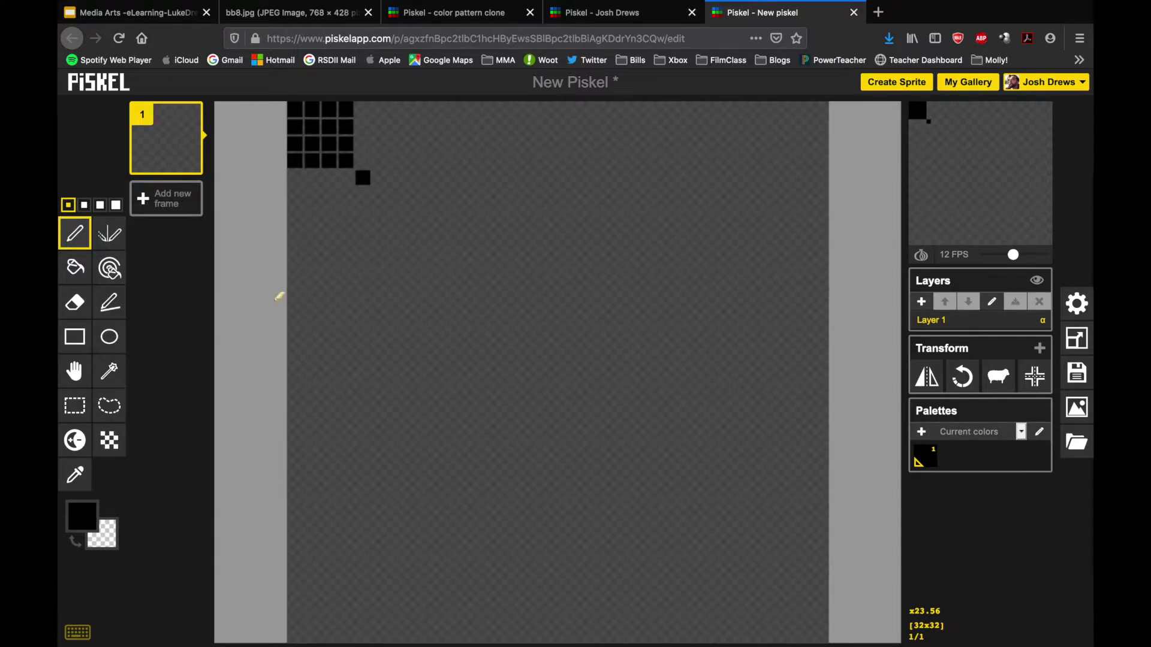
{"action": "key", "text": "ctrl+z"}
{"action": "key", "text": "ctrl+z"}
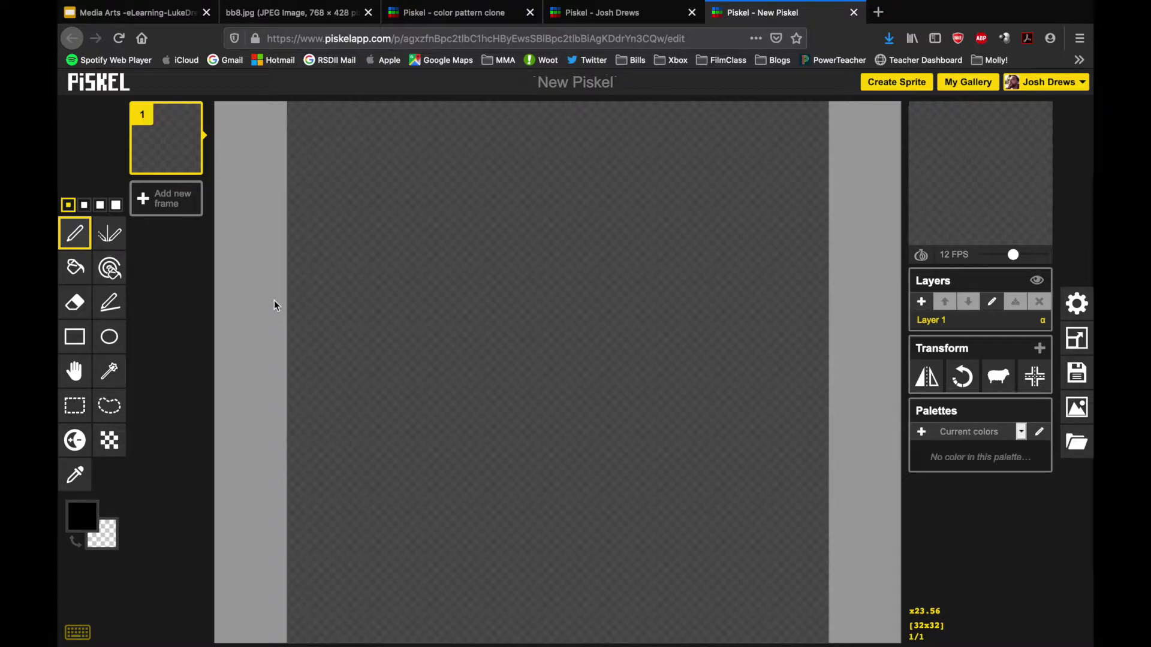
With the Vertical Mirror pen on both axes, paint black 4×4, 3×3 and 2×2 blocks stepping diagonally inward from the four corners
{"action": "left_click", "coordinate": [116, 206]}
{"action": "left_click", "coordinate": [112, 248]}
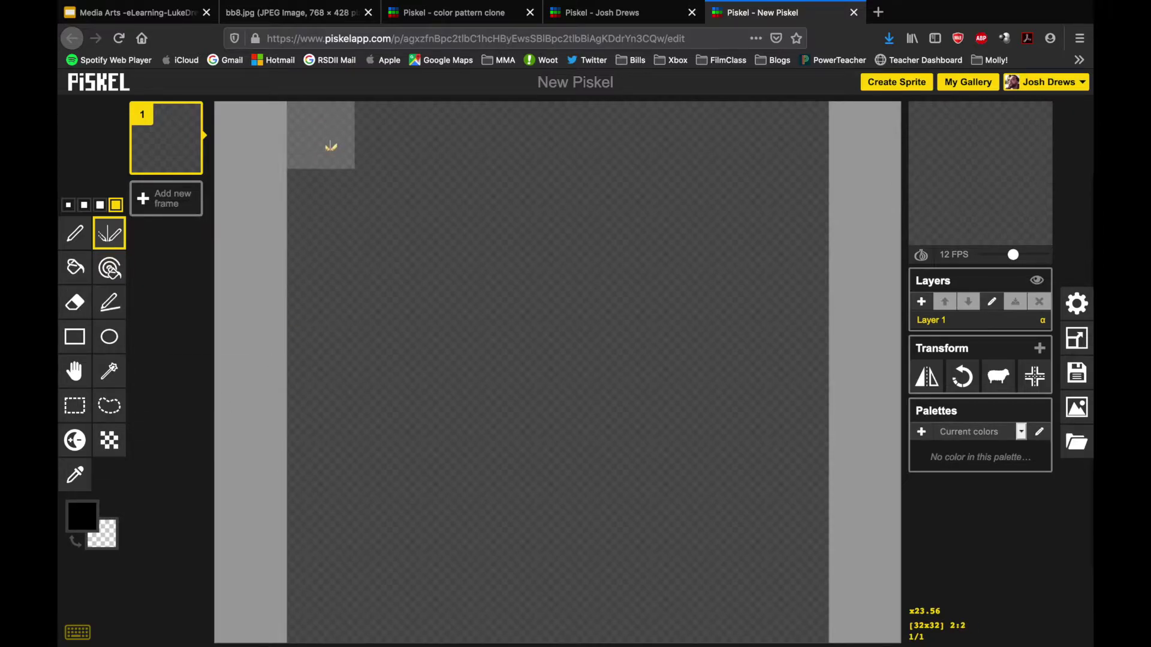
{"action": "left_click", "coordinate": [331, 146]}
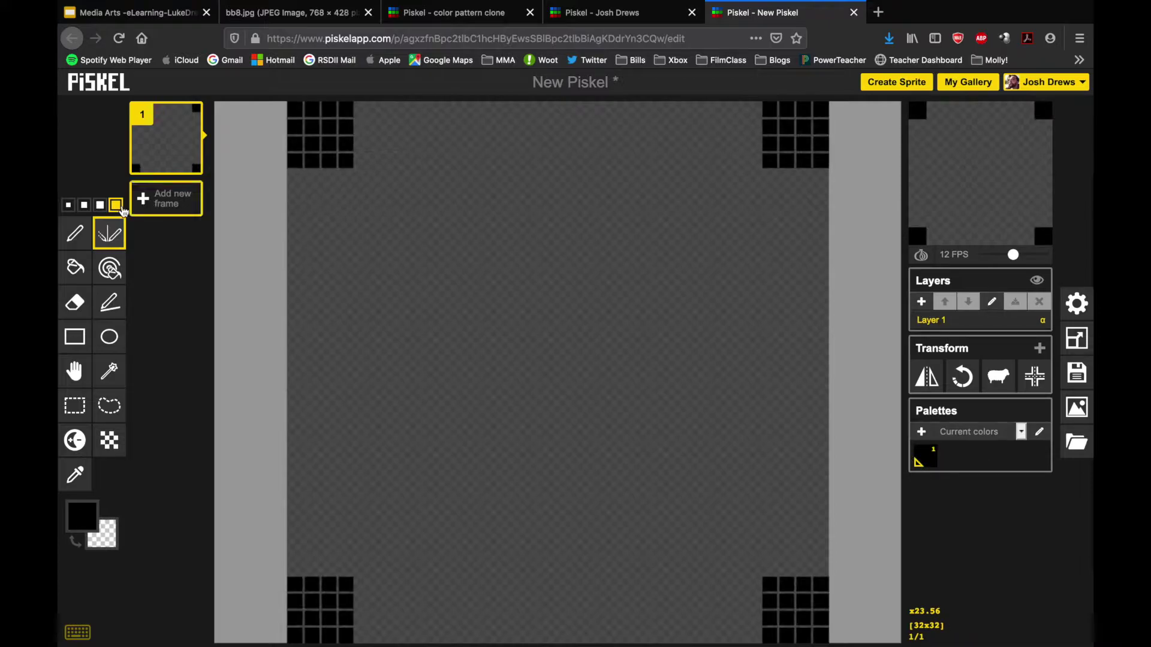
{"action": "left_click", "coordinate": [100, 207]}
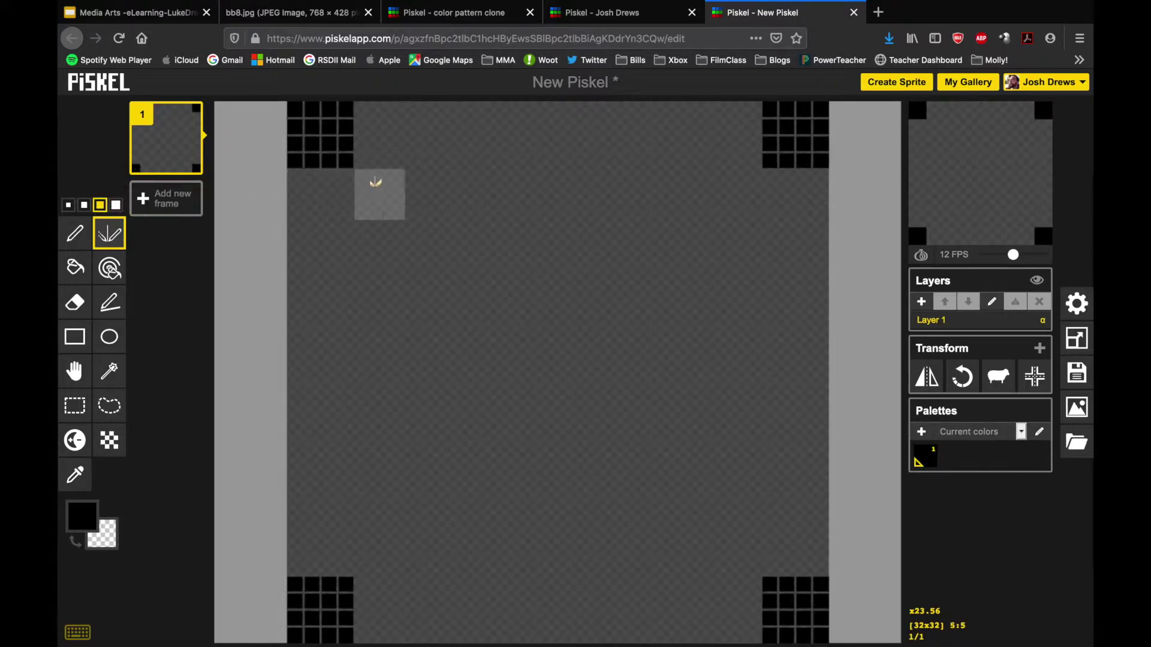
{"action": "left_click", "coordinate": [376, 183]}
{"action": "left_click", "coordinate": [85, 206]}
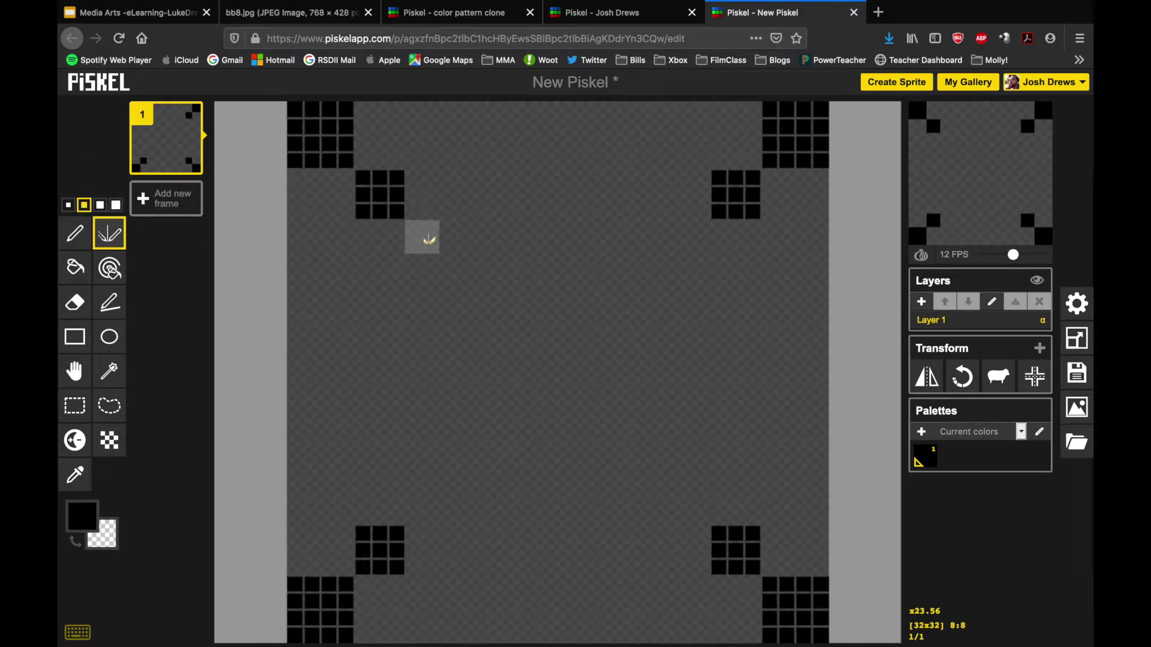
{"action": "left_click", "coordinate": [422, 237]}
Draw forked one-pixel diagonals inward from the 2×2 blocks, mirrored on both axes
{"action": "key", "text": "["}
{"action": "left_click", "coordinate": [447, 263]}
{"action": "left_click", "coordinate": [464, 246]}
{"action": "left_click", "coordinate": [481, 228]}
{"action": "left_click", "coordinate": [465, 280]}
{"action": "left_click", "coordinate": [482, 297]}
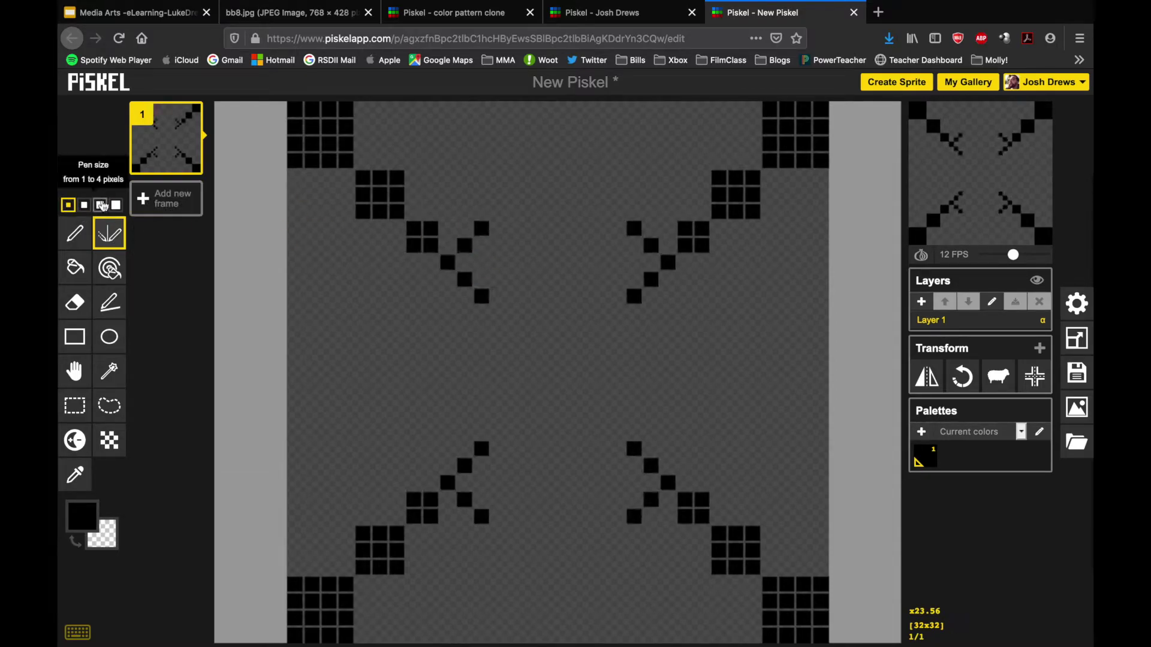
Paint mirrored black 3×3 blocks at the ends of the outer forks and two 2×2 blocks stepping toward the canvas's top and bottom edges
{"action": "left_click", "coordinate": [100, 205]}
{"action": "left_click", "coordinate": [498, 195]}
{"action": "key", "text": "["}
{"action": "left_click", "coordinate": [456, 152]}
{"action": "left_click", "coordinate": [491, 118]}
Draw mirrored one-pixel diagonals meeting at the vertical centre axis and add a black block where they meet, using a two-pixel pen
{"action": "key", "text": "["}
{"action": "left_click_drag", "start_coordinate": [516, 144], "coordinate": [549, 178]}
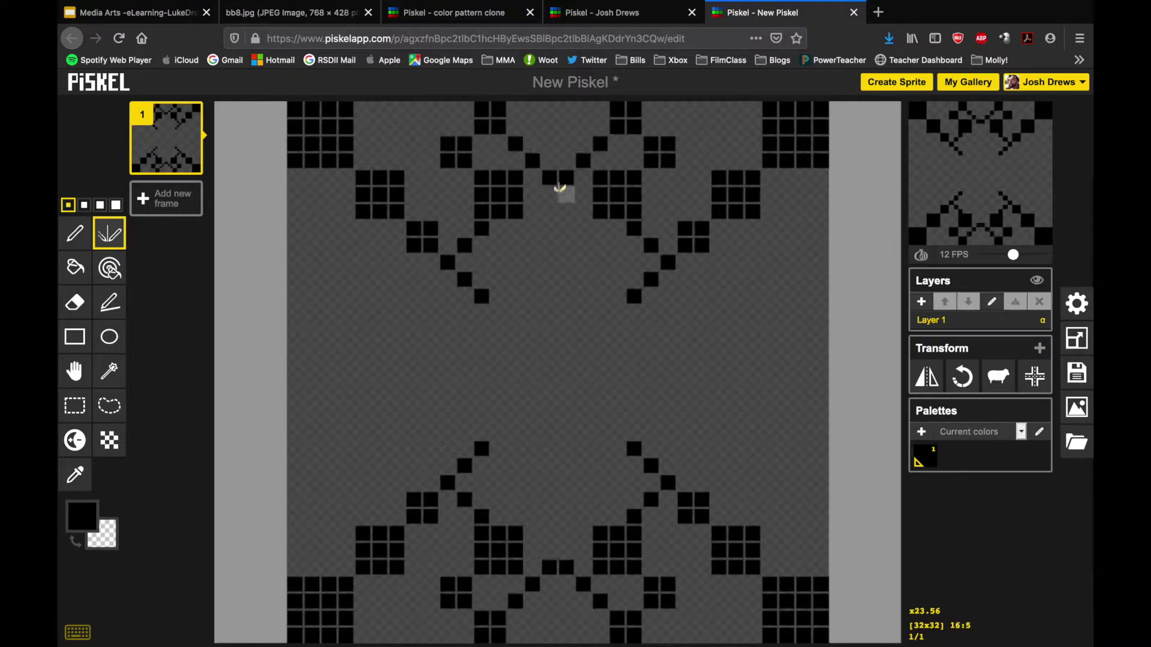
{"action": "key", "text": "bracketright"}
{"action": "left_click", "coordinate": [558, 202]}
Paint mirrored black 4×4 blocks stepping along the canvas's side edges, then add 3×3 blocks diagonally above them
{"action": "key", "text": "bracketright"}
{"action": "key", "text": "bracketright"}
{"action": "left_click", "coordinate": [329, 498]}
{"action": "left_click", "coordinate": [727, 423]}
{"action": "left_click", "coordinate": [809, 360]}
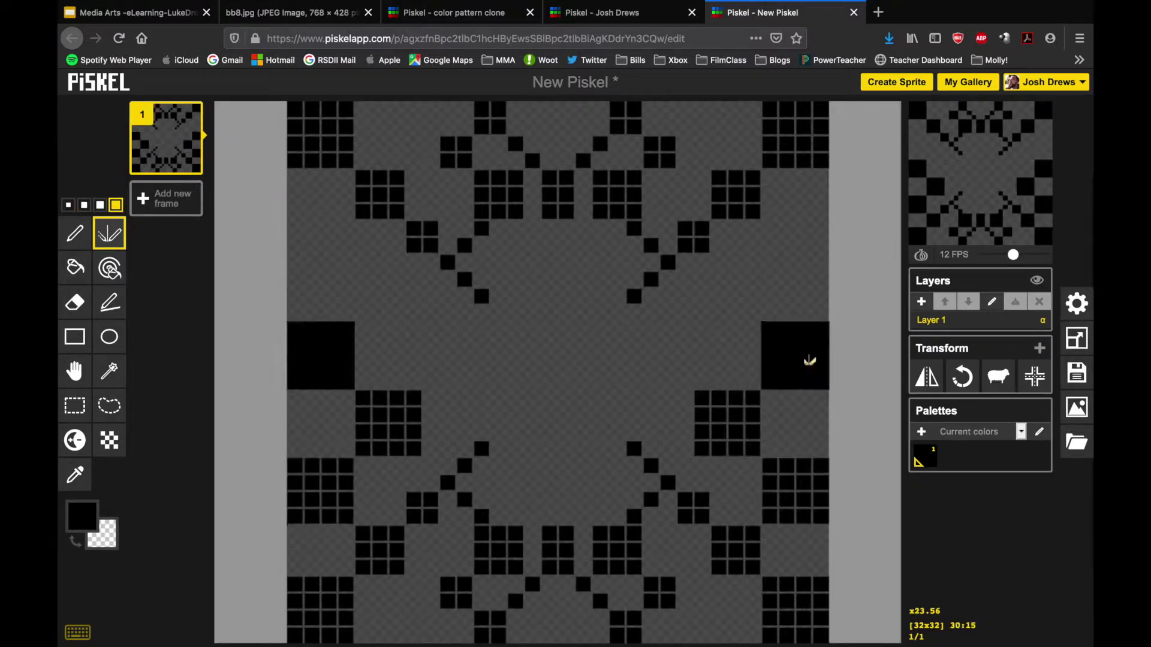
{"action": "key", "text": "bracketleft"}
{"action": "left_click", "coordinate": [380, 297]}
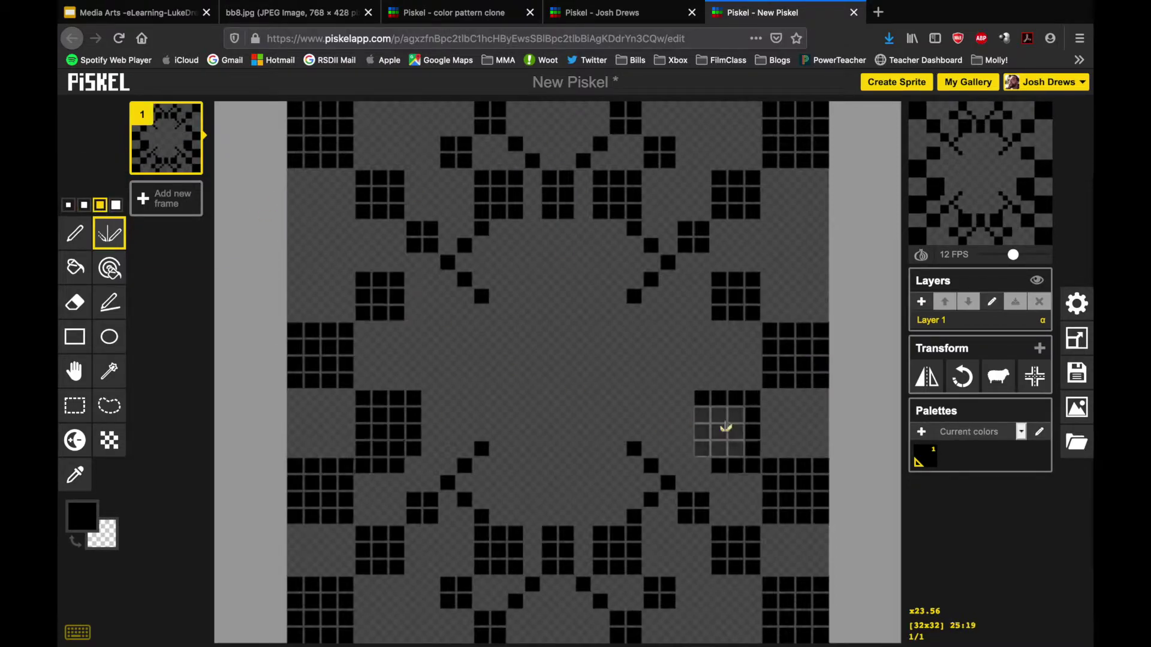
Paint mirrored black 2×2 blocks stepping diagonally inward from the side blocks, and cap the inner ends of the upper diagonals with 2×2 blocks
{"action": "left_click", "coordinate": [84, 205]}
{"action": "left_click", "coordinate": [423, 339]}
{"action": "left_click_drag", "start_coordinate": [450, 385], "coordinate": [506, 441]}
{"action": "left_click_drag", "start_coordinate": [512, 286], "coordinate": [541, 357]}
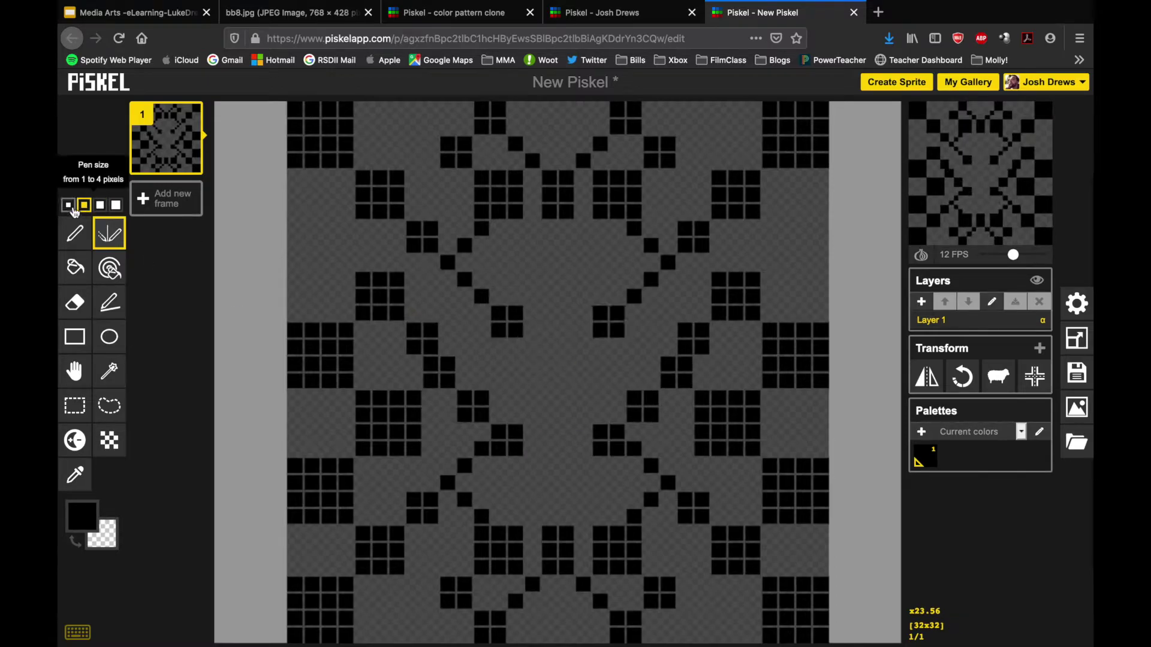
Paint three large black blocks, four pixels wide, down the vertical centre axis using the four-pixel mirror pen
{"action": "key", "text": "bracketright"}
{"action": "key", "text": "bracketright"}
{"action": "left_click", "coordinate": [558, 372]}
{"action": "left_click", "coordinate": [558, 492]}
{"action": "left_click", "coordinate": [558, 255]}
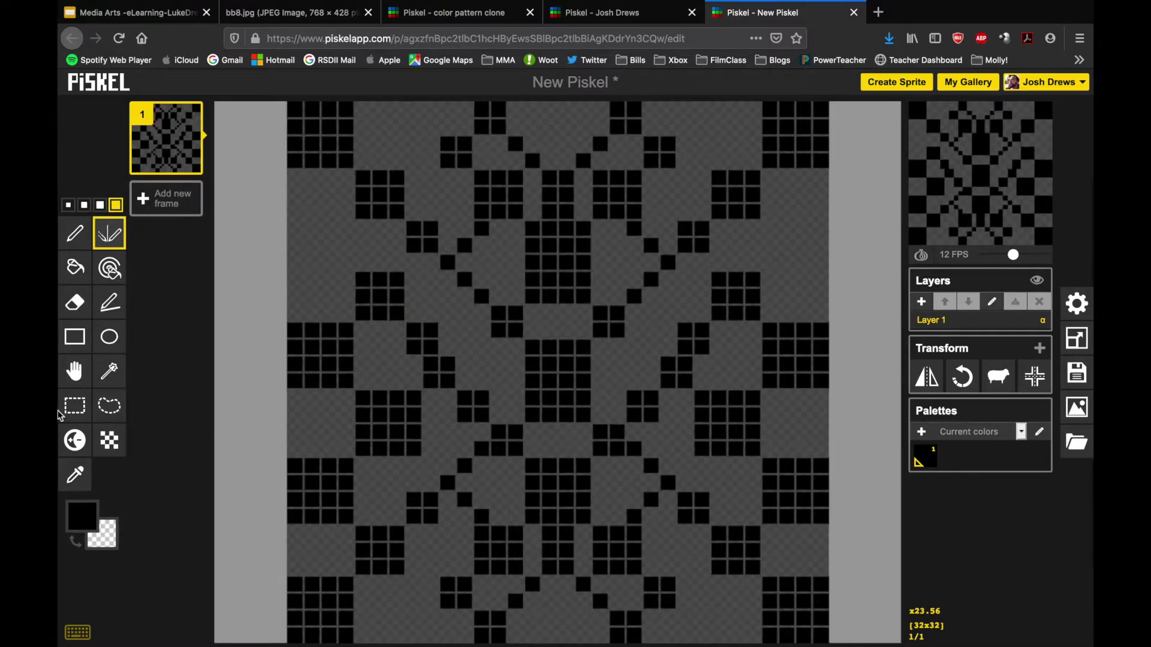
Add mirrored one-pixel black accents along both side edges, with a 3×3 black block between the upper pair on each side
{"action": "left_click", "coordinate": [68, 205]}
{"action": "left_click", "coordinate": [295, 211]}
{"action": "left_click", "coordinate": [295, 279]}
{"action": "left_click_drag", "start_coordinate": [821, 431], "coordinate": [823, 419]}
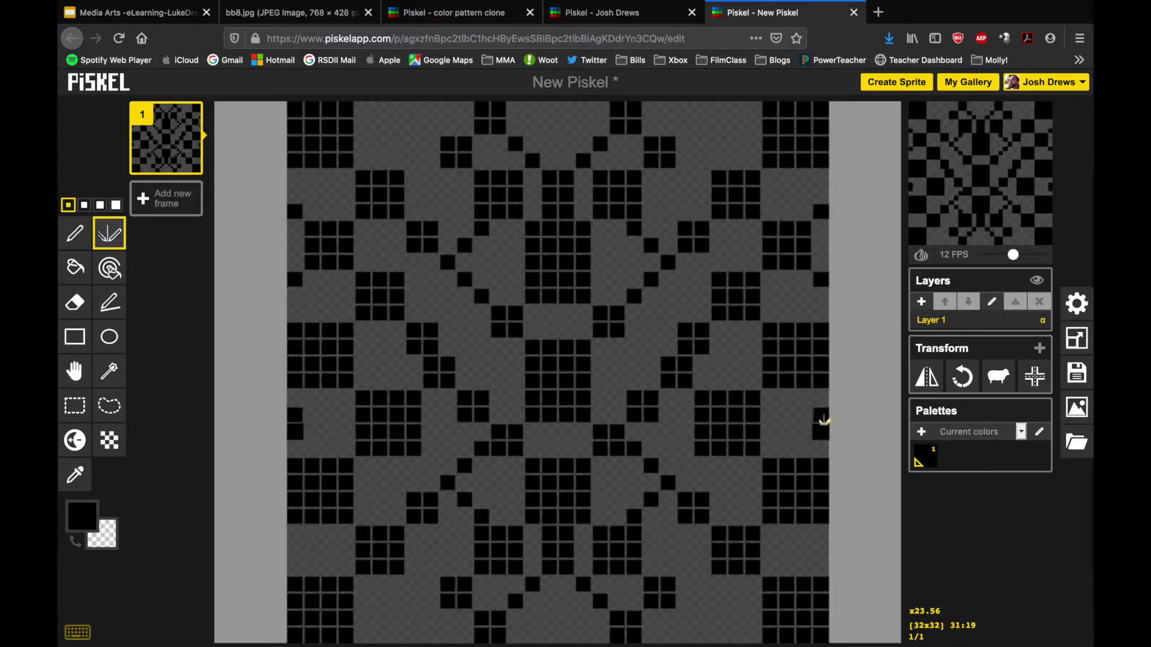
{"action": "left_click", "coordinate": [820, 550]}
Paint mirrored three-pixel-wide black blocks against the canvas's bottom edge, then add single black pixels at the corners of existing blocks
{"action": "left_click", "coordinate": [101, 205]}
{"action": "left_click", "coordinate": [415, 627]}
{"action": "key", "text": "bracketleft"}
{"action": "left_click", "coordinate": [430, 178]}
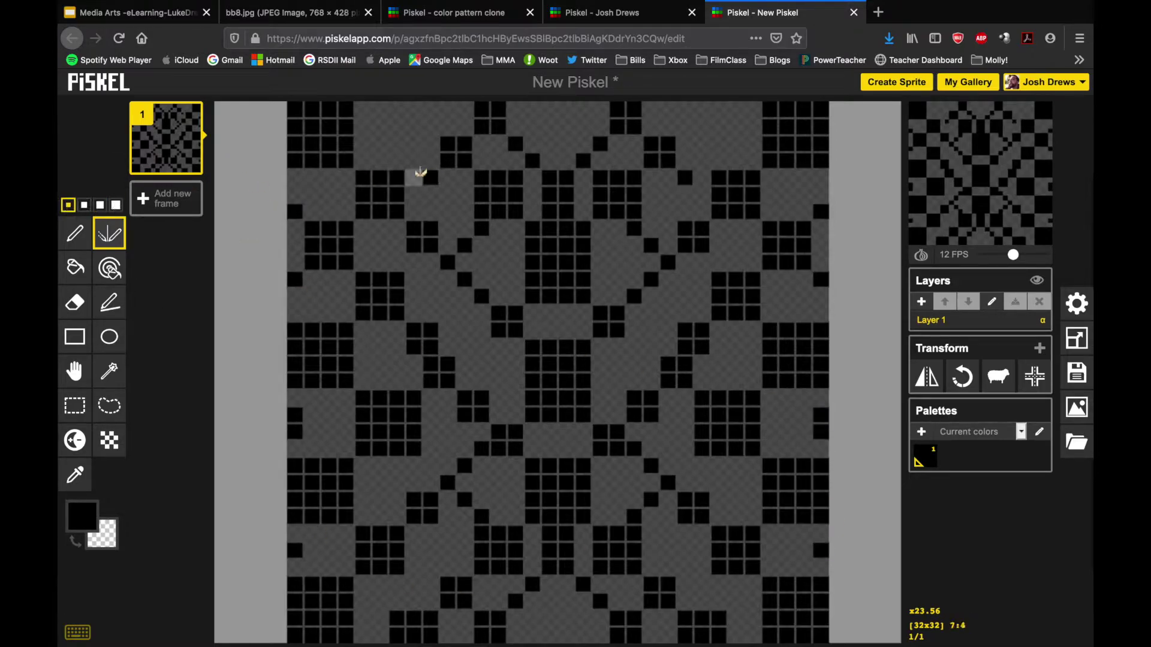
{"action": "left_click", "coordinate": [465, 364]}
{"action": "left_click", "coordinate": [348, 398]}
{"action": "left_click", "coordinate": [347, 535]}
Paint mirrored three-pixel-wide black blocks against the canvas's top edge and a small two-pixel-wide mark at the top of the centre axis
{"action": "key", "text": "bracketright"}
{"action": "key", "text": "bracketright"}
{"action": "left_click", "coordinate": [701, 117]}
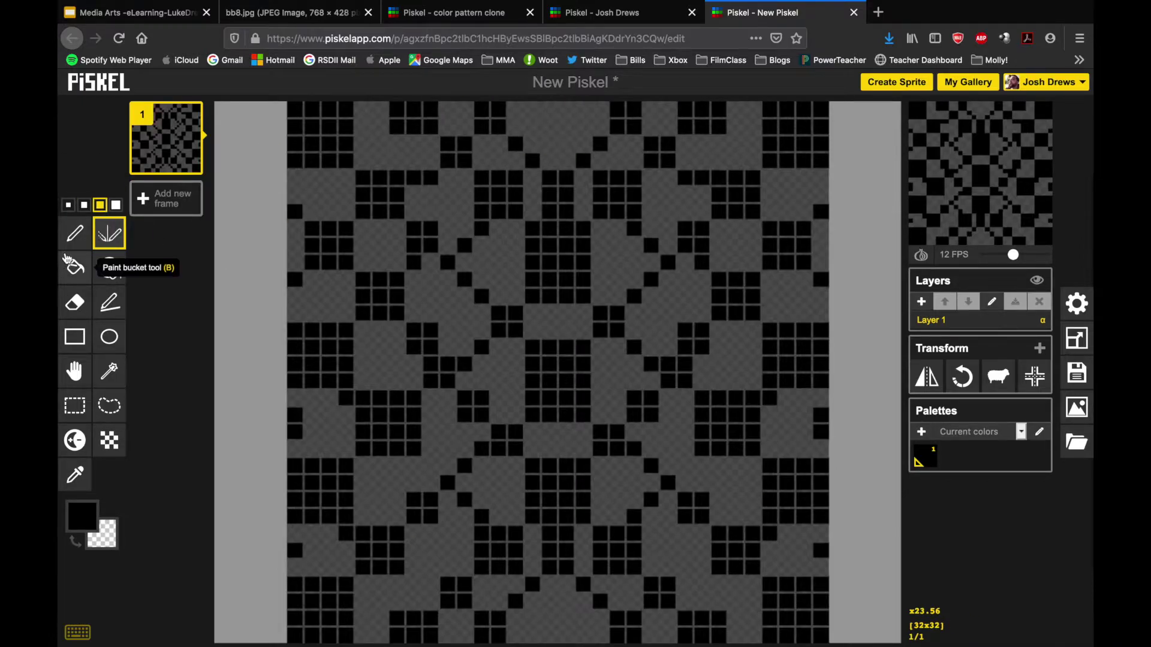
{"action": "left_click", "coordinate": [84, 205]}
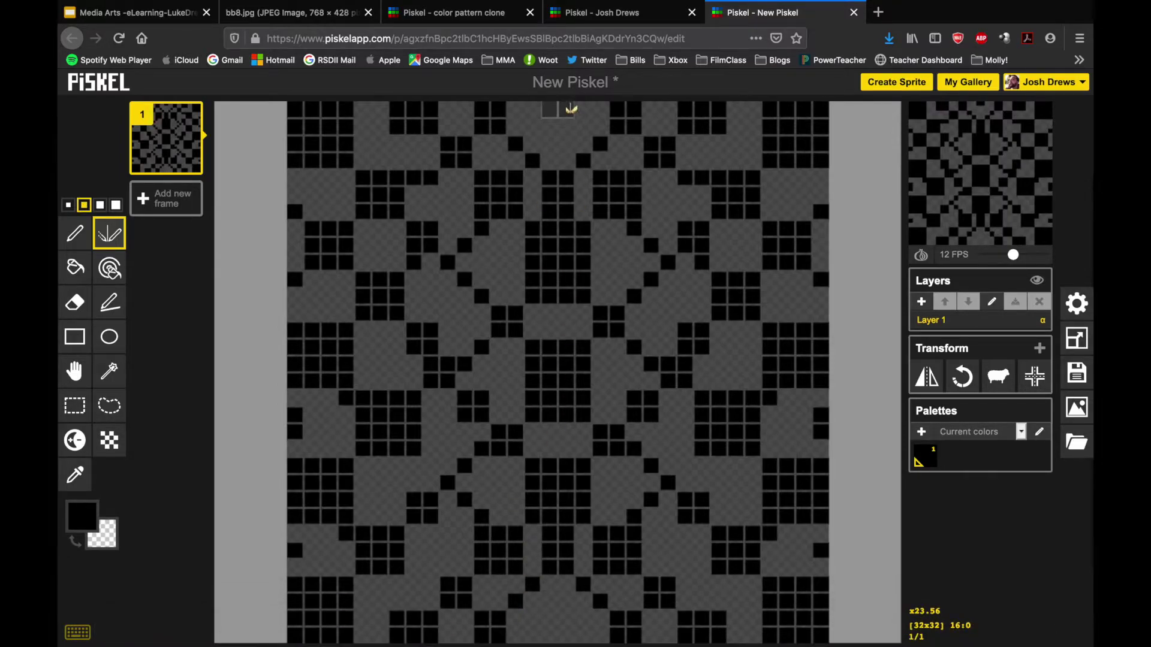
{"action": "left_click", "coordinate": [570, 107]}
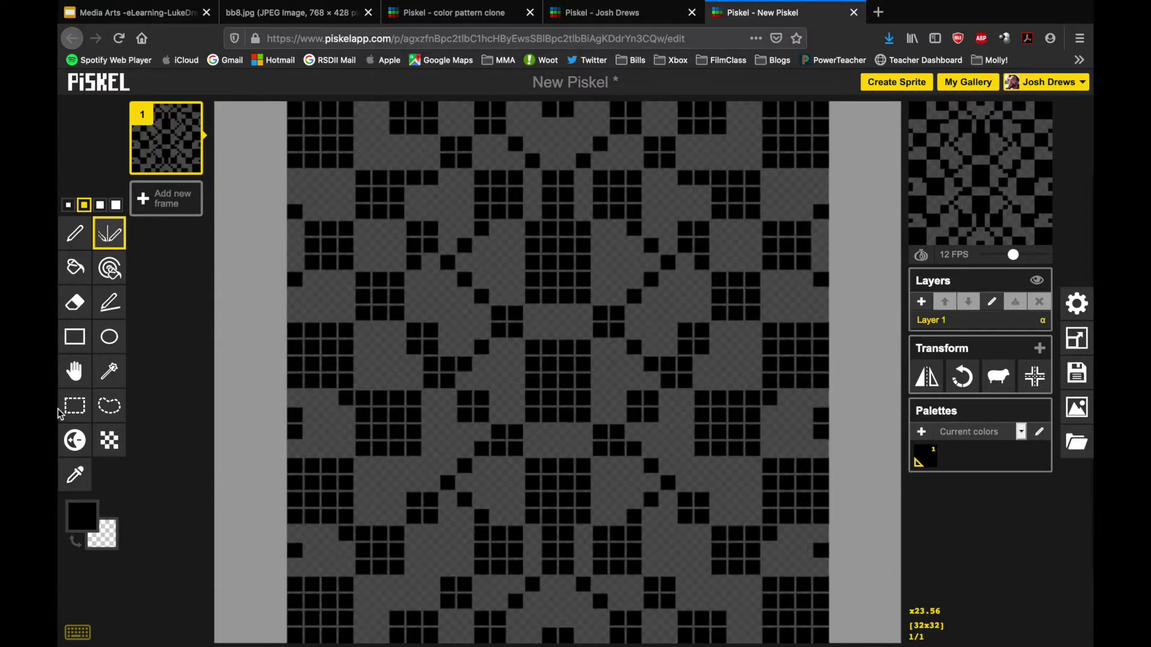
Duplicate the first frame three times
{"action": "mouse_move", "coordinate": [190, 171]}
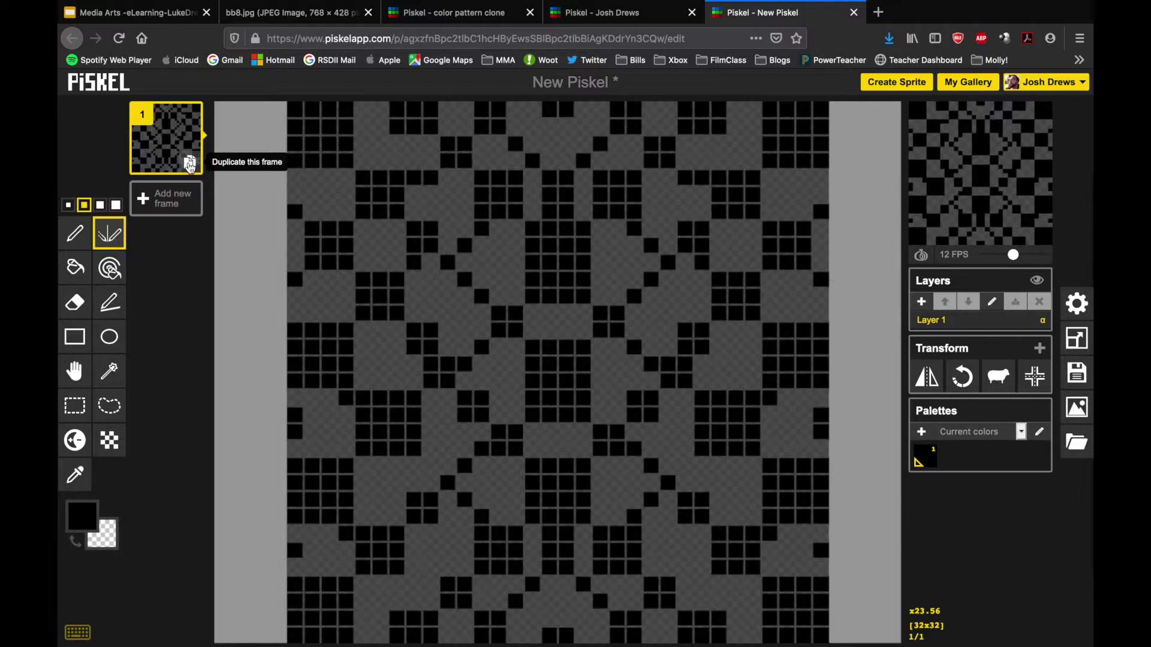
{"action": "left_click", "coordinate": [189, 163]}
{"action": "left_click", "coordinate": [189, 163]}
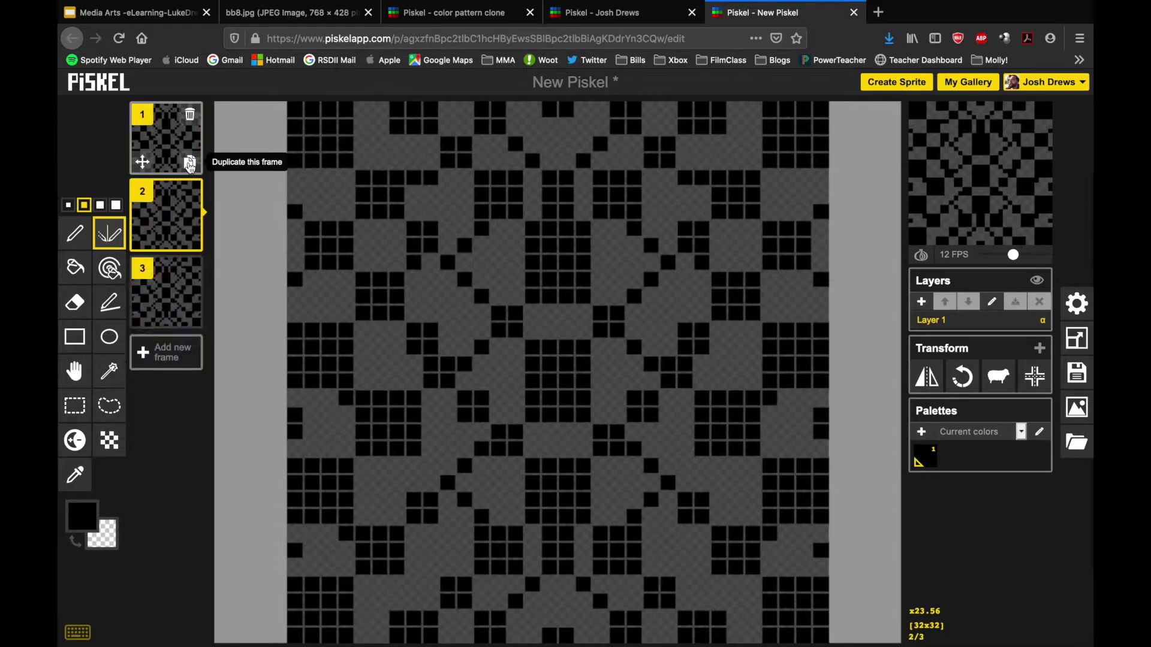
{"action": "left_click", "coordinate": [189, 163]}
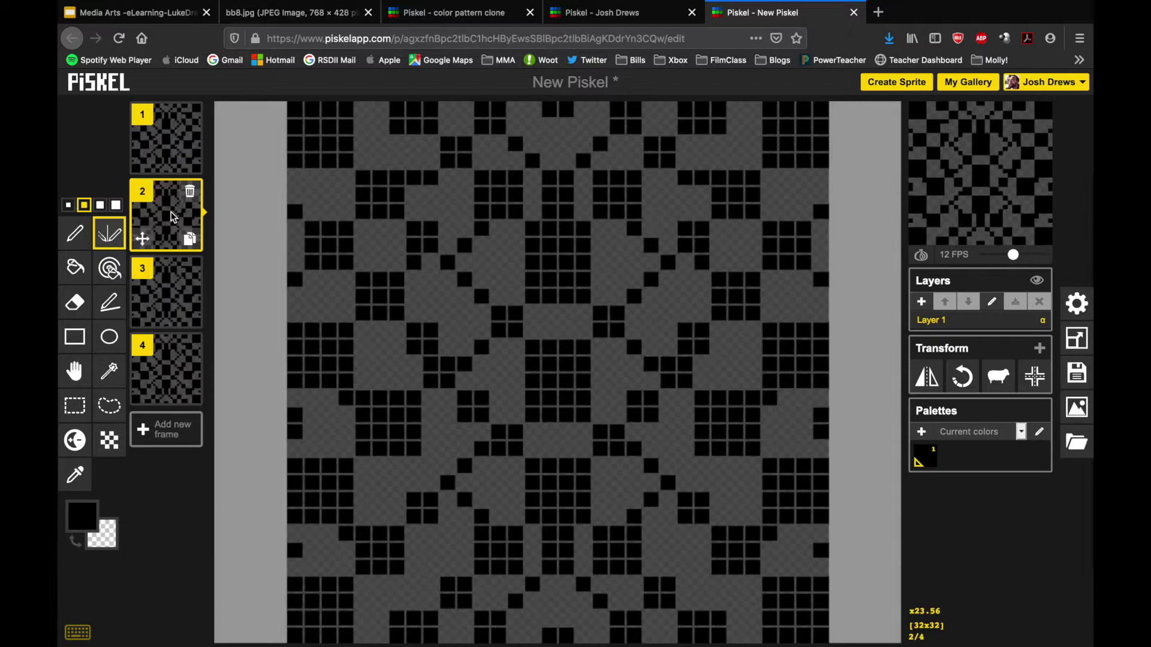
Recolour all transparent pixels of the first frame in red #ff0404 with the tool that paints all pixels of the same colour
{"action": "left_click", "coordinate": [164, 133]}
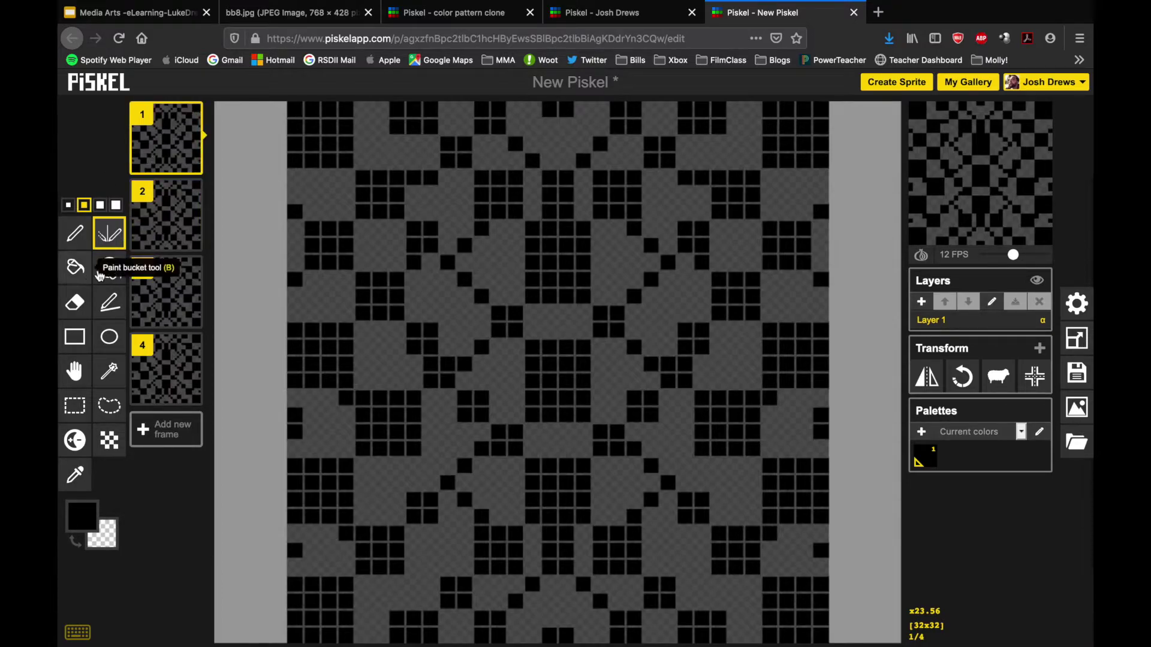
{"action": "left_click", "coordinate": [104, 275]}
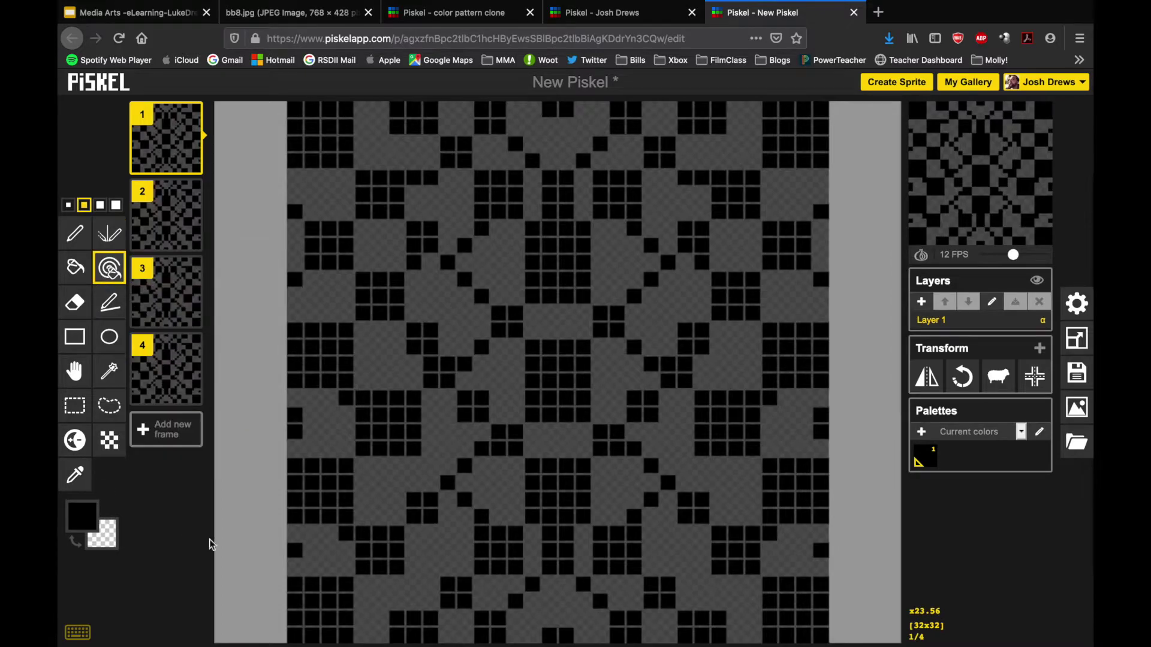
{"action": "left_click", "coordinate": [100, 519]}
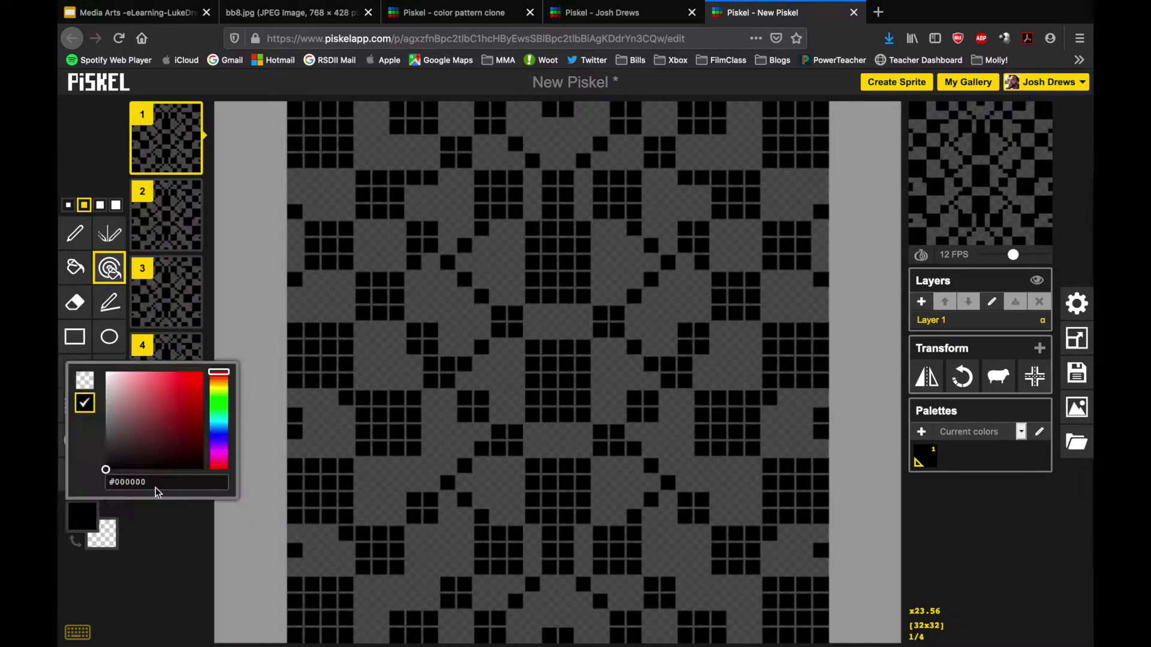
{"action": "left_click", "coordinate": [203, 378]}
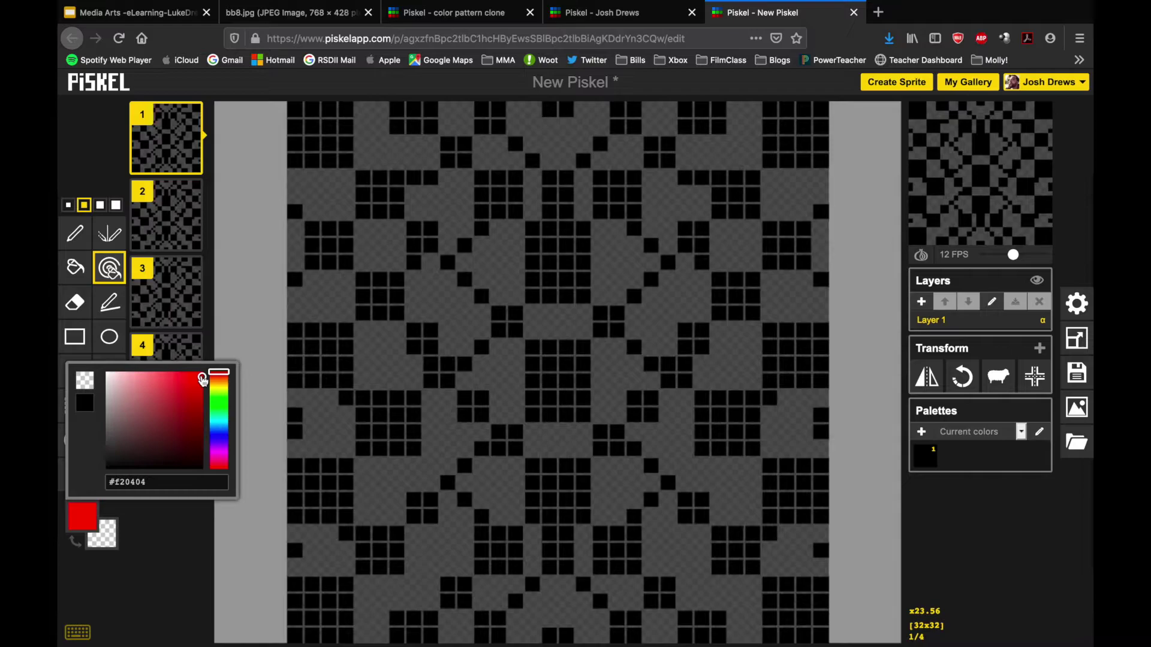
{"action": "left_click", "coordinate": [453, 190]}
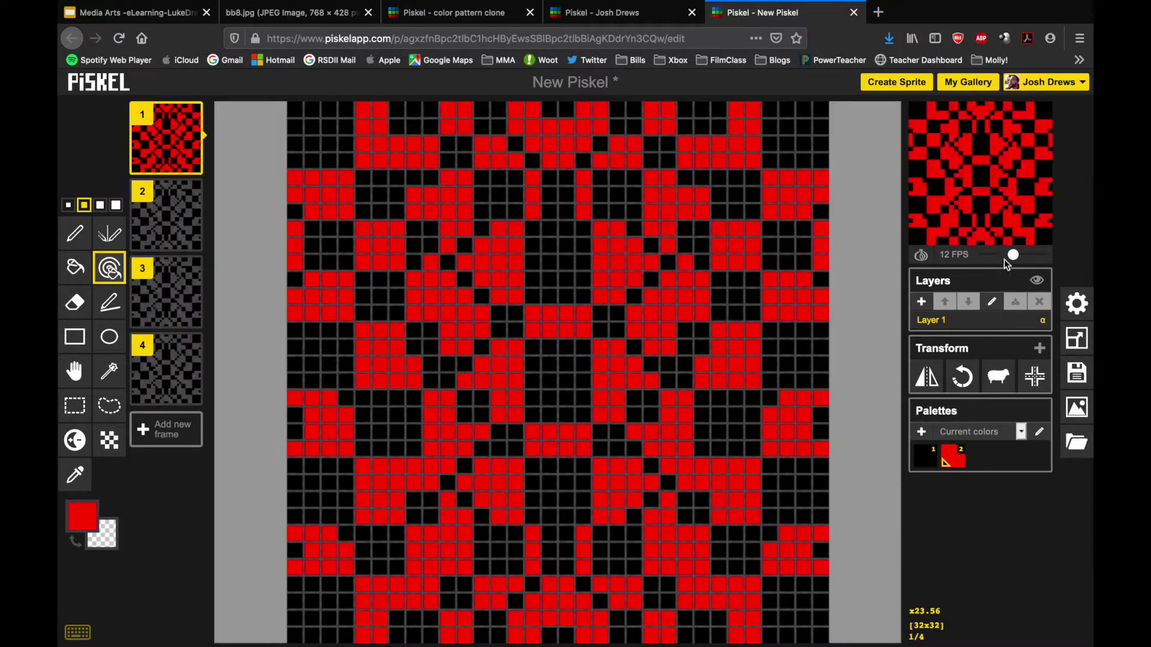
Set the animation preview speed to 0 FPS and delete the three frames that lack the red fill
{"action": "left_click_drag", "start_coordinate": [1012, 256], "coordinate": [967, 258]}
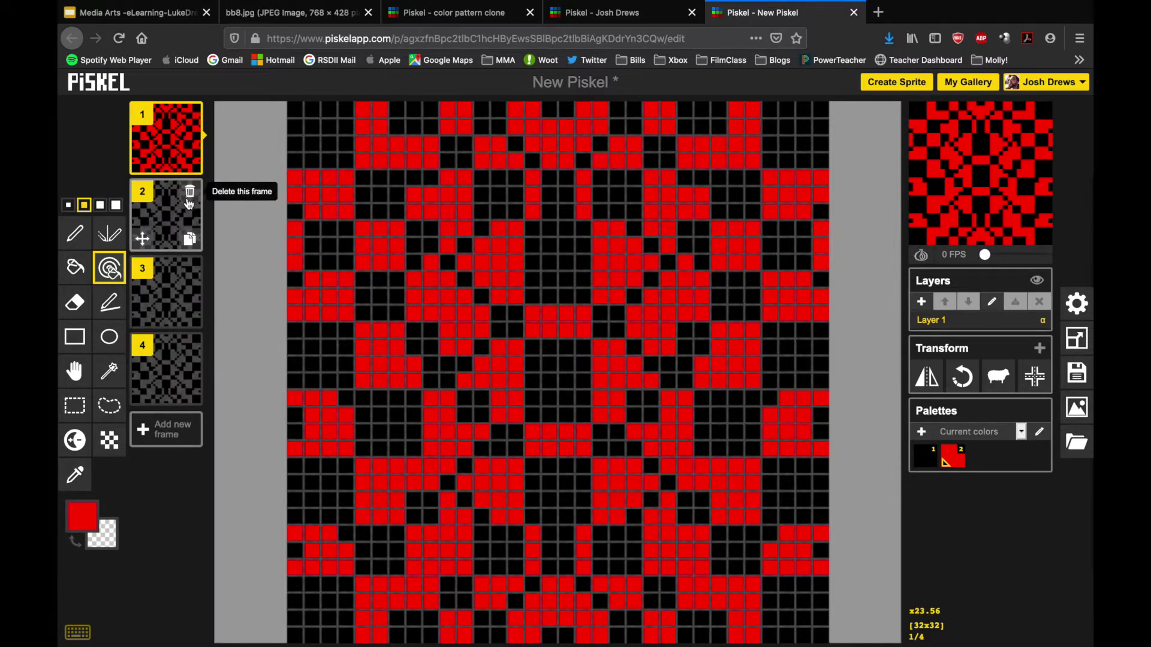
{"action": "left_click", "coordinate": [188, 198]}
{"action": "left_click", "coordinate": [188, 198]}
{"action": "left_click", "coordinate": [188, 198]}
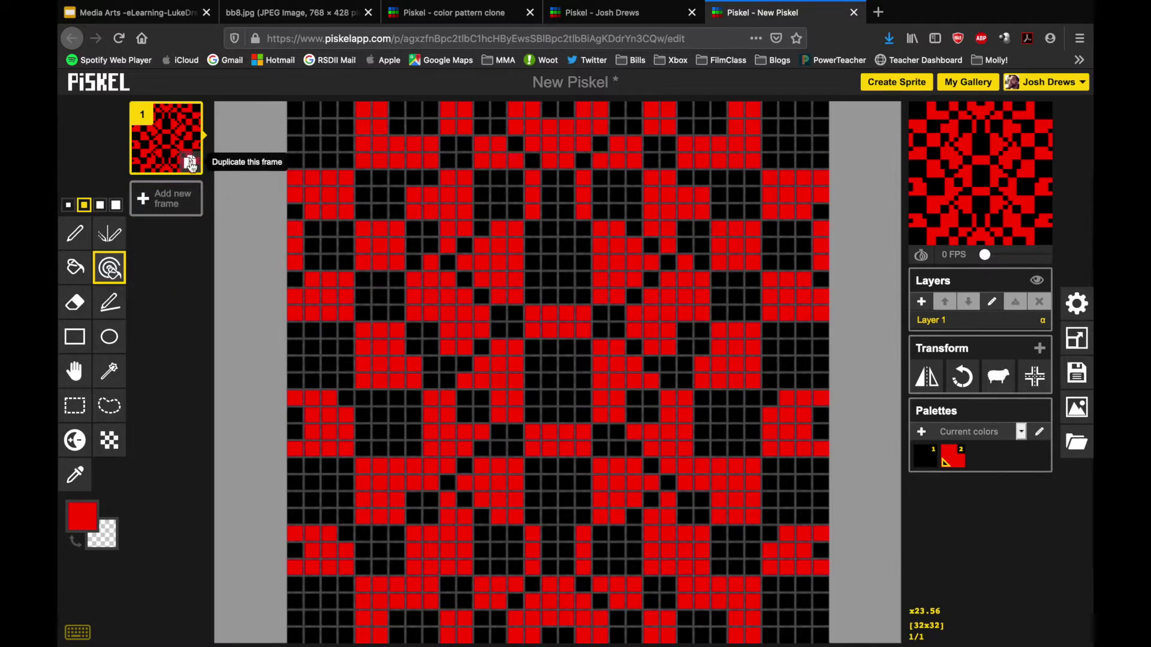
Duplicate the red-filled first frame and turn off the canvas grid
{"action": "left_click", "coordinate": [190, 163]}
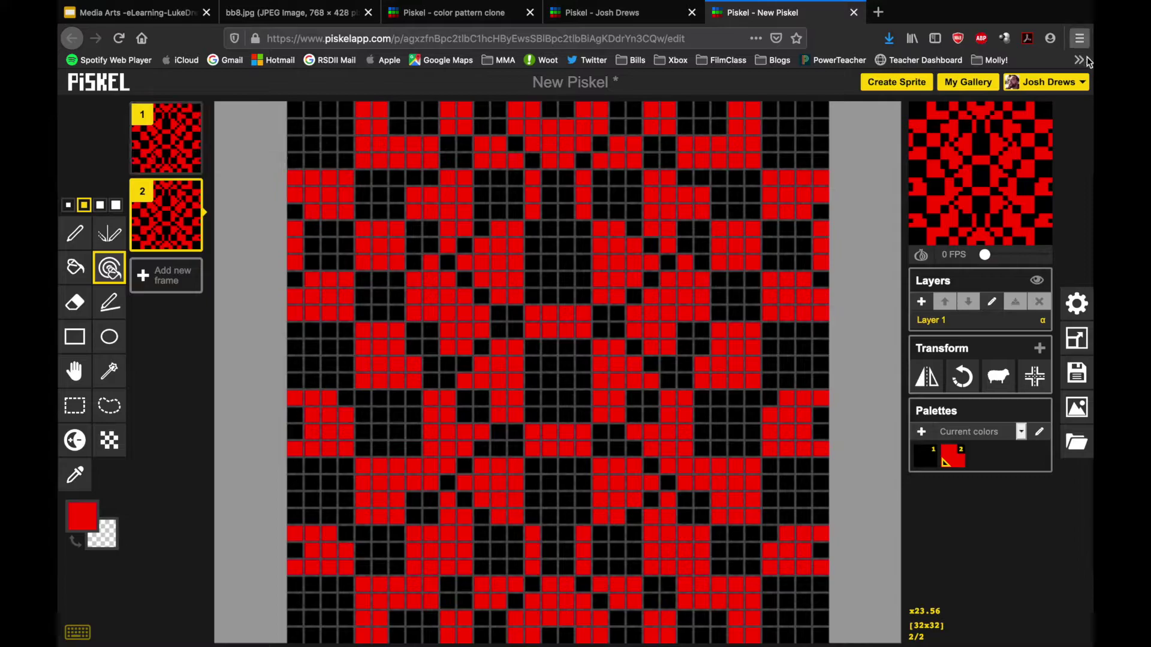
{"action": "left_click", "coordinate": [1010, 118]}
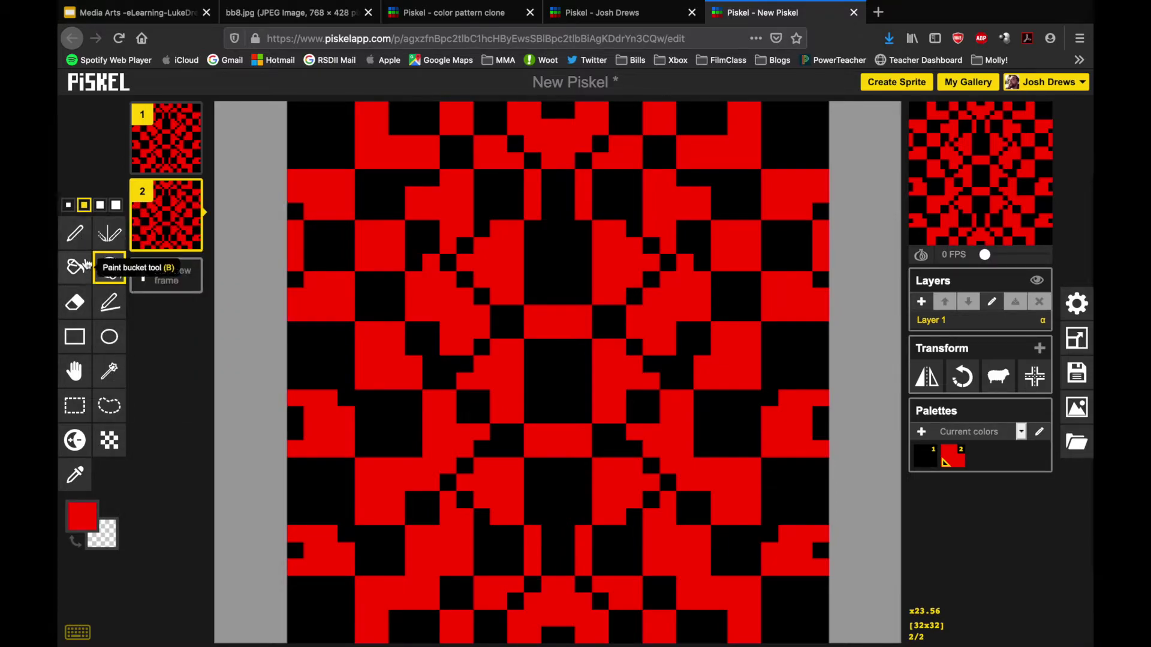
Fill the four red regions around the central black block of the second frame with orange #ffaa04 using the Paint bucket
{"action": "left_click", "coordinate": [74, 233]}
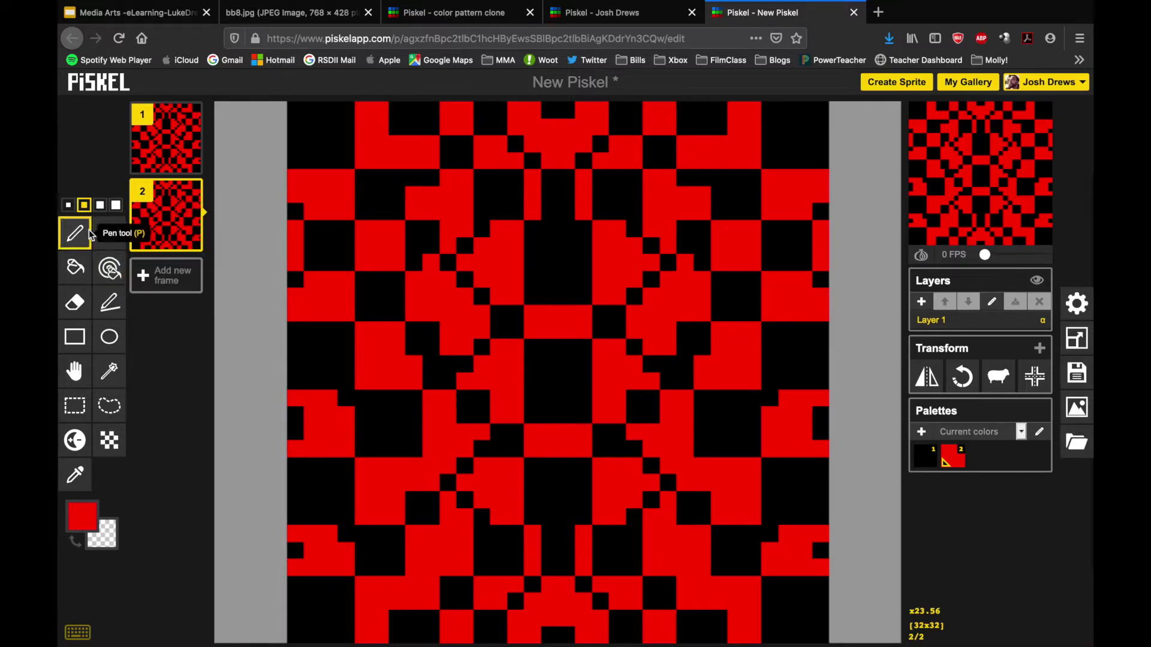
{"action": "left_click", "coordinate": [83, 510]}
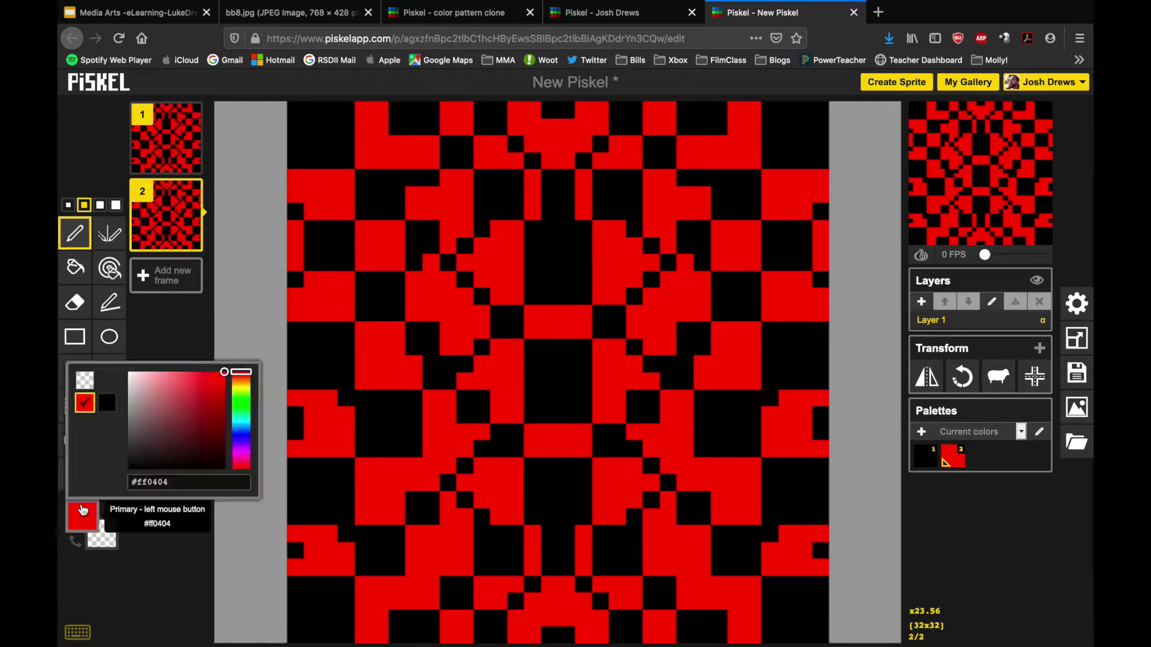
{"action": "left_click", "coordinate": [243, 385]}
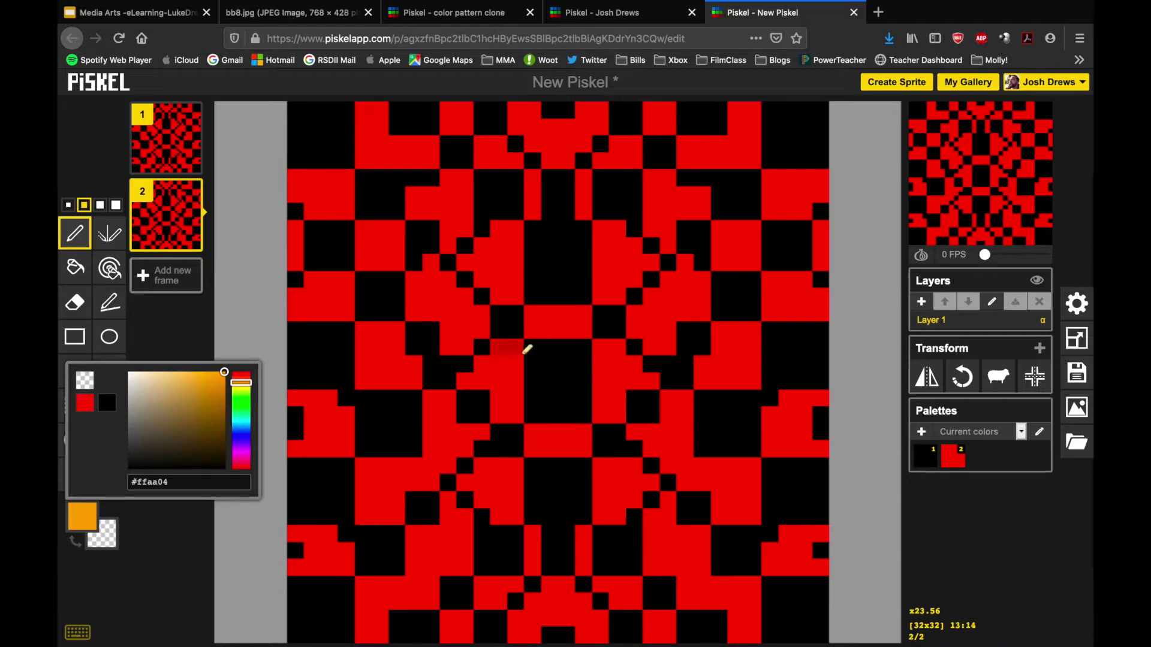
{"action": "left_click", "coordinate": [75, 267]}
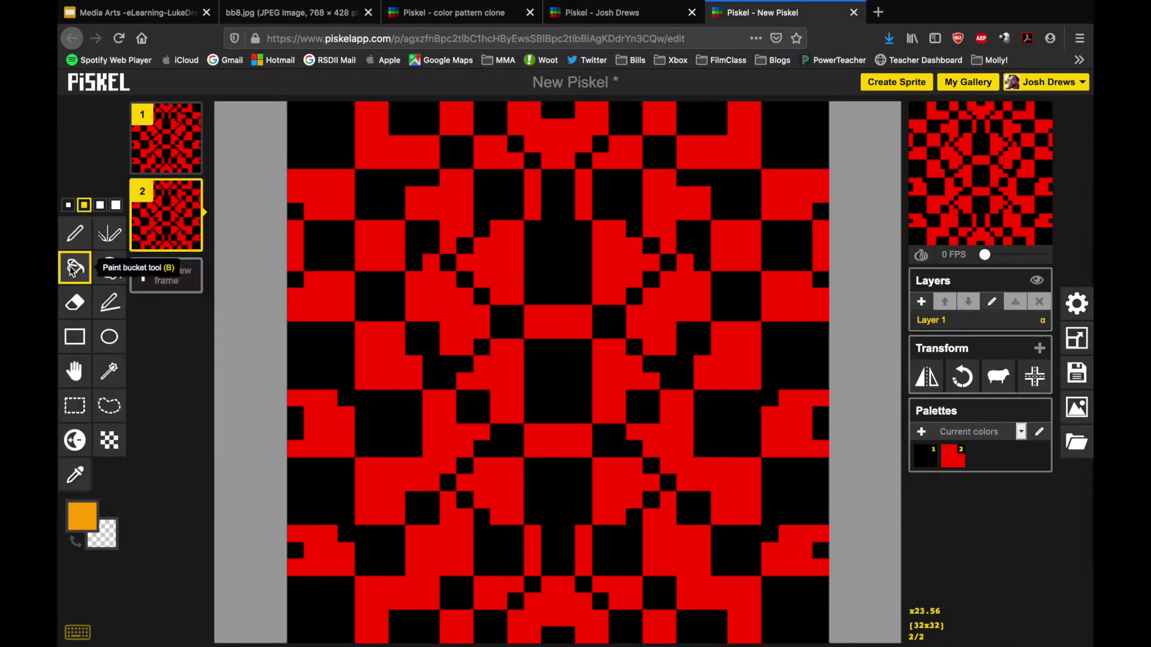
{"action": "left_click", "coordinate": [503, 365]}
{"action": "left_click", "coordinate": [609, 376]}
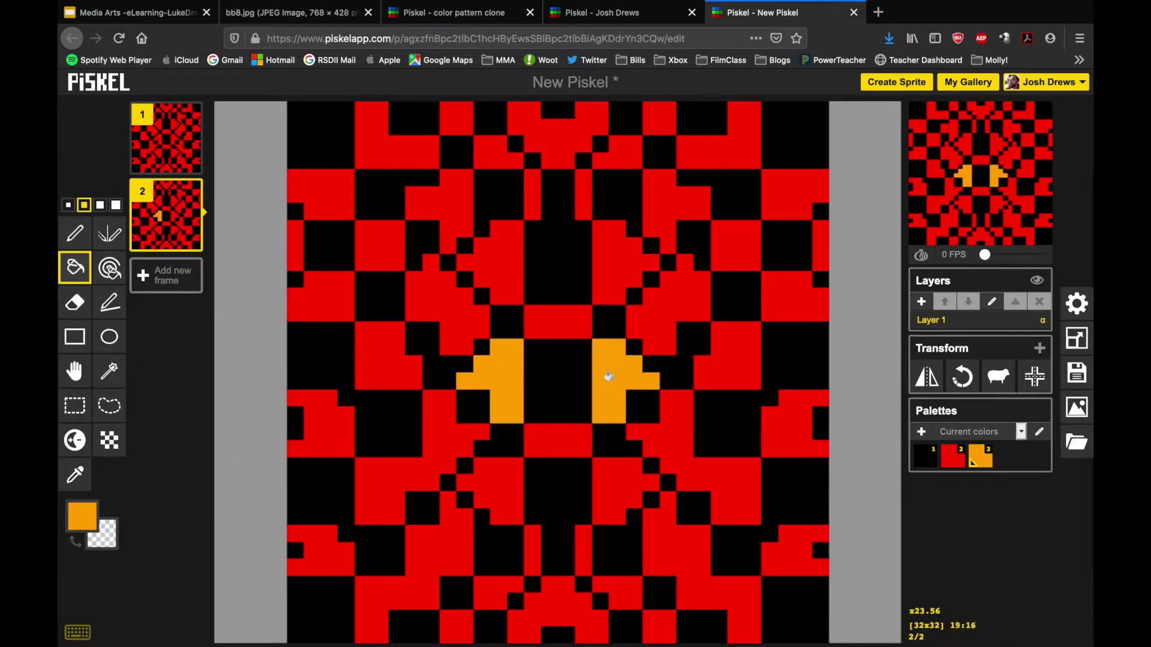
{"action": "left_click", "coordinate": [579, 325]}
{"action": "left_click", "coordinate": [556, 431]}
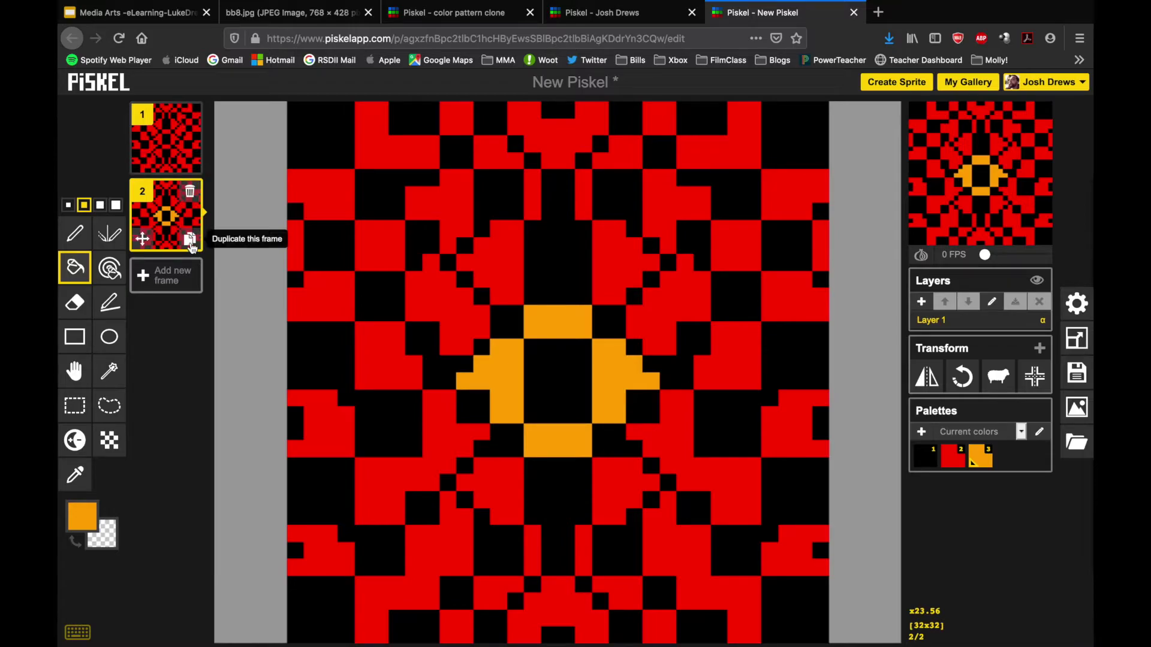
Duplicate the second frame and fill the two red regions on each side above the orange ring with orange in the copy
{"action": "left_click", "coordinate": [190, 239]}
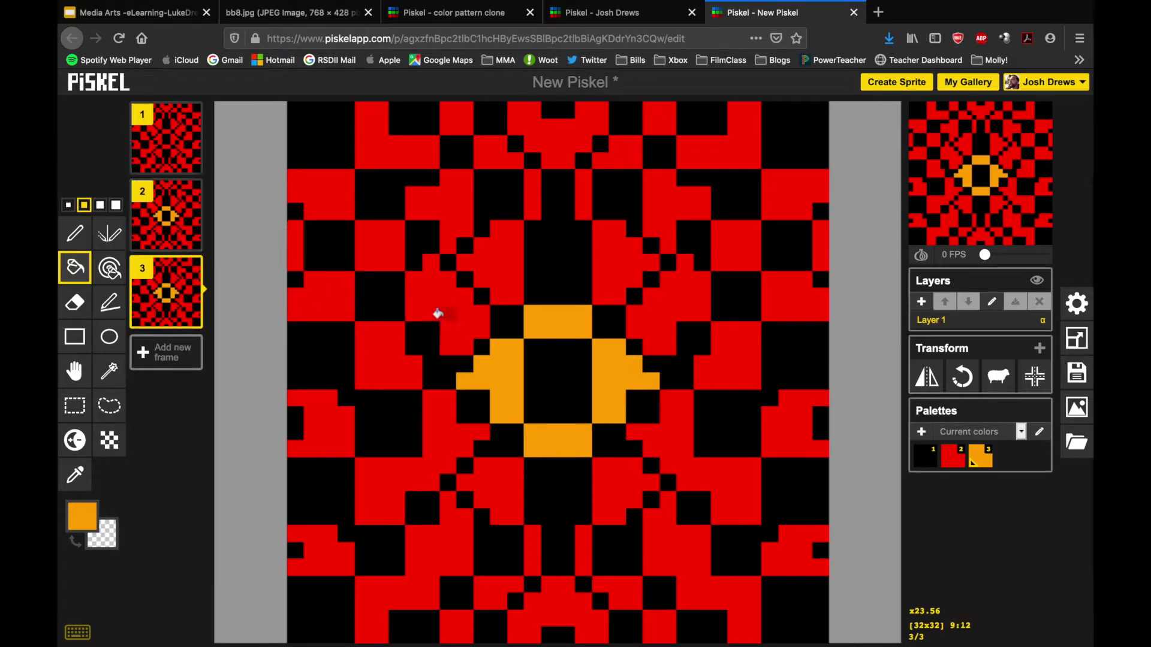
{"action": "left_click", "coordinate": [438, 313]}
{"action": "left_click", "coordinate": [490, 273]}
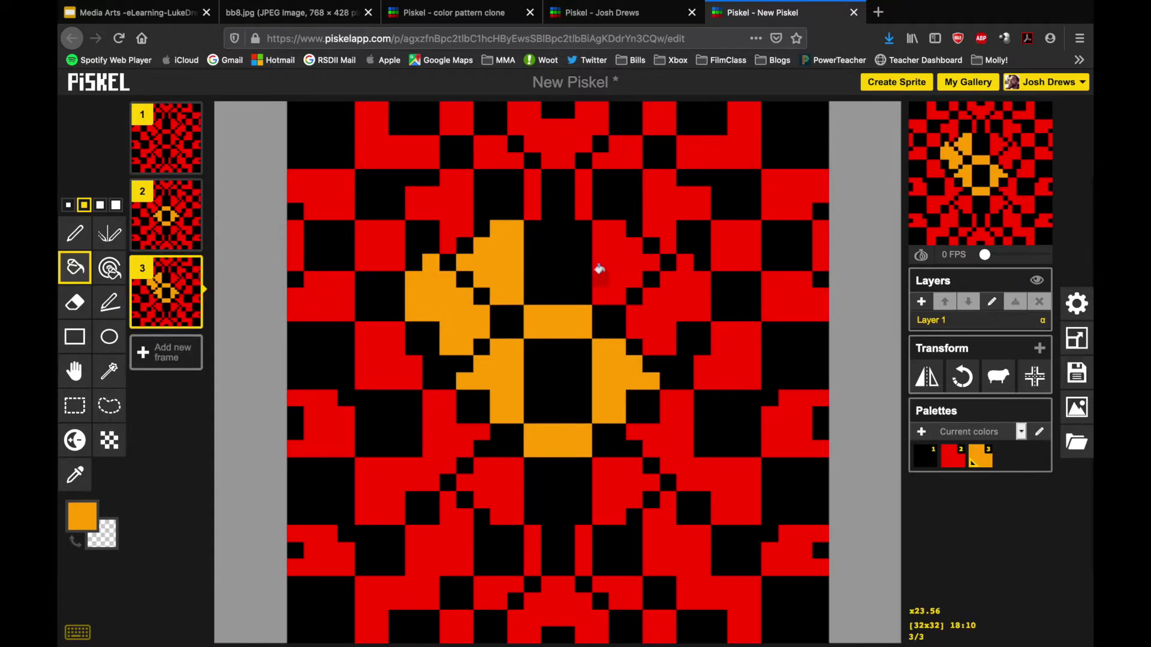
{"action": "left_click", "coordinate": [604, 269]}
{"action": "left_click", "coordinate": [649, 329]}
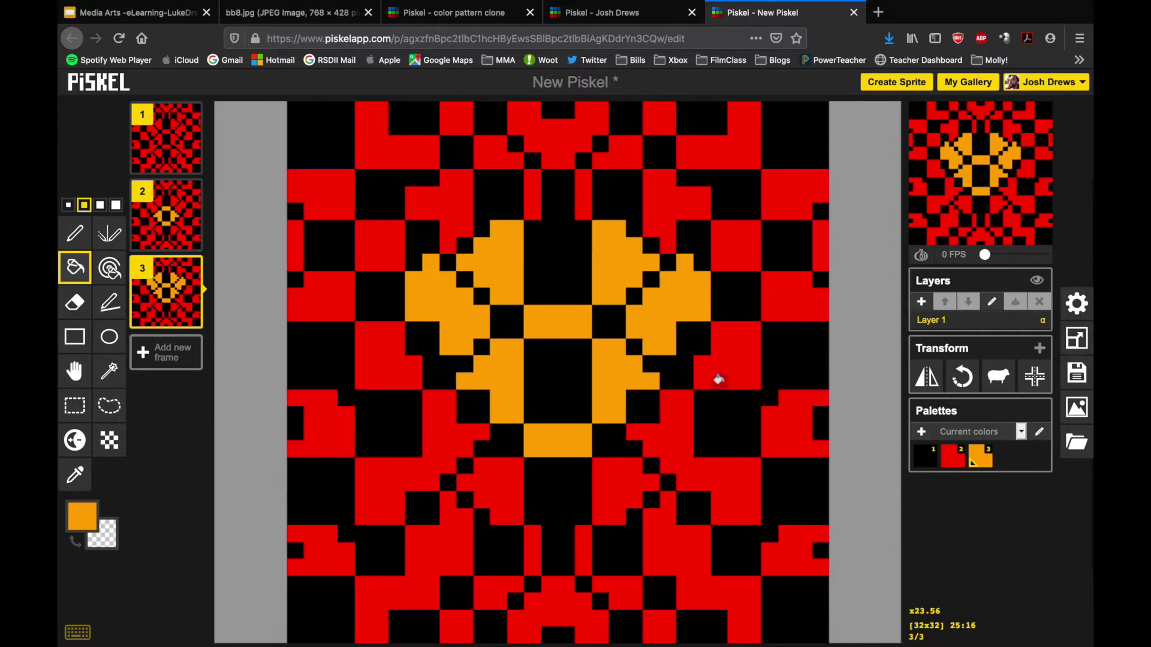
Fill the two red regions to the right of the orange ring and the two flanking the lower centre block with orange
{"action": "left_click", "coordinate": [717, 377]}
{"action": "left_click", "coordinate": [670, 430]}
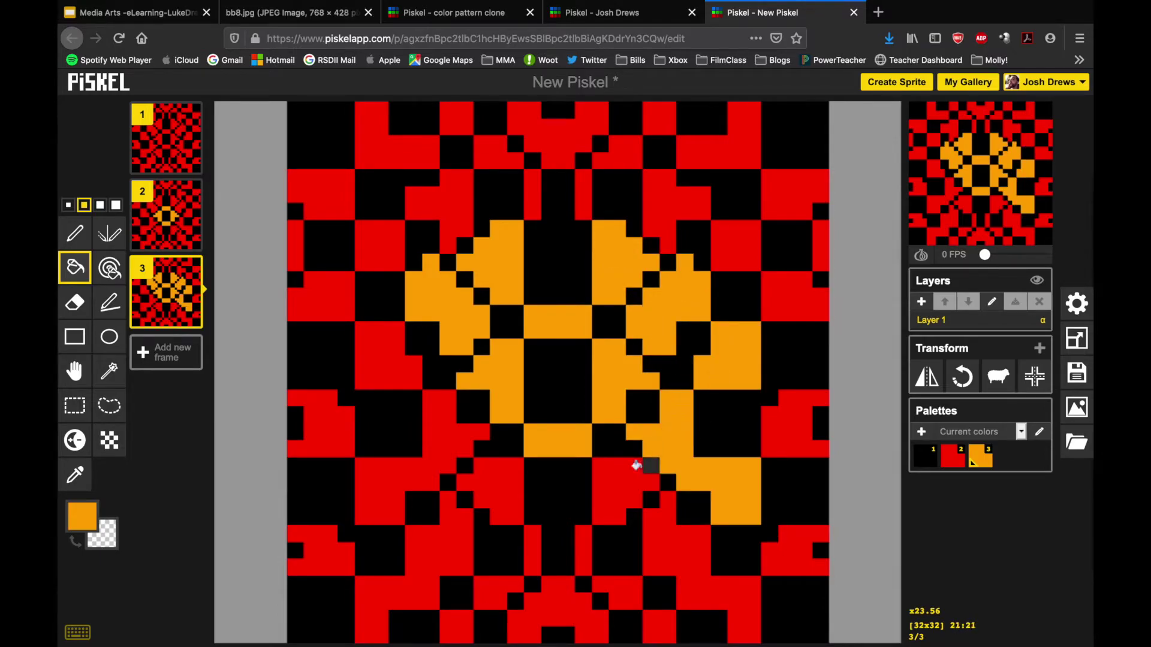
{"action": "left_click", "coordinate": [618, 484]}
{"action": "left_click", "coordinate": [505, 491]}
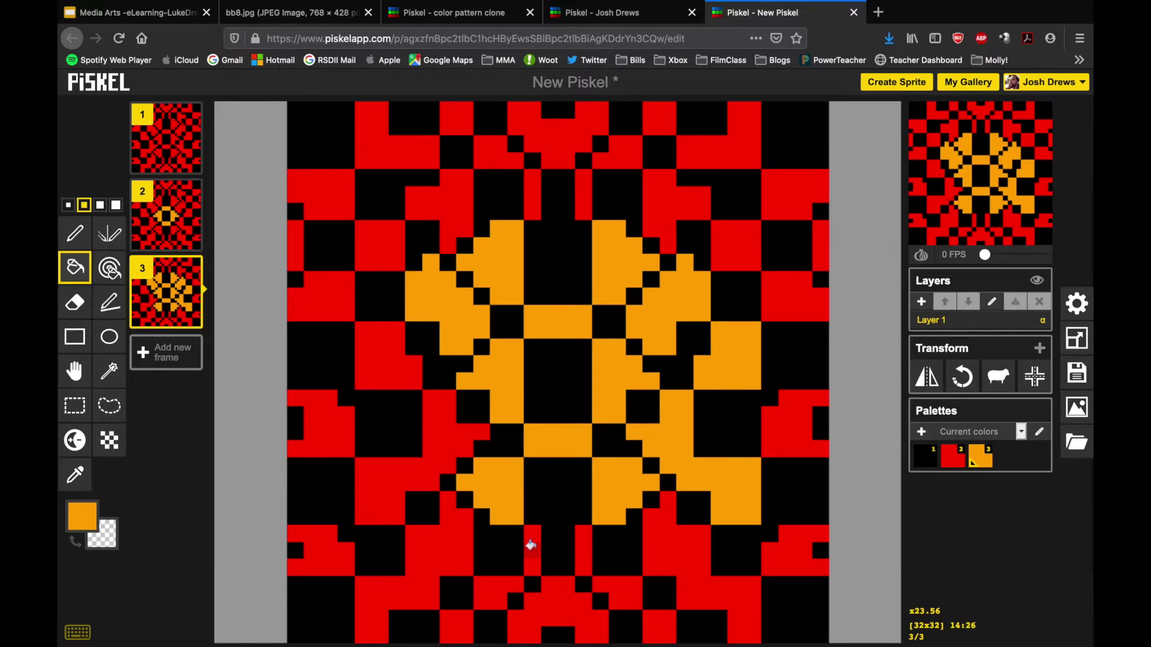
Fill the four narrow red strips beside the central column and the two matching regions left of the orange ring with orange
{"action": "left_click", "coordinate": [531, 545]}
{"action": "left_click", "coordinate": [581, 549]}
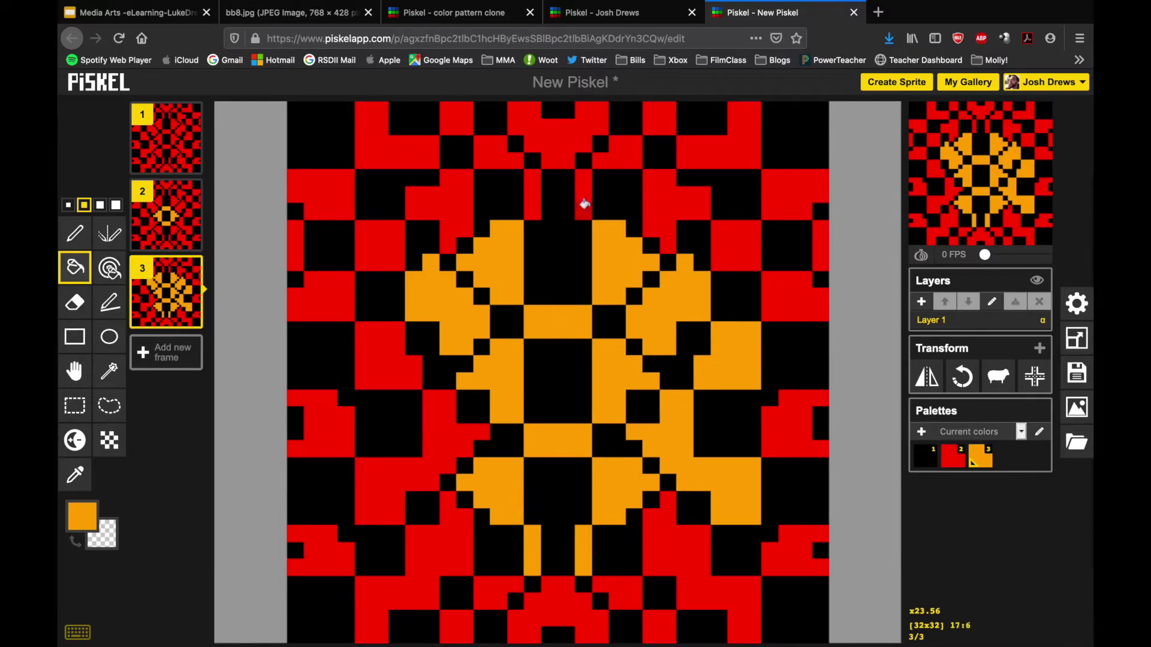
{"action": "left_click", "coordinate": [584, 205]}
{"action": "left_click", "coordinate": [530, 193]}
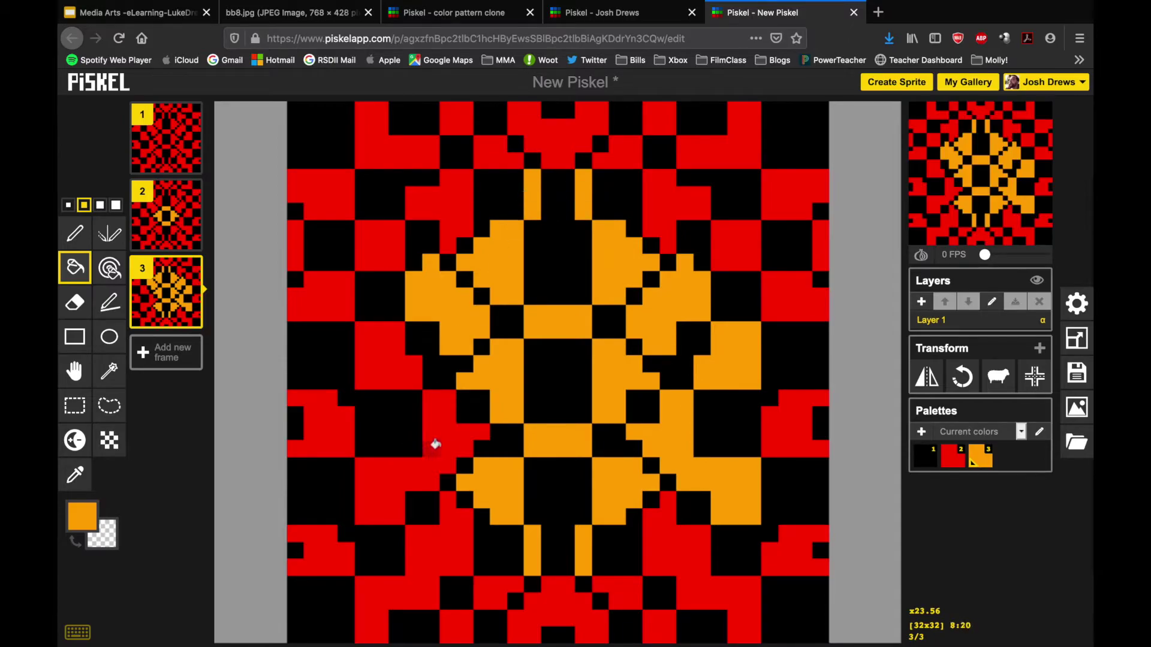
{"action": "left_click", "coordinate": [436, 443]}
{"action": "left_click", "coordinate": [387, 365]}
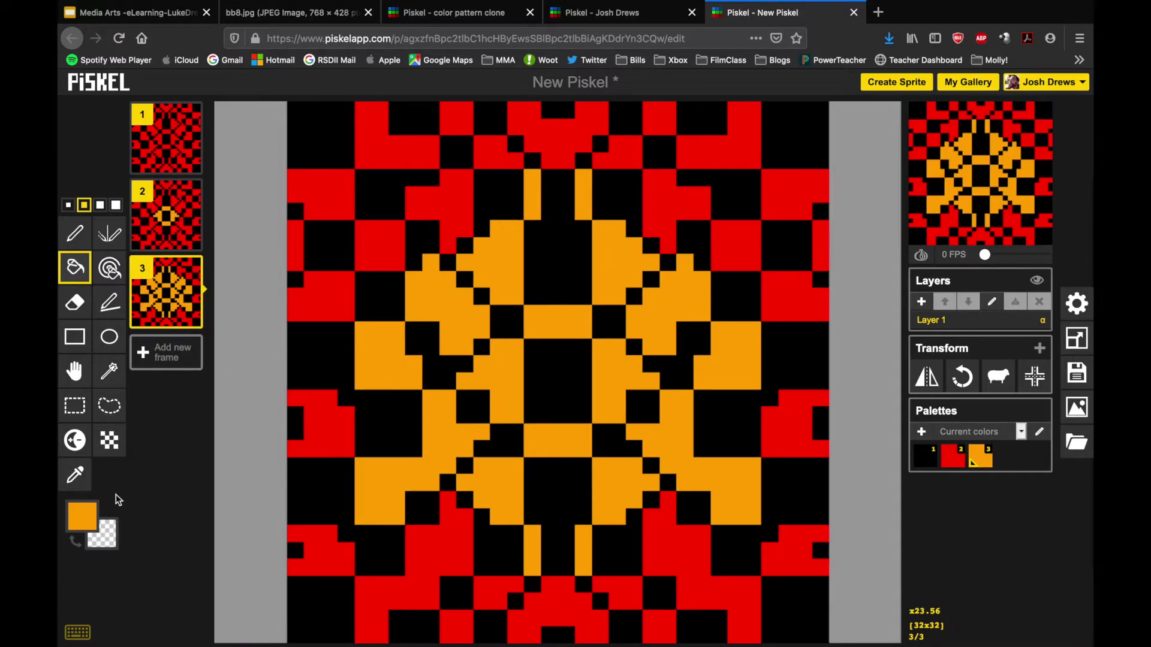
Fill the four orange regions around the central black block of the third frame with yellow #eee709
{"action": "left_click", "coordinate": [82, 517]}
{"action": "left_click_drag", "start_coordinate": [248, 386], "coordinate": [249, 390]}
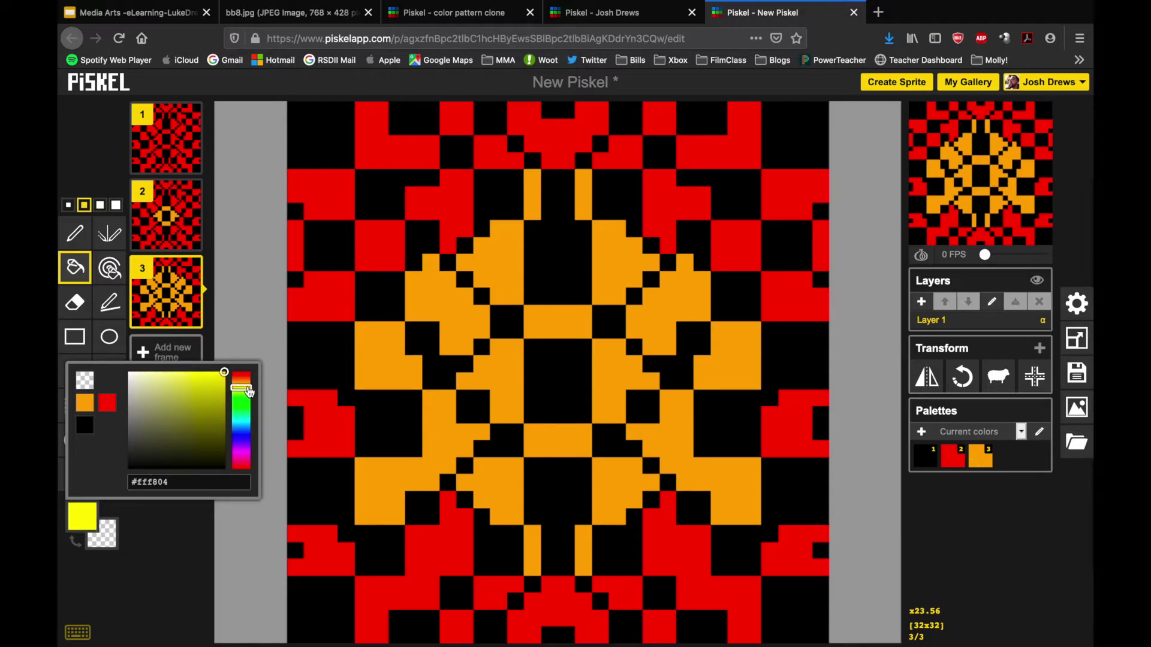
{"action": "left_click", "coordinate": [222, 379]}
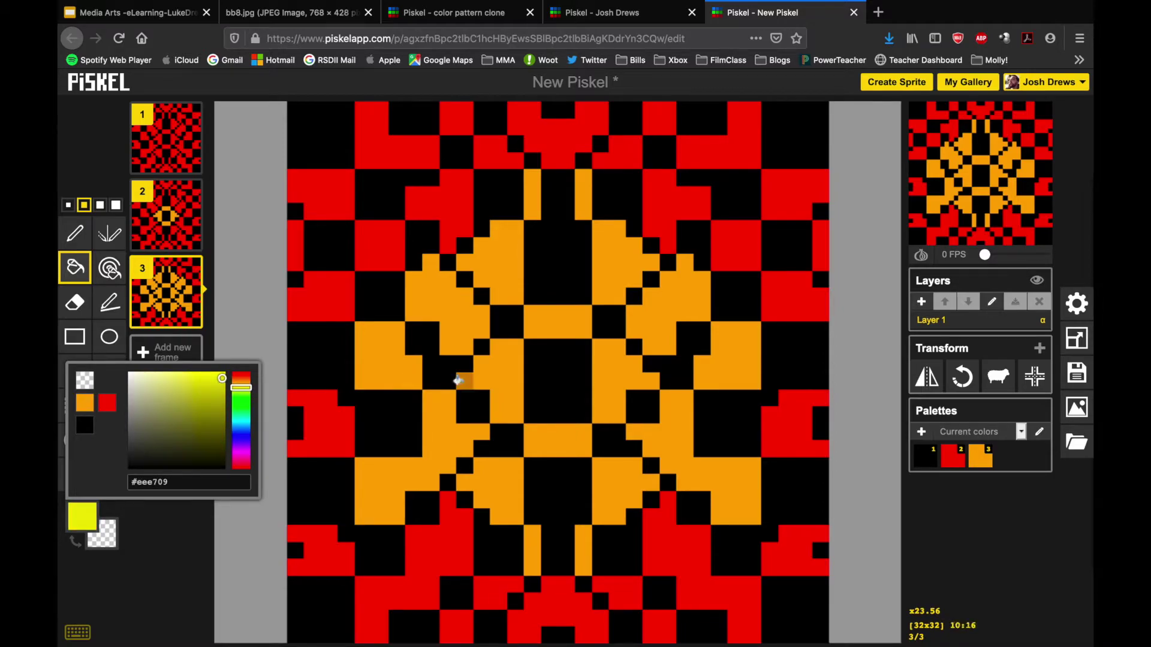
{"action": "left_click", "coordinate": [496, 381]}
{"action": "left_click", "coordinate": [549, 322]}
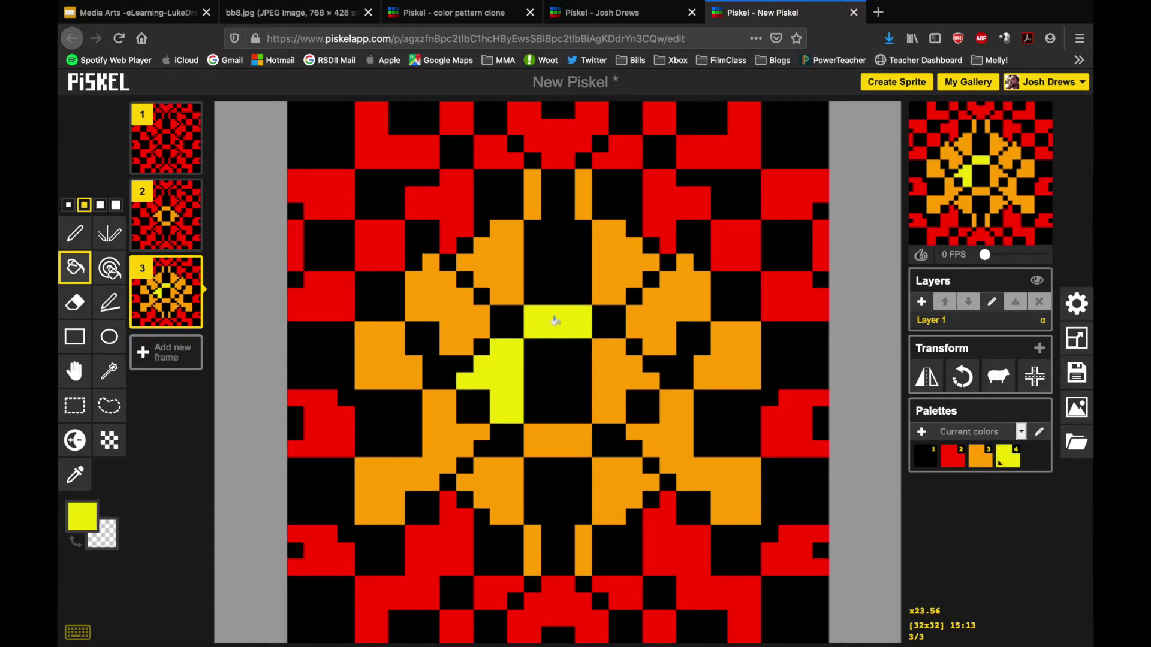
{"action": "left_click", "coordinate": [608, 365]}
{"action": "left_click", "coordinate": [560, 442]}
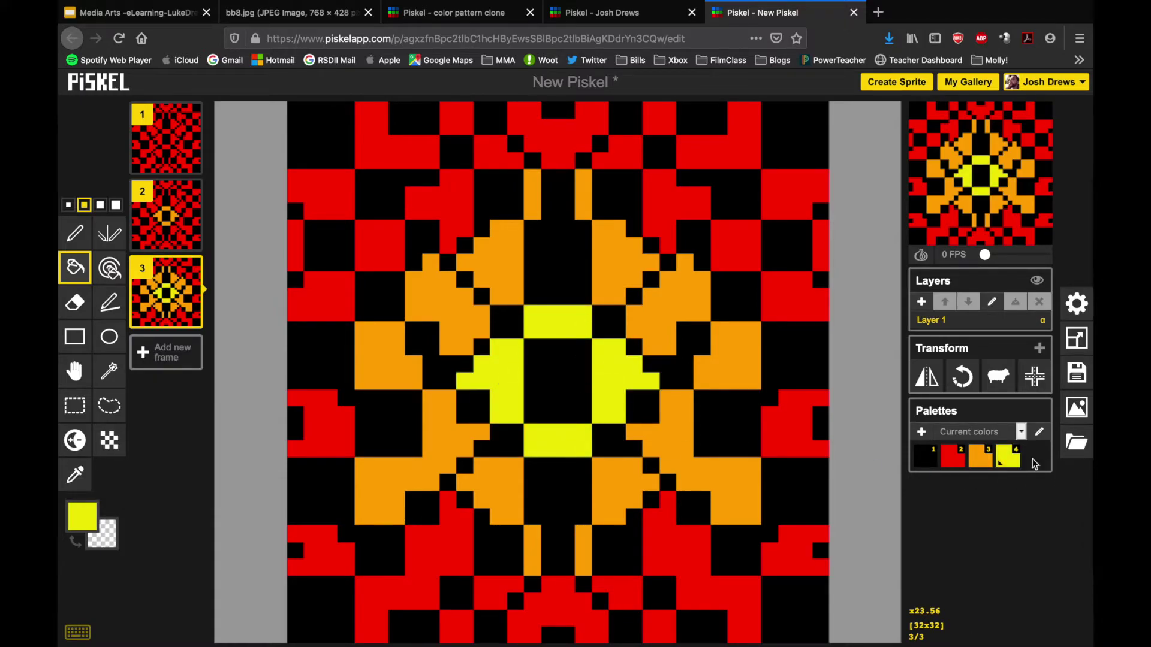
Duplicate the third frame and, in the copy, fill the orange regions left of the centre and the upper-left narrow strip with yellow
{"action": "mouse_move", "coordinate": [185, 316]}
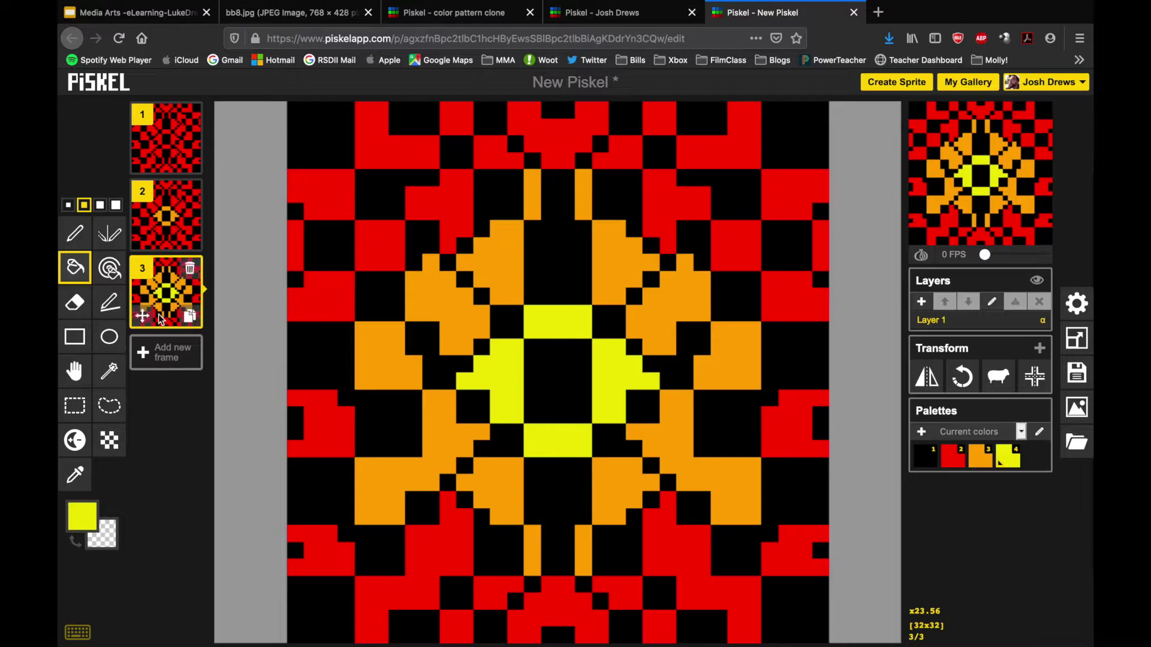
{"action": "left_click", "coordinate": [190, 318]}
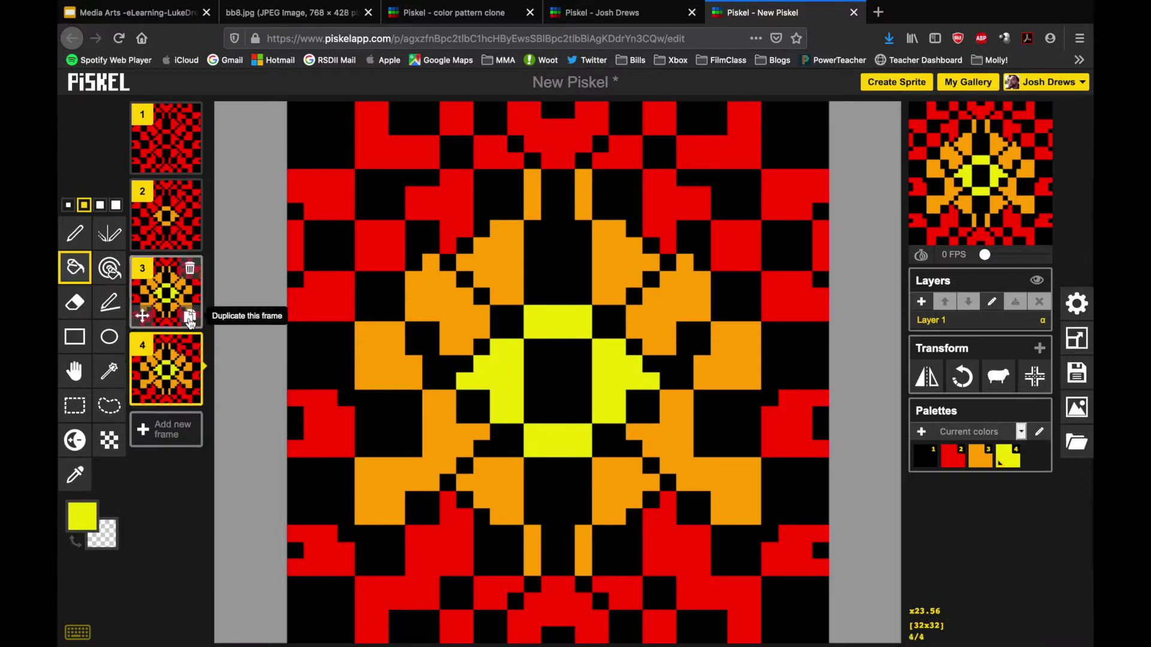
{"action": "left_click", "coordinate": [449, 314]}
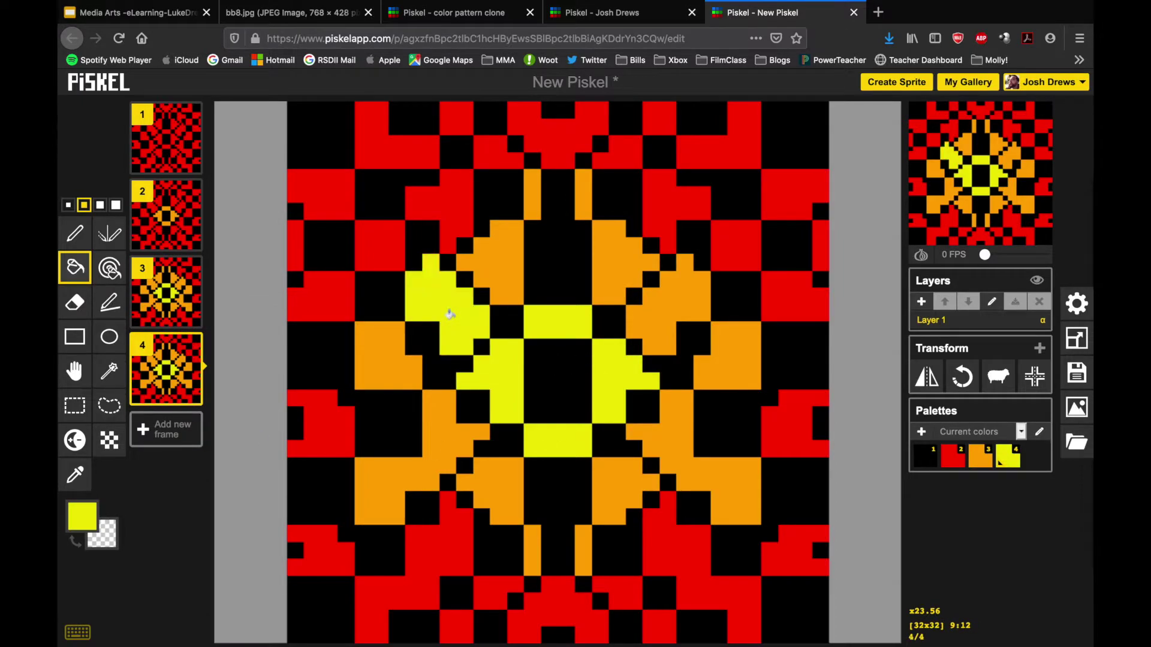
{"action": "left_click", "coordinate": [439, 430]}
{"action": "left_click", "coordinate": [400, 371]}
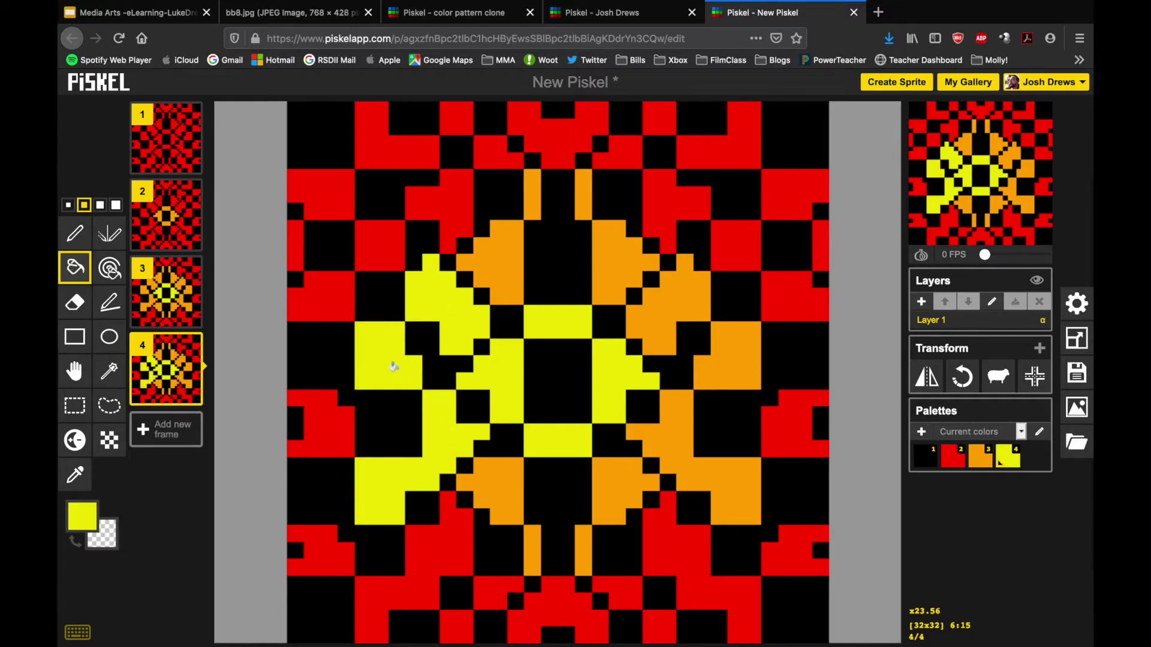
{"action": "left_click", "coordinate": [510, 259]}
{"action": "left_click", "coordinate": [530, 206]}
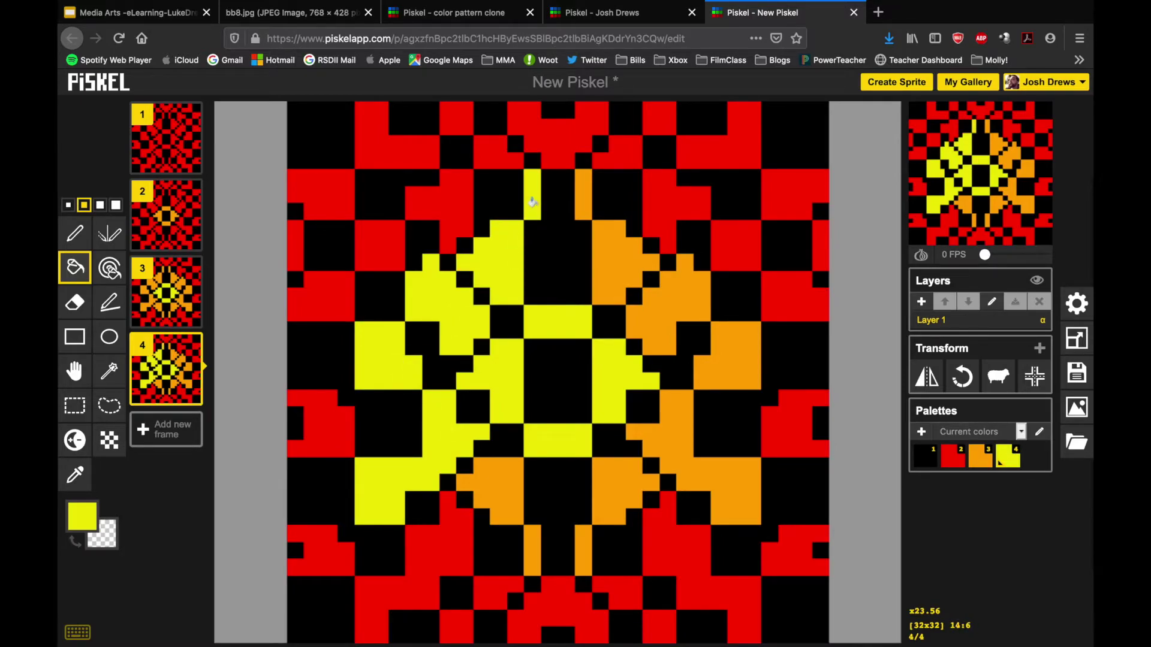
Fill the upper-right narrow strip and the four orange regions right of the centre with yellow
{"action": "left_click", "coordinate": [582, 203]}
{"action": "left_click", "coordinate": [612, 259]}
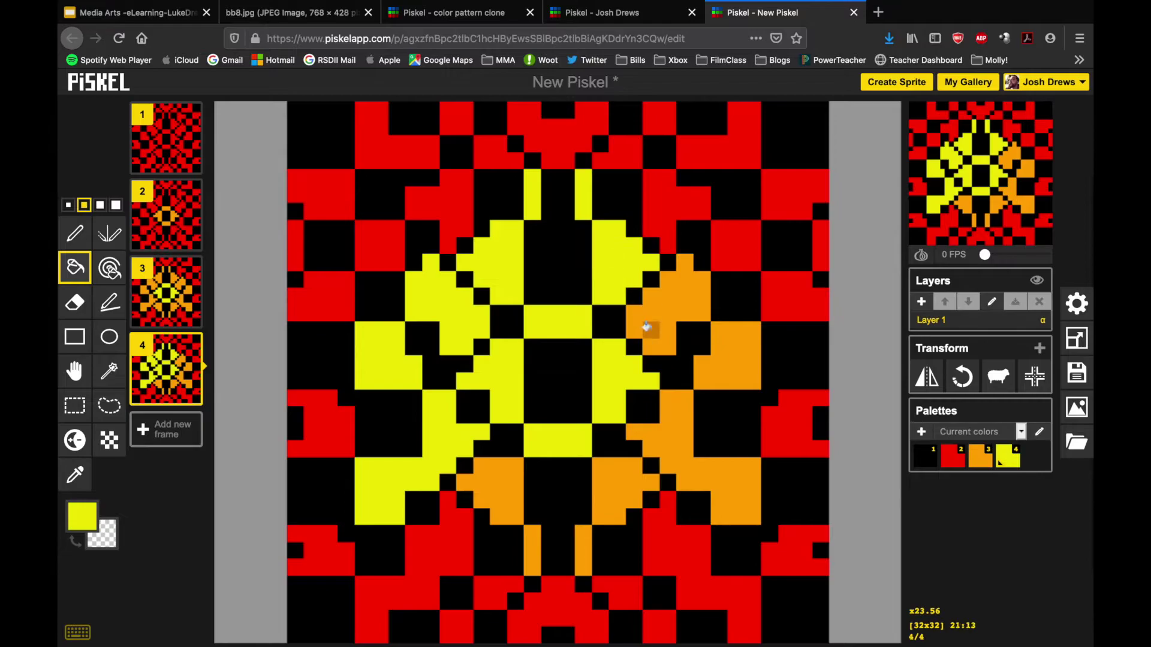
{"action": "left_click", "coordinate": [650, 327]}
{"action": "left_click", "coordinate": [717, 364]}
{"action": "left_click", "coordinate": [676, 415]}
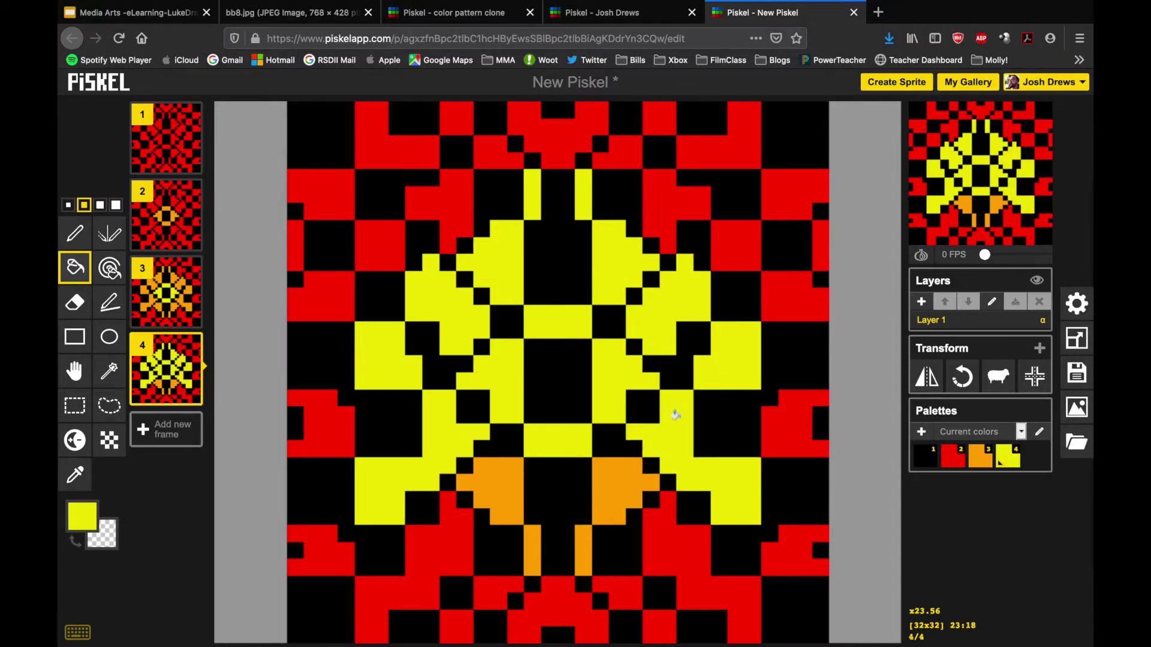
Fill the two orange regions and two narrow strips flanking the lower central black column with yellow
{"action": "left_click", "coordinate": [612, 482]}
{"action": "left_click", "coordinate": [580, 547]}
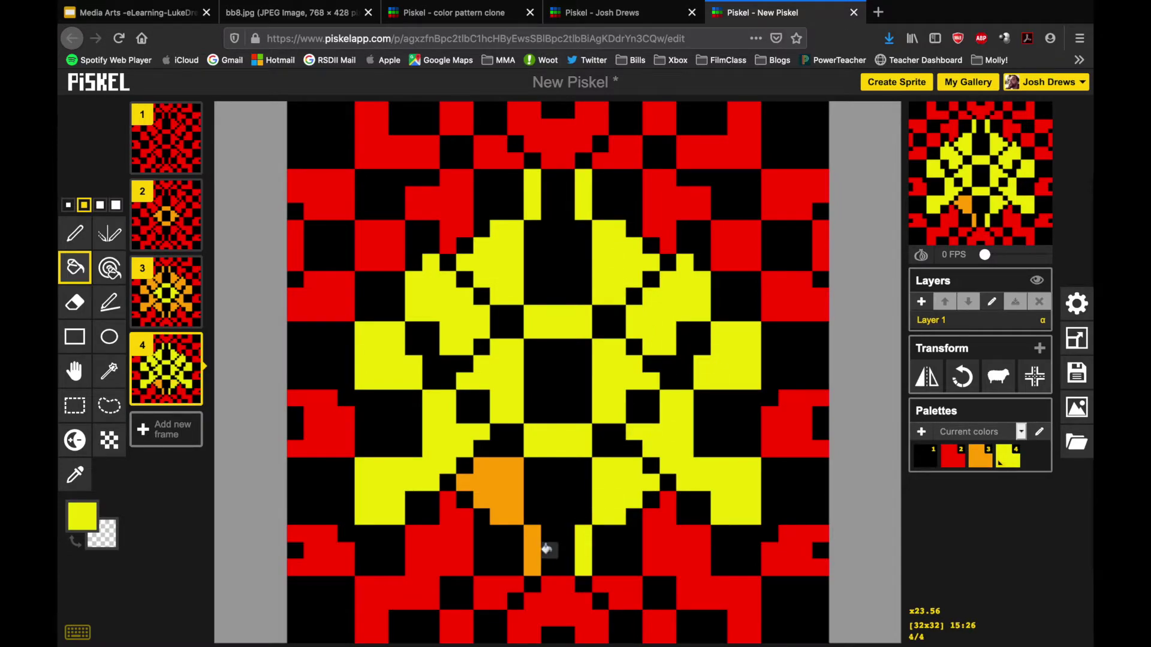
{"action": "left_click", "coordinate": [530, 548]}
{"action": "left_click", "coordinate": [502, 505]}
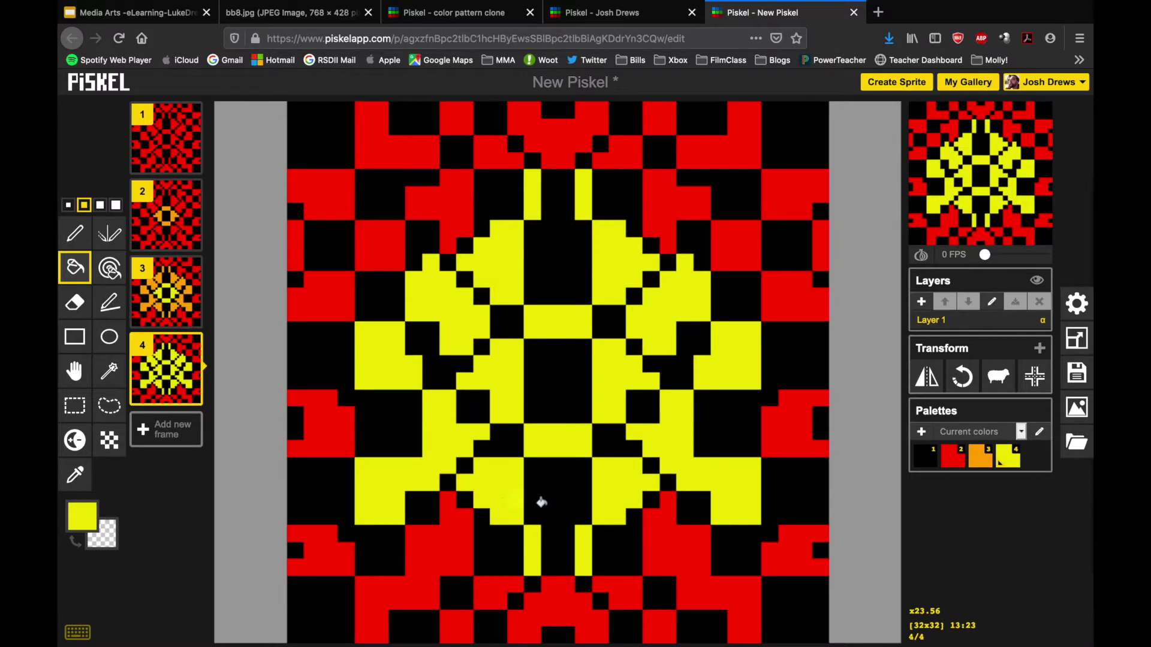
Fill the five red regions arching over the yellow shape in the fourth frame with the palette's orange
{"action": "left_click", "coordinate": [981, 468]}
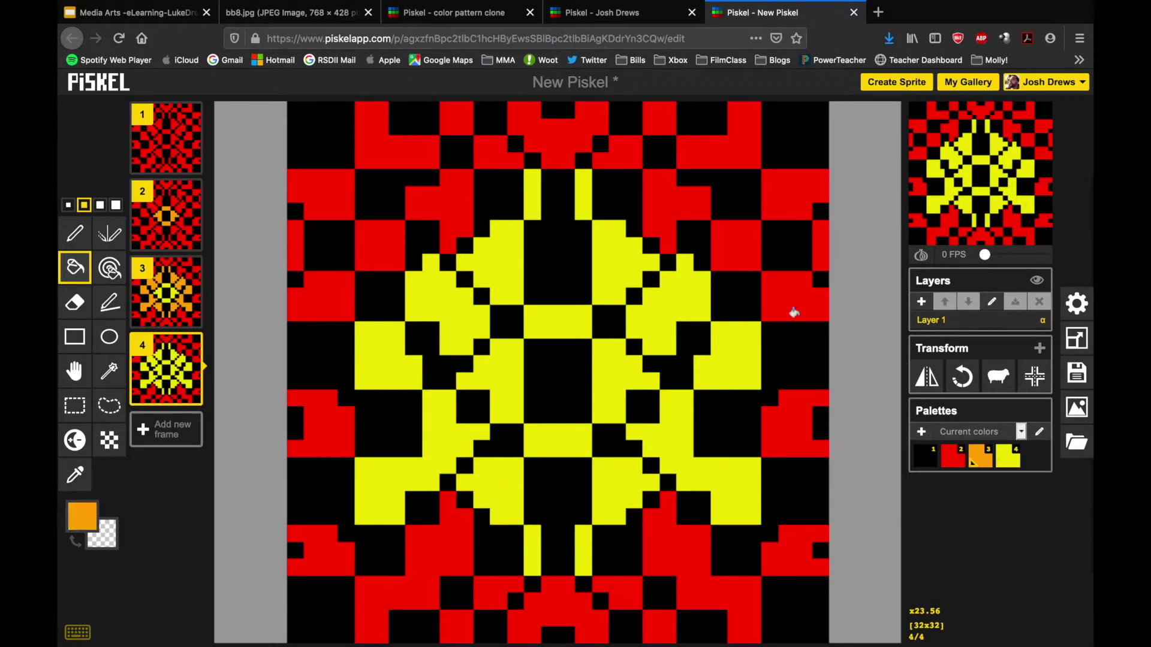
{"action": "left_click", "coordinate": [662, 205]}
{"action": "left_click", "coordinate": [617, 149]}
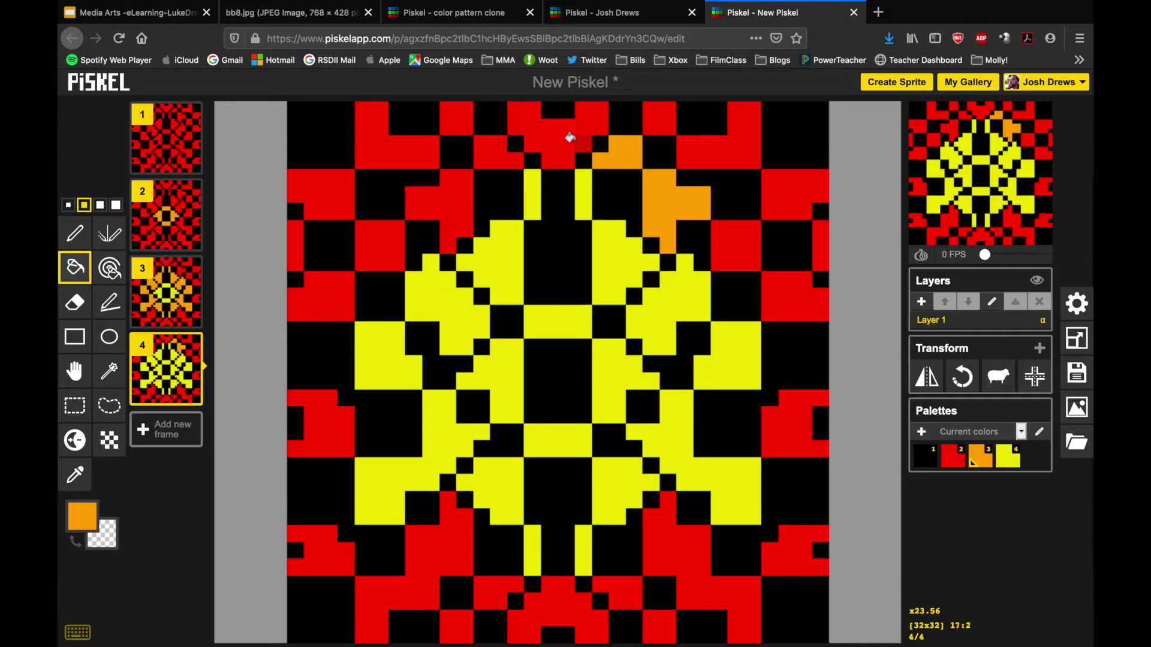
{"action": "left_click", "coordinate": [564, 135]}
{"action": "left_click", "coordinate": [484, 152]}
{"action": "left_click", "coordinate": [452, 189]}
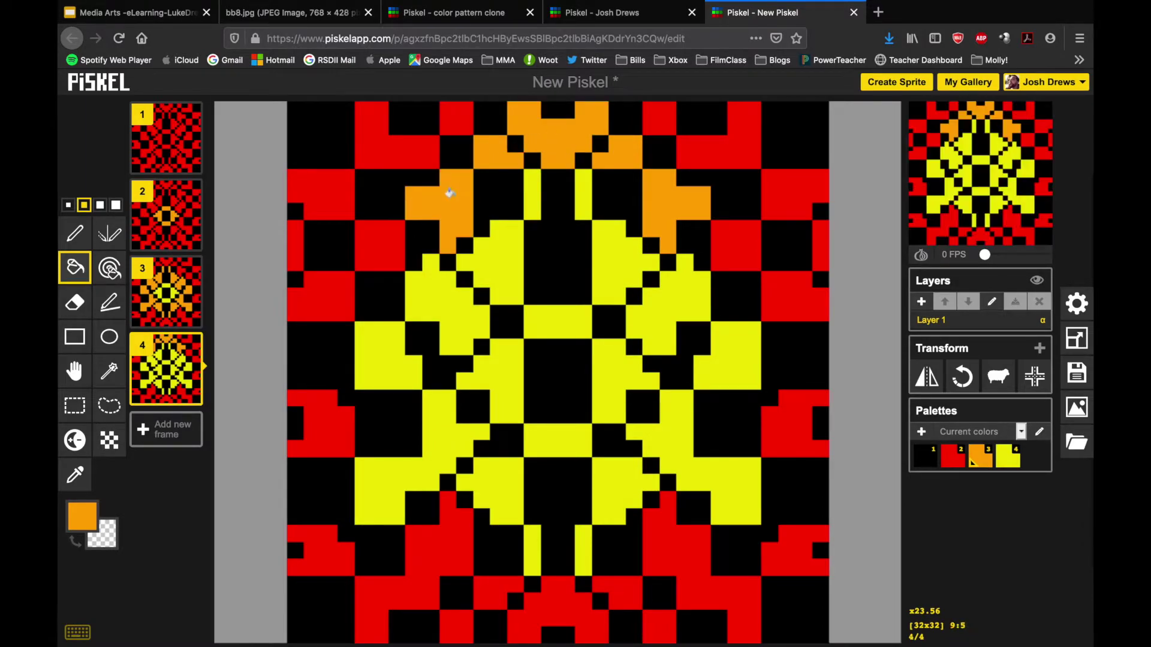
Fill the red regions along the pattern's left side, down to the large lower-left one, with orange
{"action": "left_click", "coordinate": [386, 243]}
{"action": "left_click", "coordinate": [334, 292]}
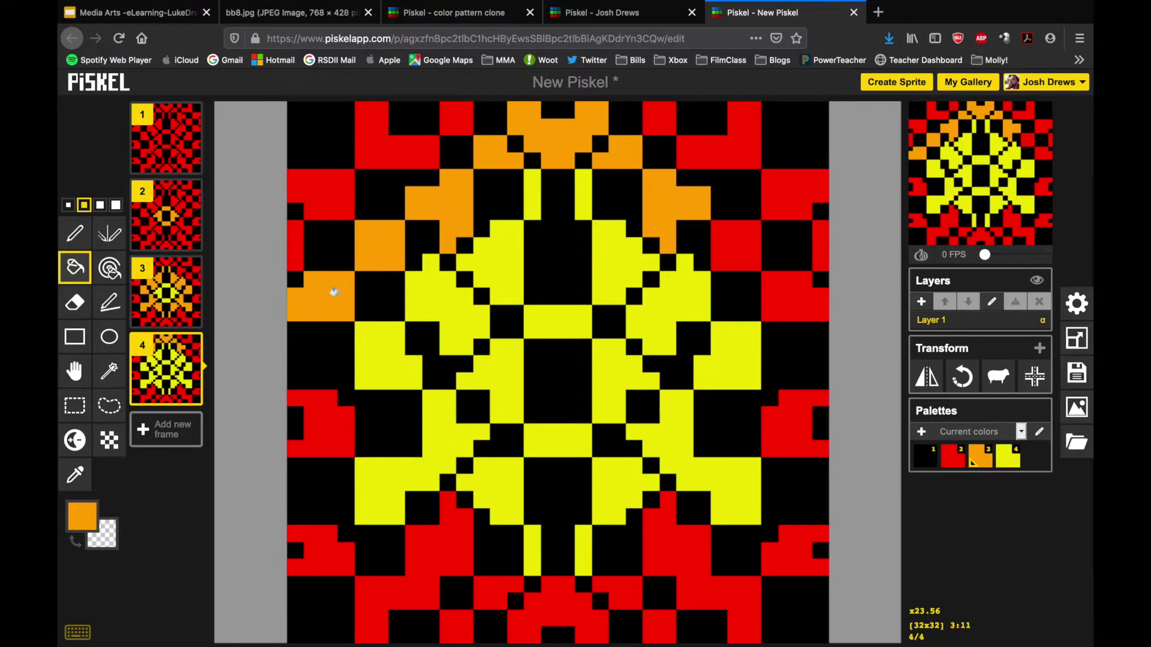
{"action": "left_click", "coordinate": [331, 417]}
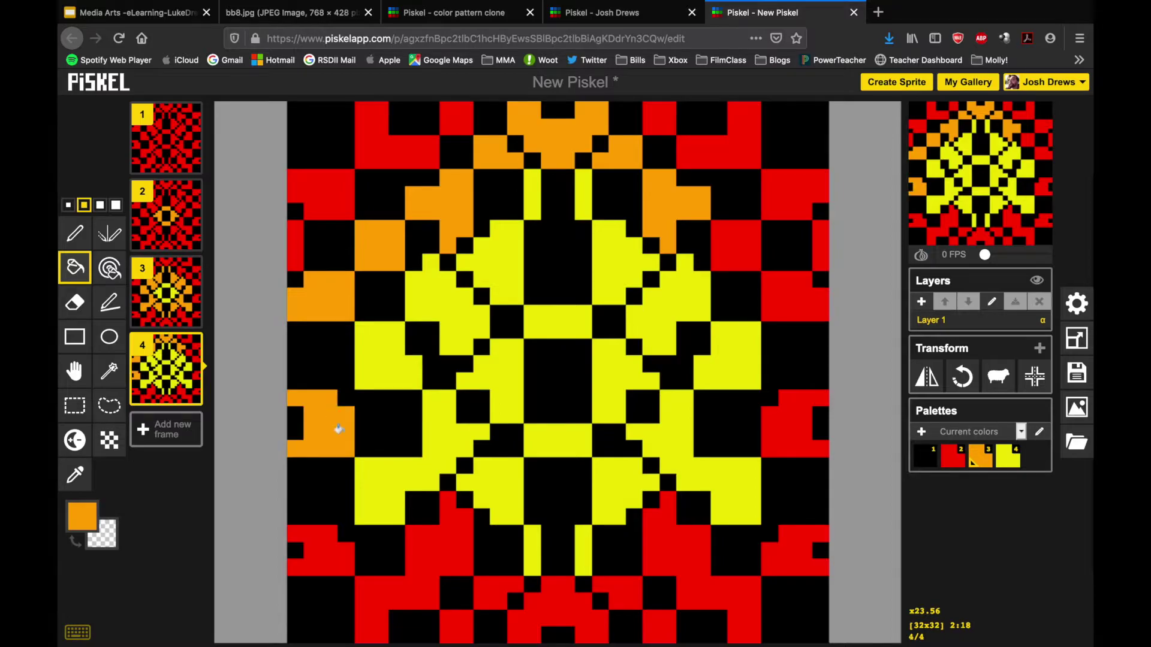
{"action": "left_click", "coordinate": [444, 539]}
{"action": "left_click", "coordinate": [327, 550]}
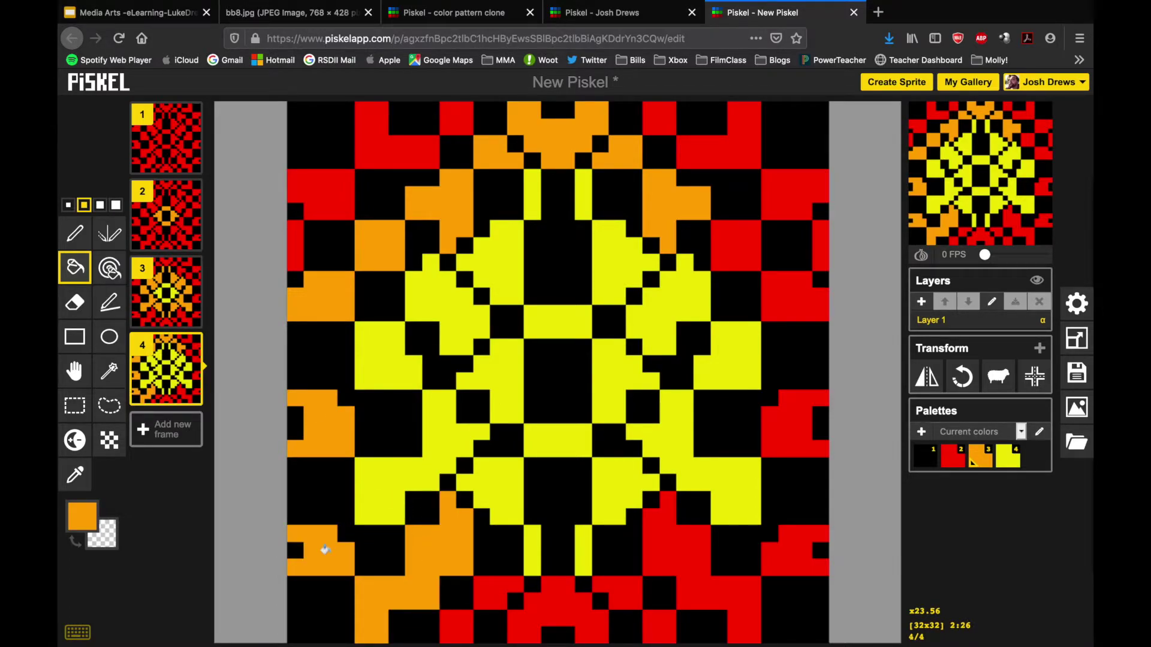
Fill the three red regions at the pattern's bottom centre and the large lower-right region with orange
{"action": "left_click", "coordinate": [495, 596]}
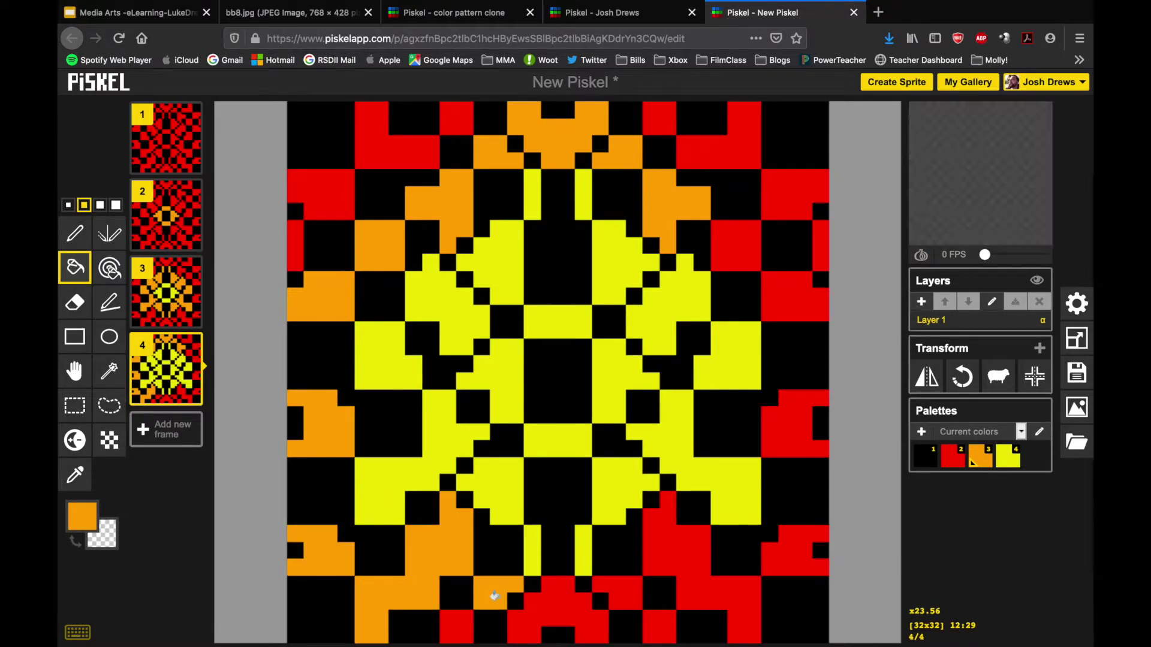
{"action": "left_click", "coordinate": [549, 599]}
{"action": "left_click", "coordinate": [622, 589]}
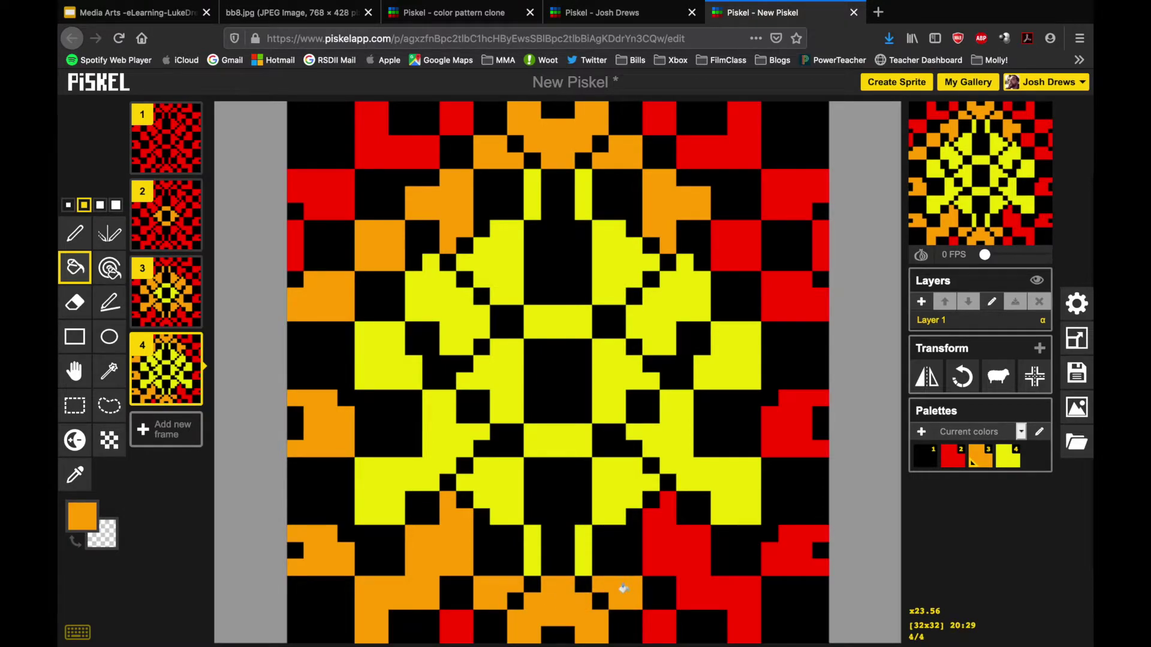
{"action": "left_click", "coordinate": [678, 549]}
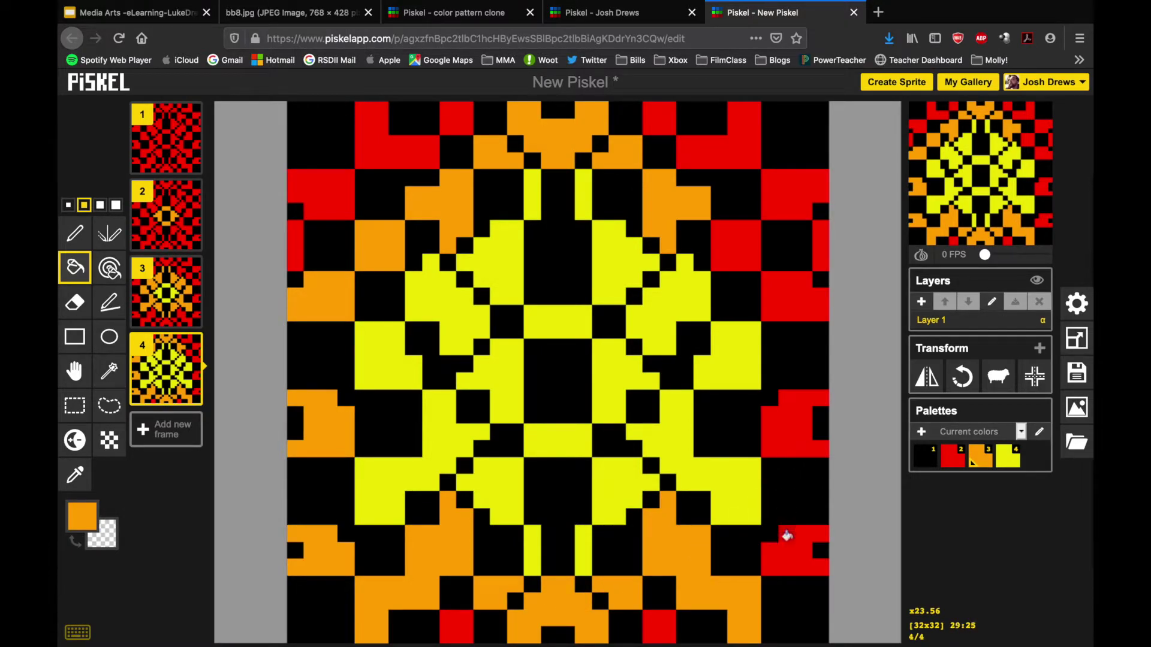
Fill the four red regions up the pattern's right side with orange to mirror the left side
{"action": "left_click", "coordinate": [789, 543]}
{"action": "left_click", "coordinate": [788, 437]}
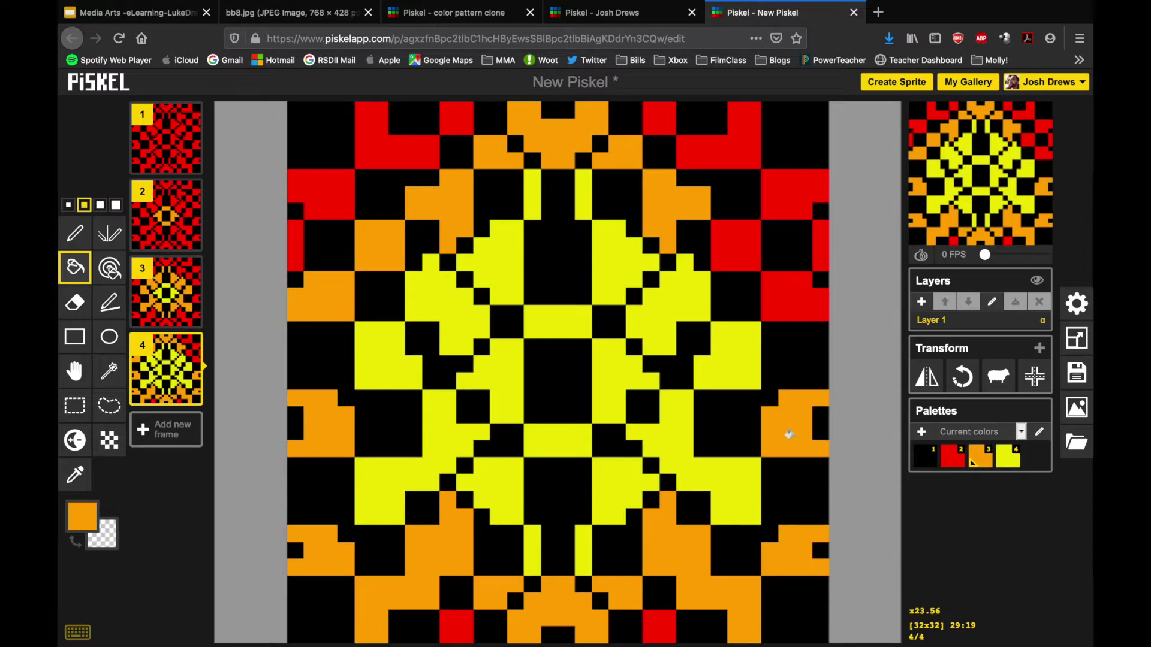
{"action": "left_click", "coordinate": [789, 296]}
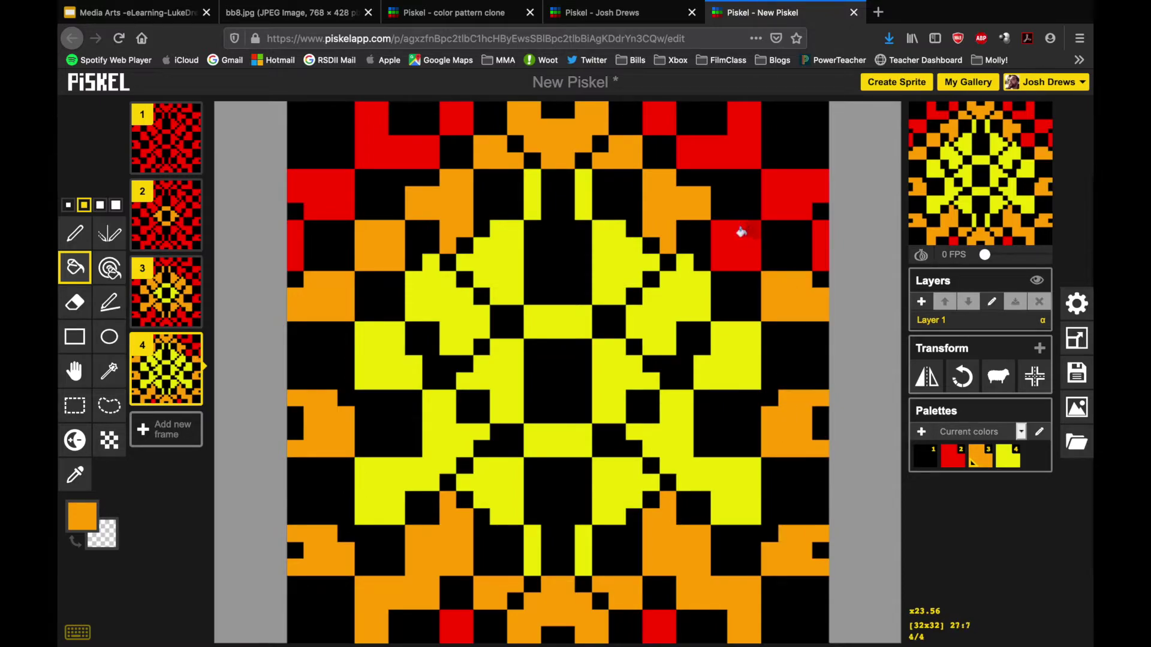
{"action": "left_click", "coordinate": [741, 236]}
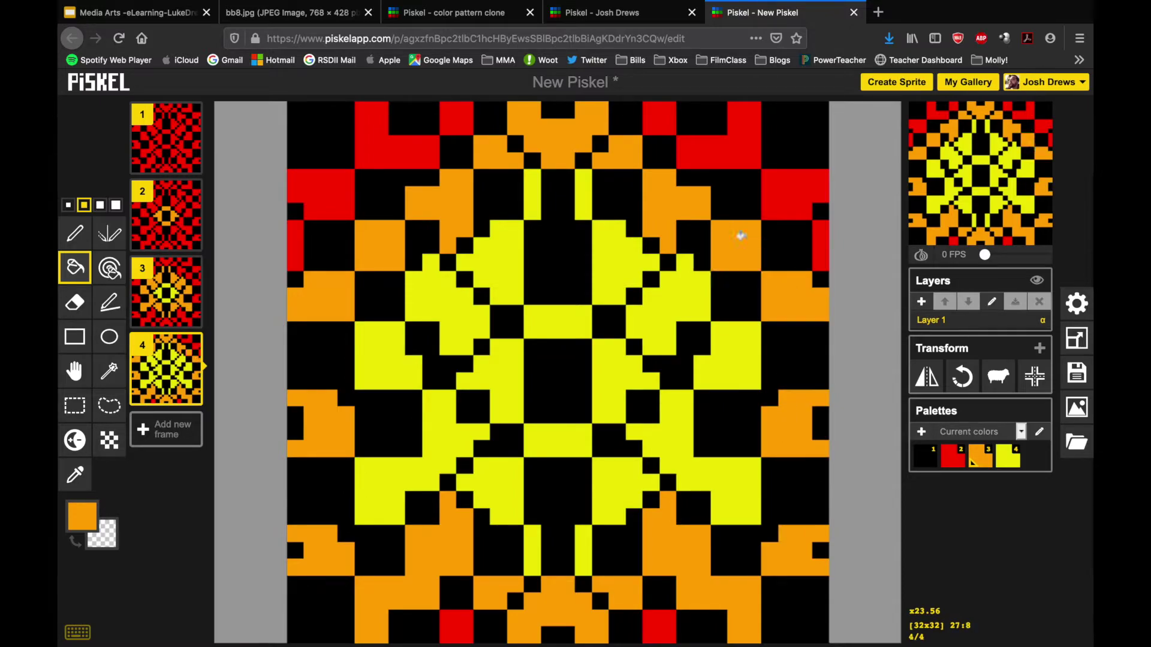
Fill the four yellow regions around the central black block of the fourth frame with green #08ff04
{"action": "left_click", "coordinate": [82, 516]}
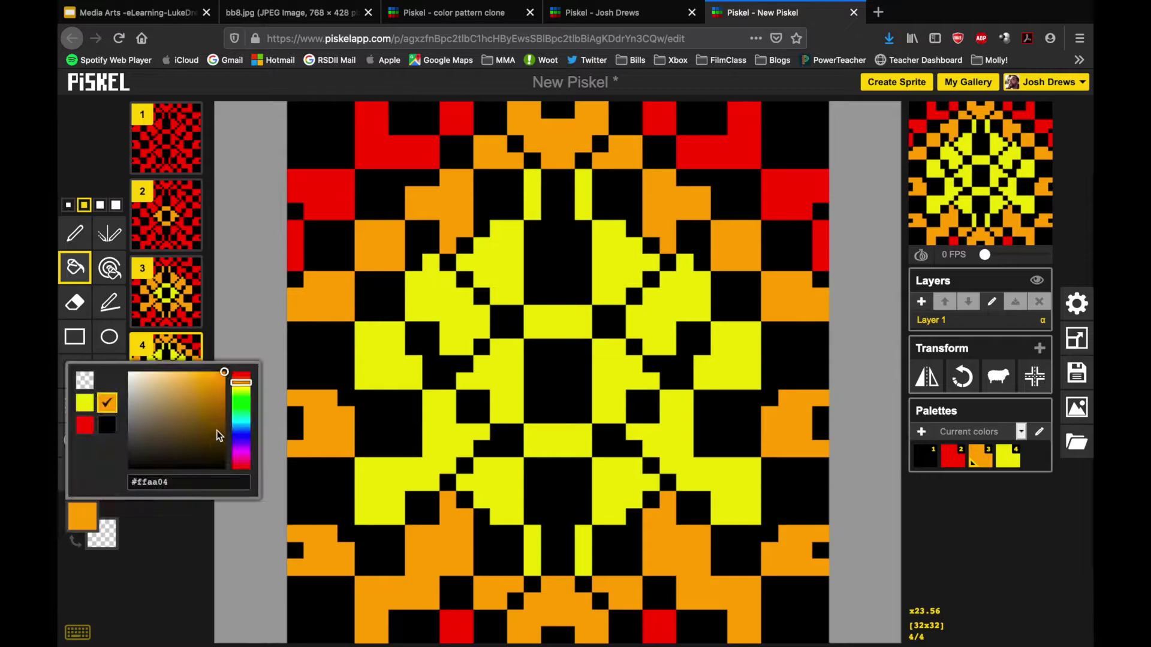
{"action": "left_click", "coordinate": [242, 404]}
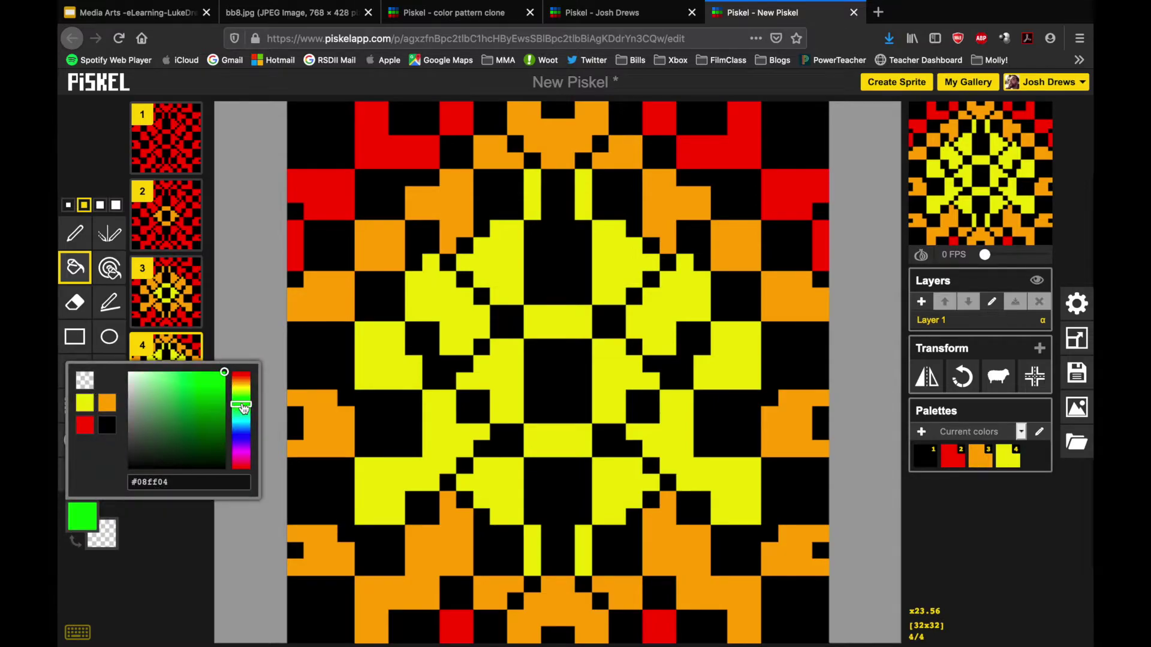
{"action": "left_click", "coordinate": [536, 329]}
{"action": "left_click", "coordinate": [503, 365]}
{"action": "left_click", "coordinate": [545, 442]}
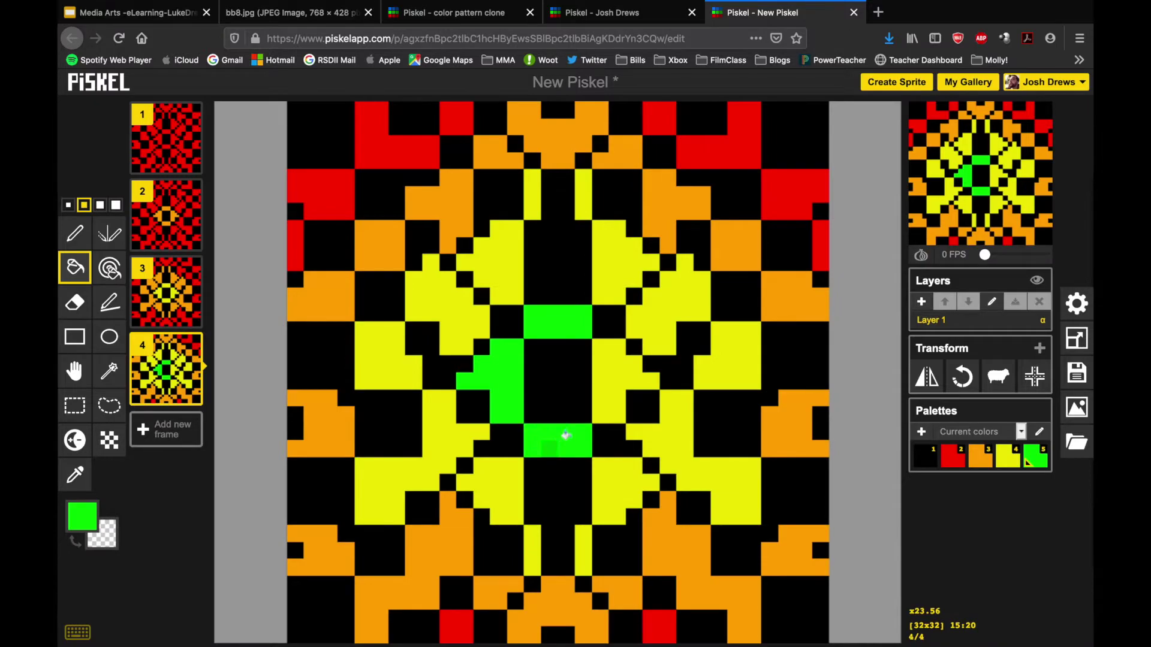
{"action": "left_click", "coordinate": [611, 382]}
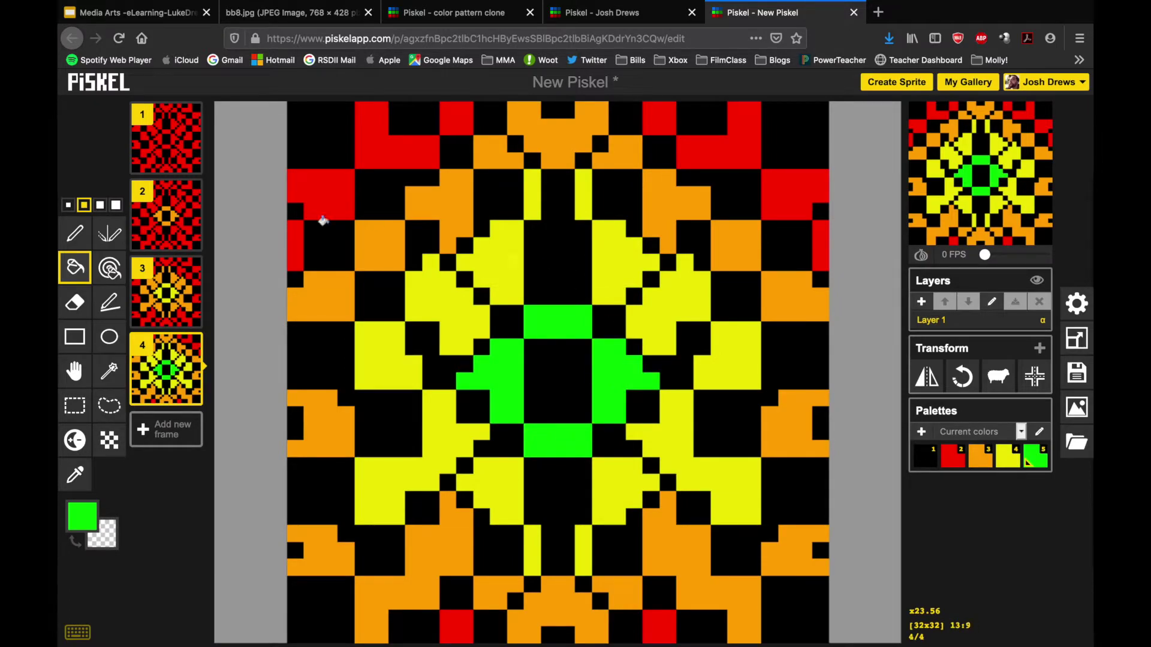
Duplicate the fourth frame and recolour all yellow pixels in the copy green, using the tool that paints all pixels of the same color
{"action": "mouse_move", "coordinate": [179, 386]}
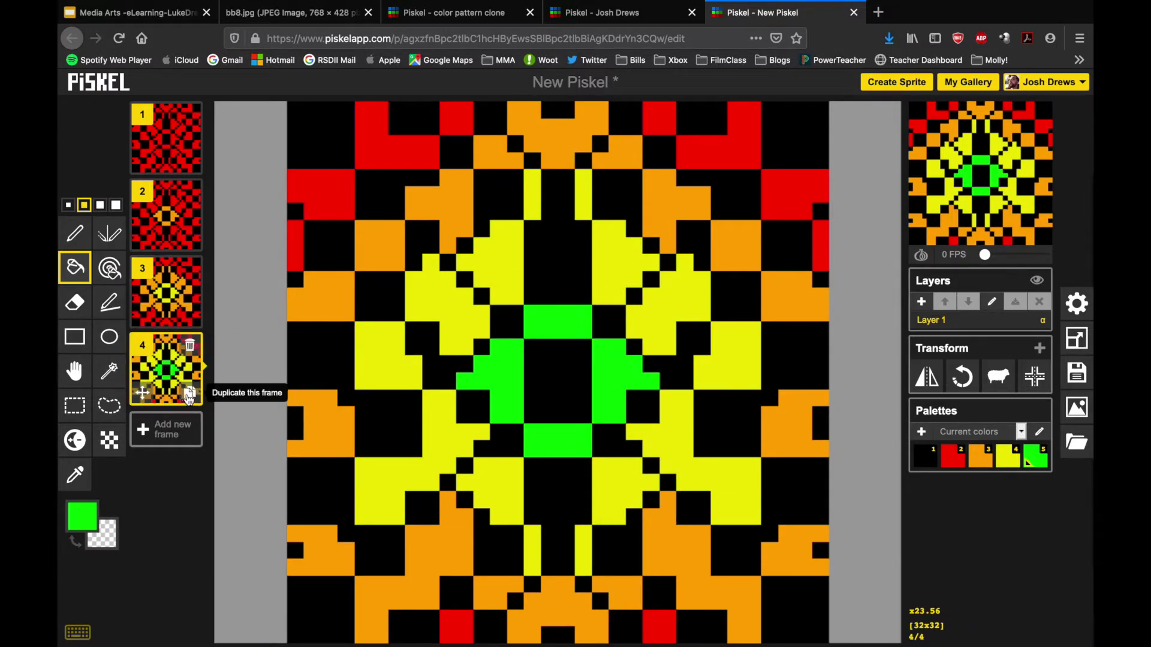
{"action": "left_click", "coordinate": [189, 394]}
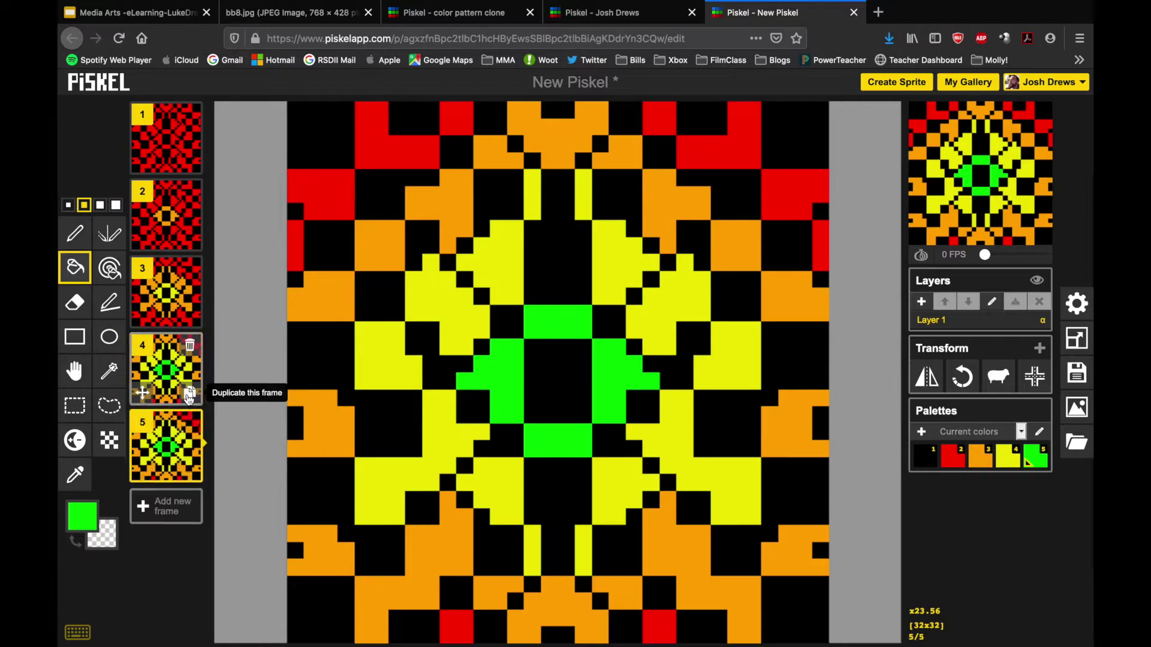
{"action": "left_click", "coordinate": [494, 259]}
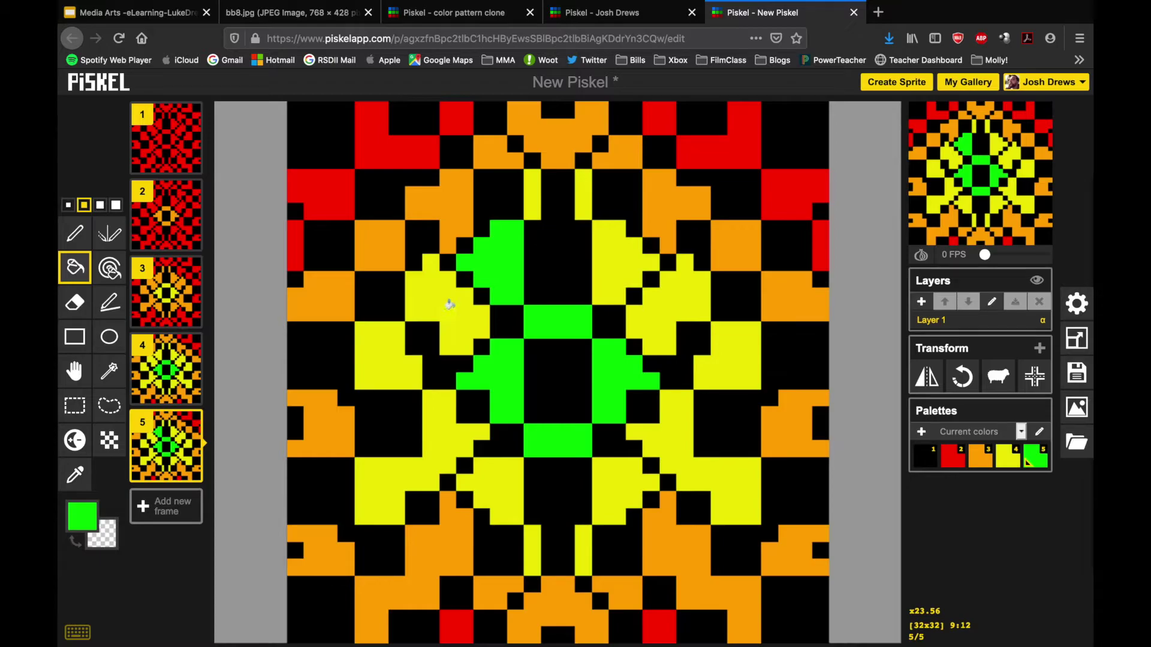
{"action": "left_click", "coordinate": [107, 270]}
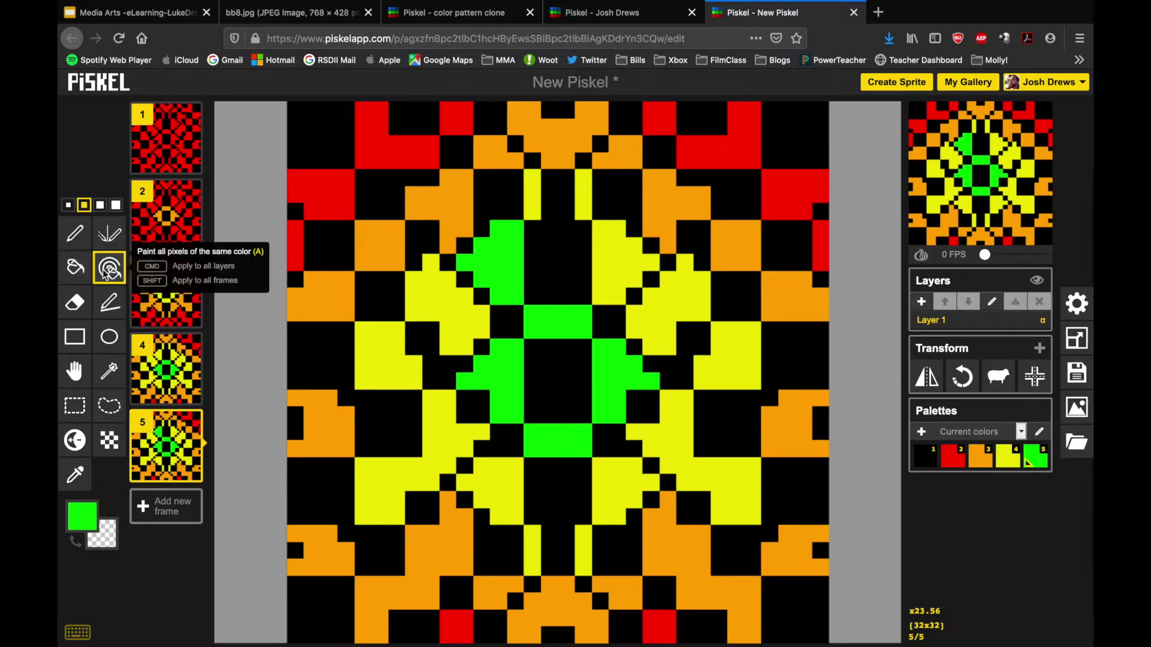
{"action": "left_click", "coordinate": [419, 302]}
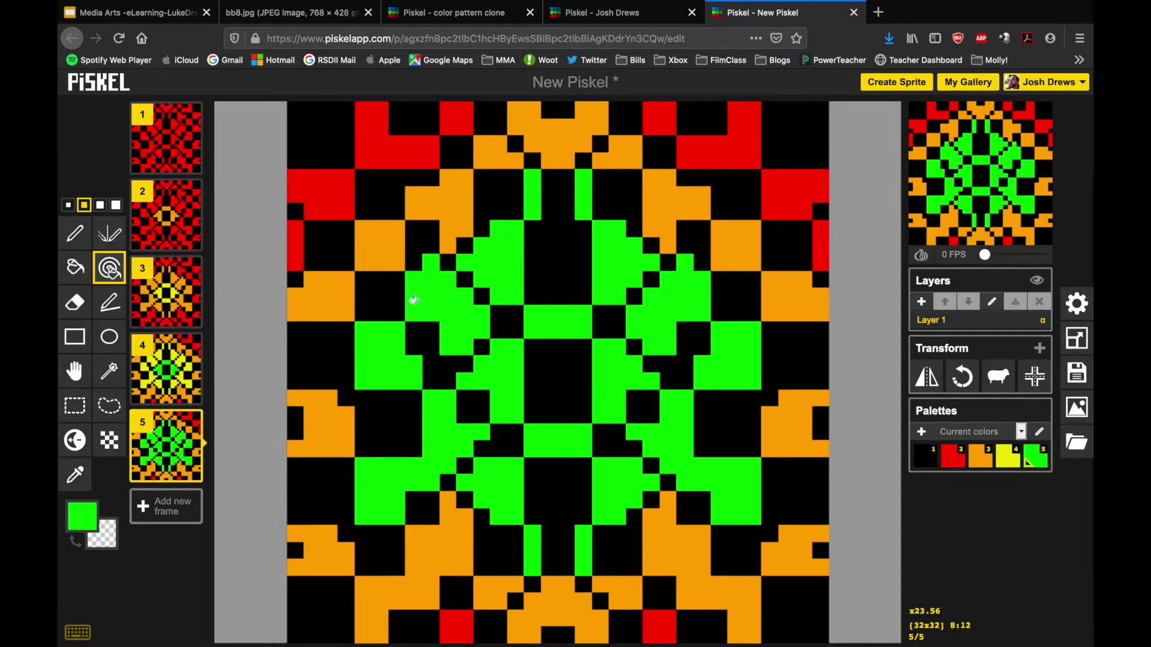
Fill the four green regions around the central black block of the fifth frame with cyan #04f4ff
{"action": "left_click", "coordinate": [82, 515]}
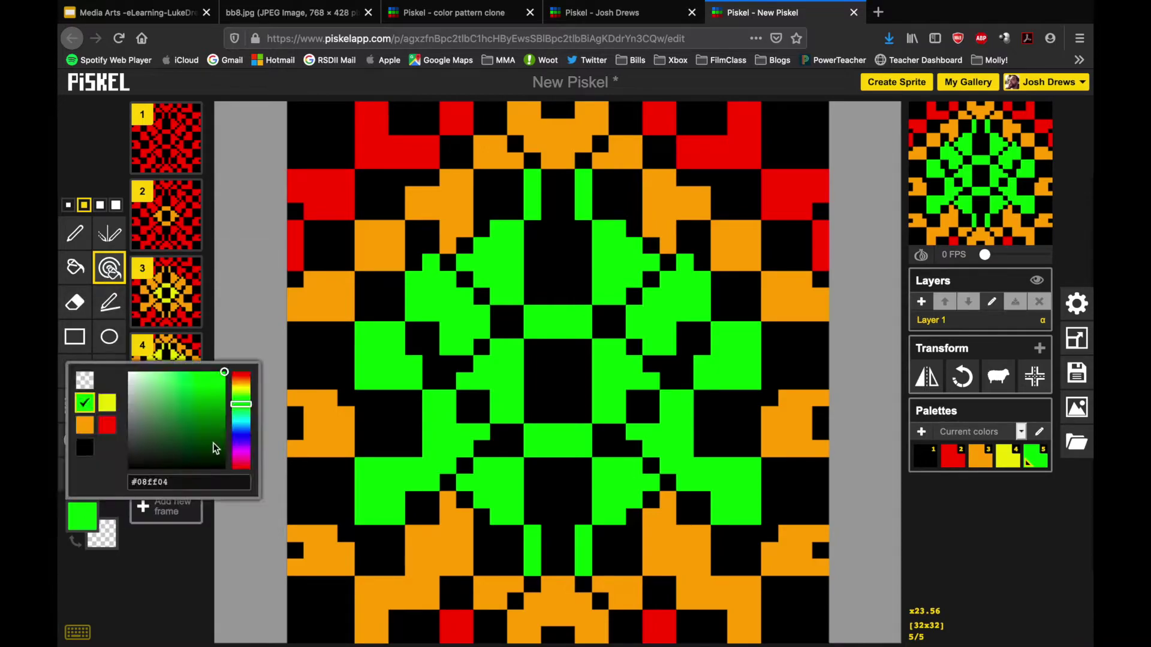
{"action": "left_click", "coordinate": [248, 425]}
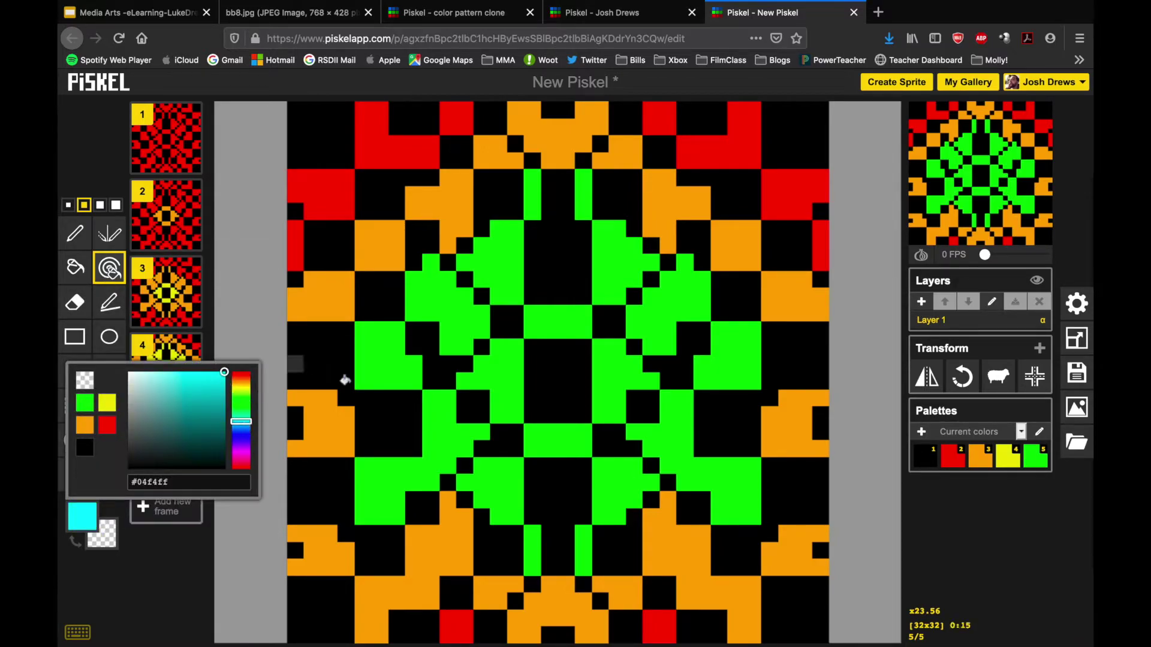
{"action": "left_click", "coordinate": [75, 268]}
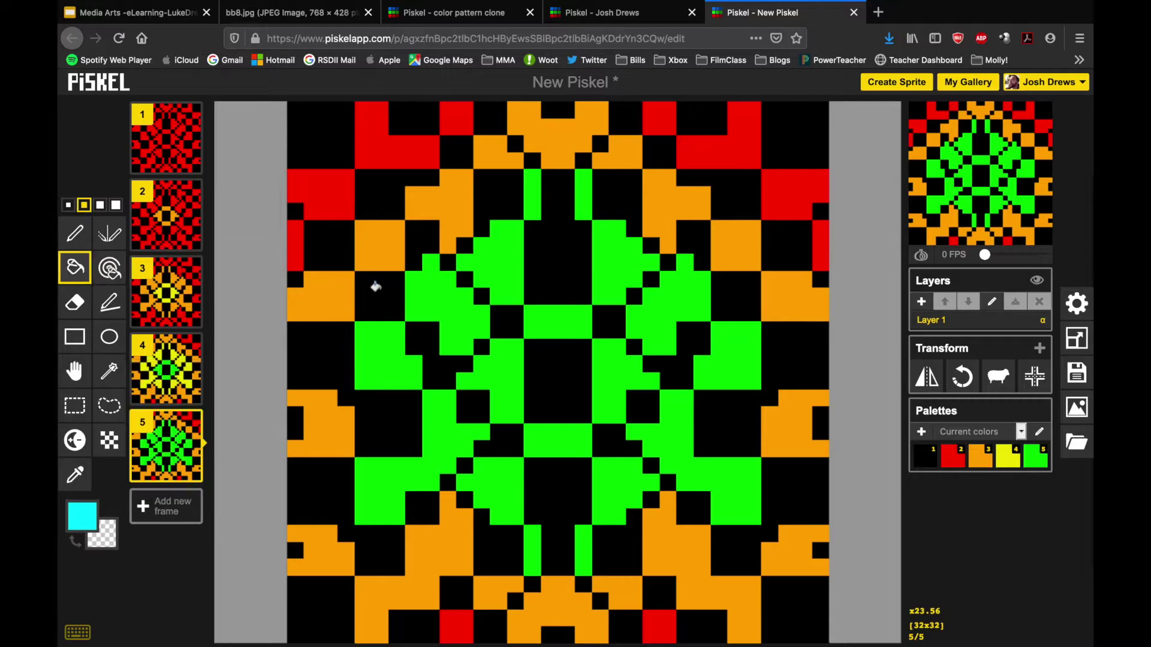
{"action": "left_click", "coordinate": [504, 356]}
{"action": "left_click", "coordinate": [549, 324]}
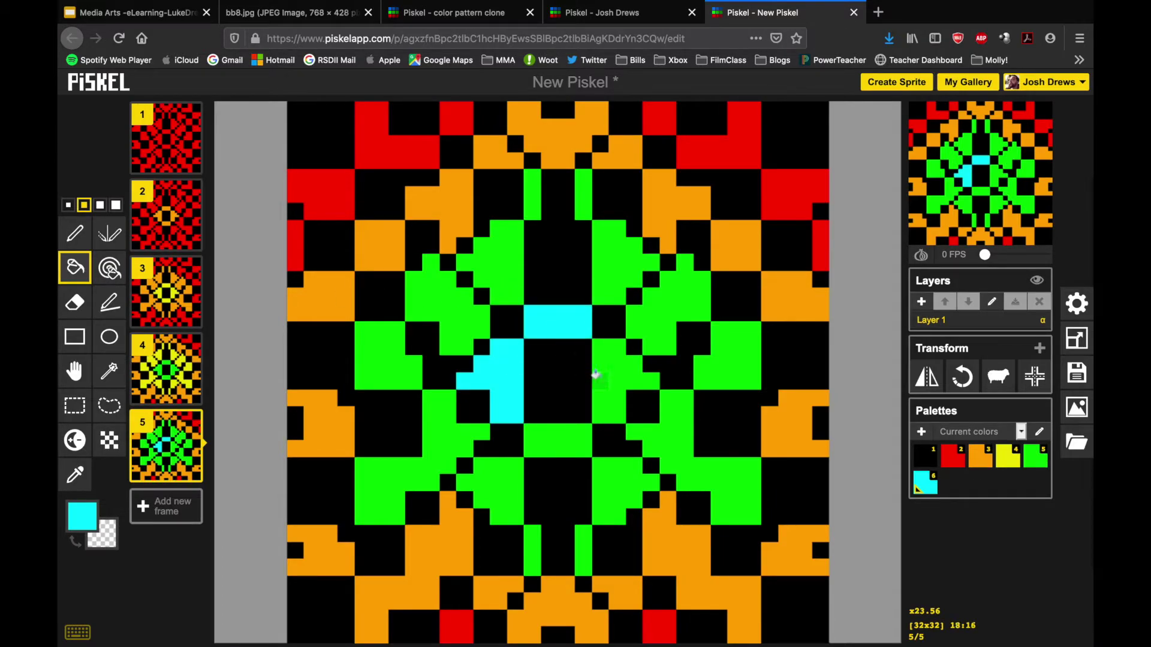
{"action": "left_click", "coordinate": [595, 376]}
{"action": "left_click", "coordinate": [571, 433]}
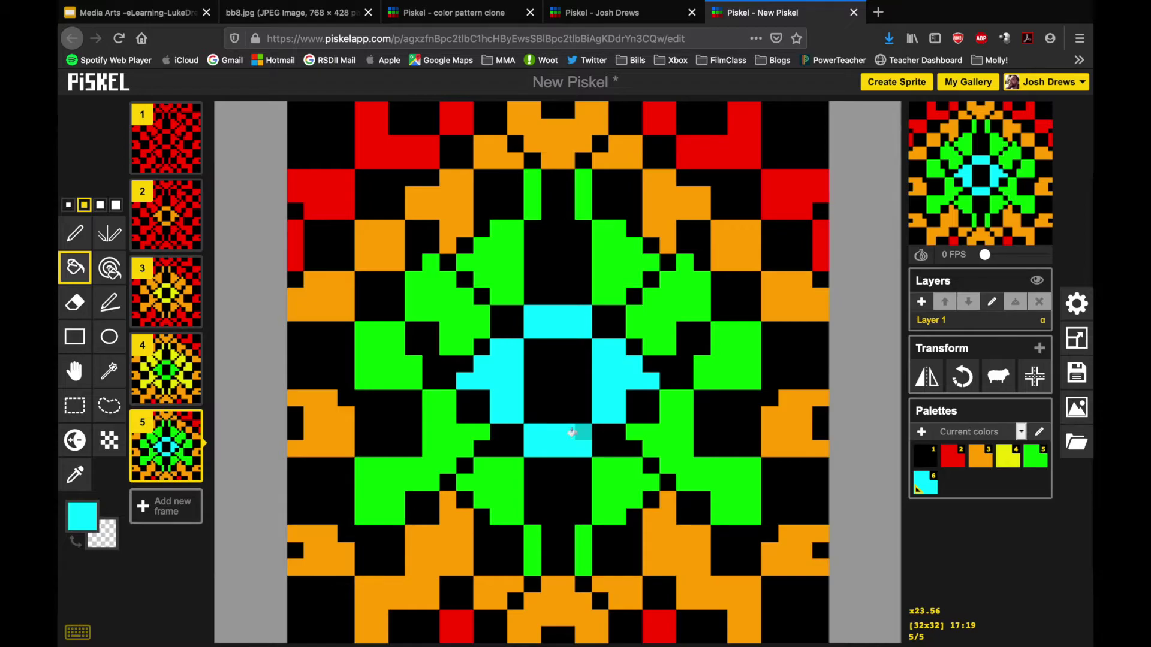
Recolour all orange pixels of the fifth frame yellow and all its red pixels orange, using the same-color paint tool
{"action": "left_click", "coordinate": [115, 274]}
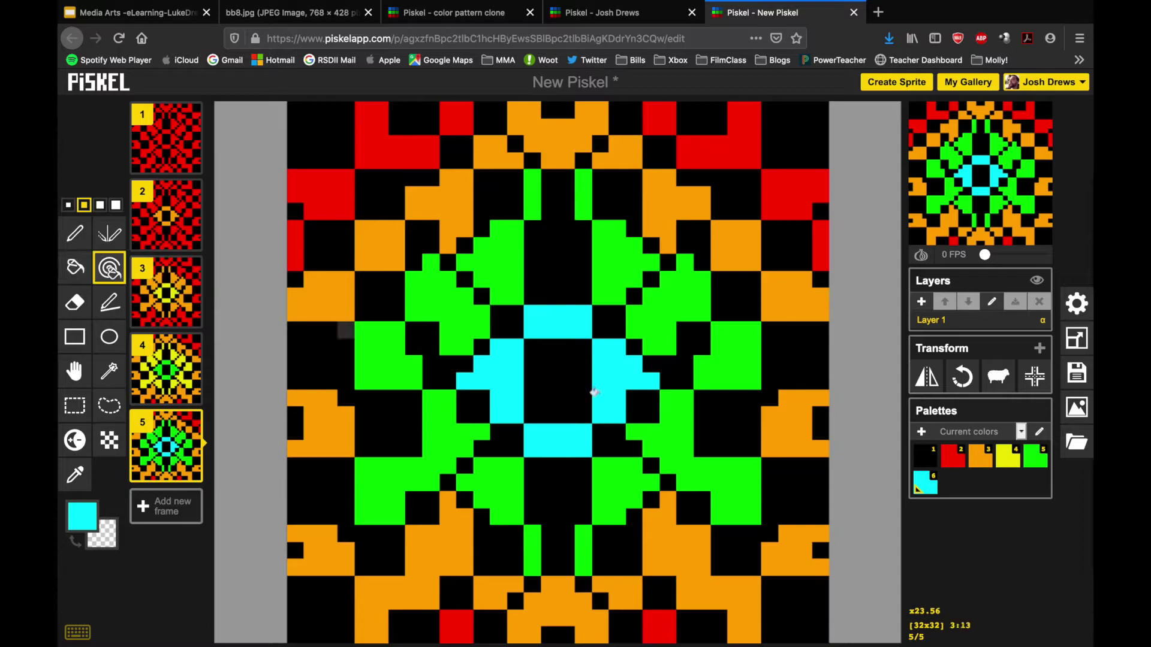
{"action": "left_click", "coordinate": [1007, 461]}
{"action": "left_click", "coordinate": [788, 289]}
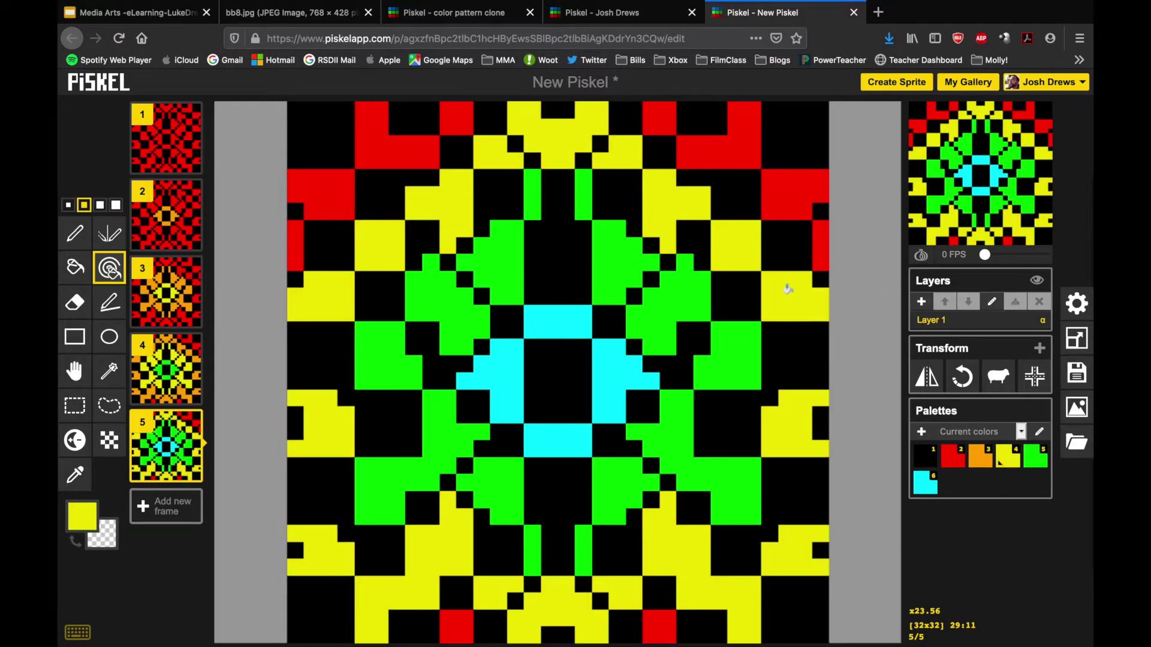
{"action": "left_click", "coordinate": [978, 463]}
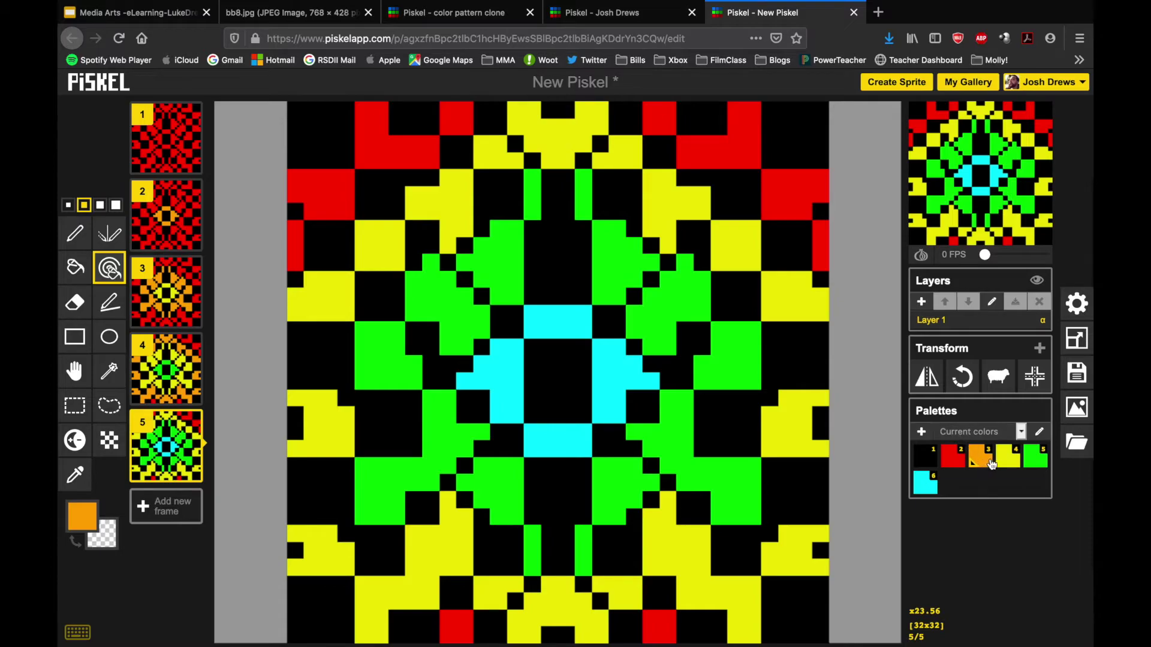
{"action": "left_click", "coordinate": [792, 183]}
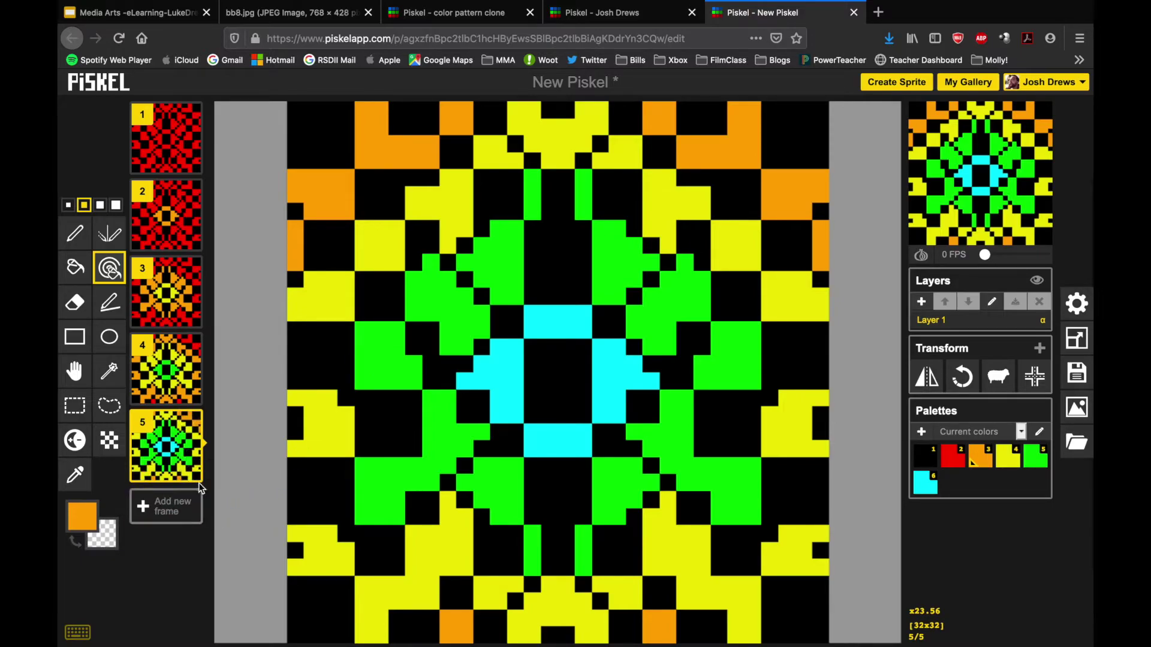
Duplicate the fifth frame and recolour all cyan pixels around the centre of the copy red
{"action": "mouse_move", "coordinate": [192, 478]}
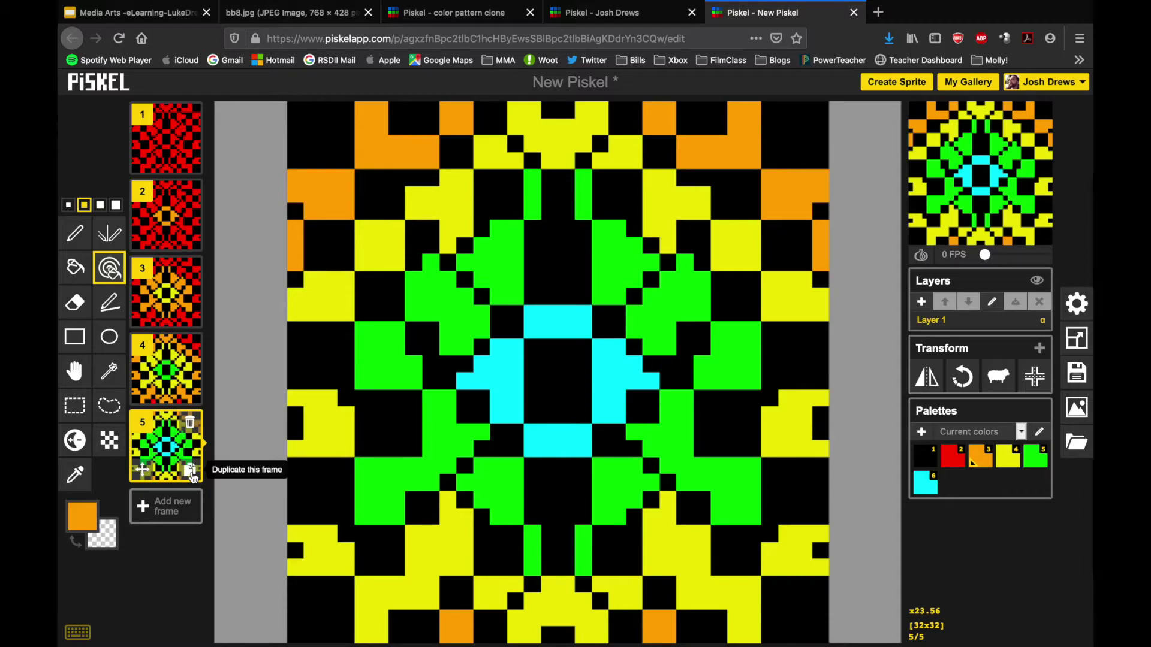
{"action": "left_click", "coordinate": [190, 471]}
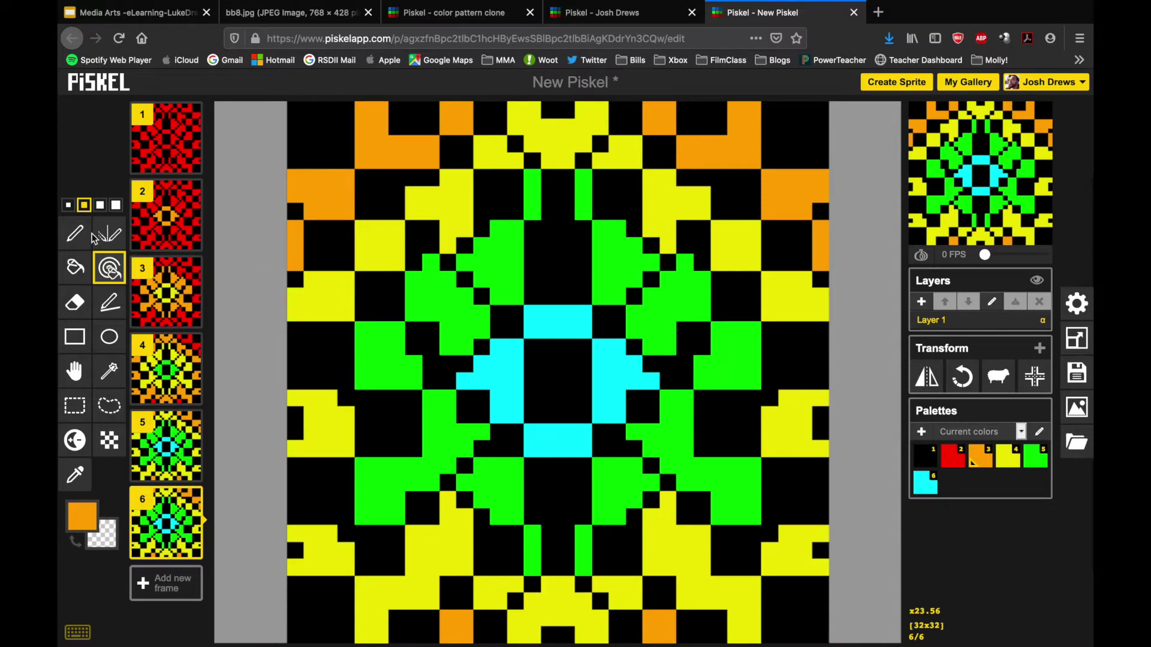
{"action": "key", "text": "2"}
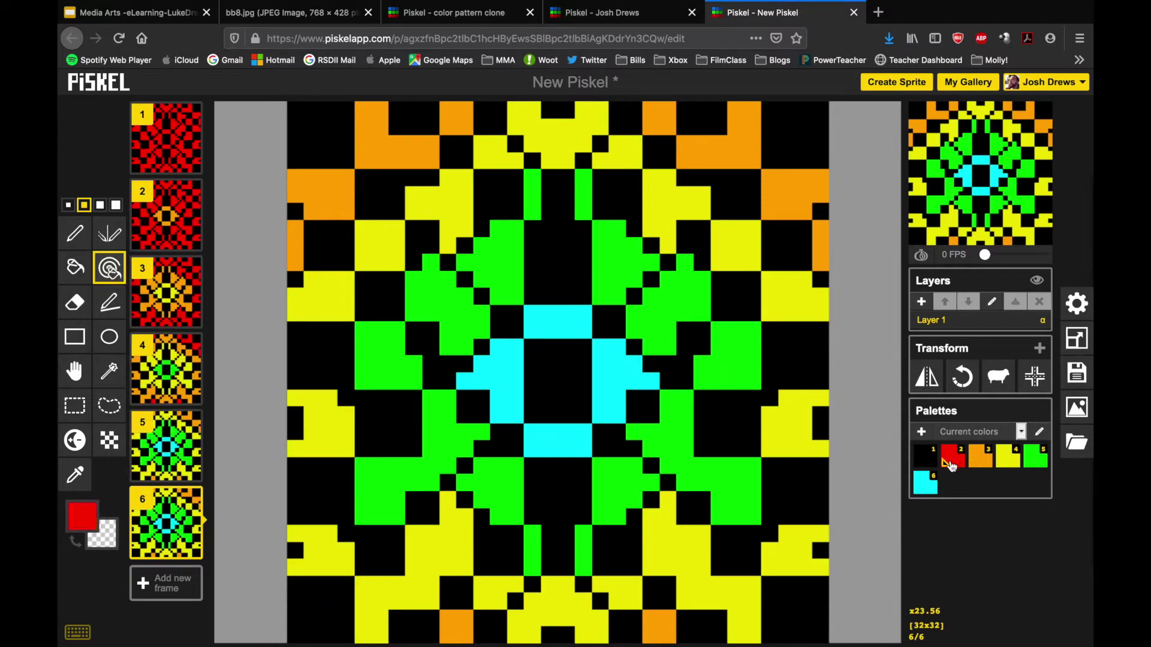
{"action": "left_click", "coordinate": [602, 379]}
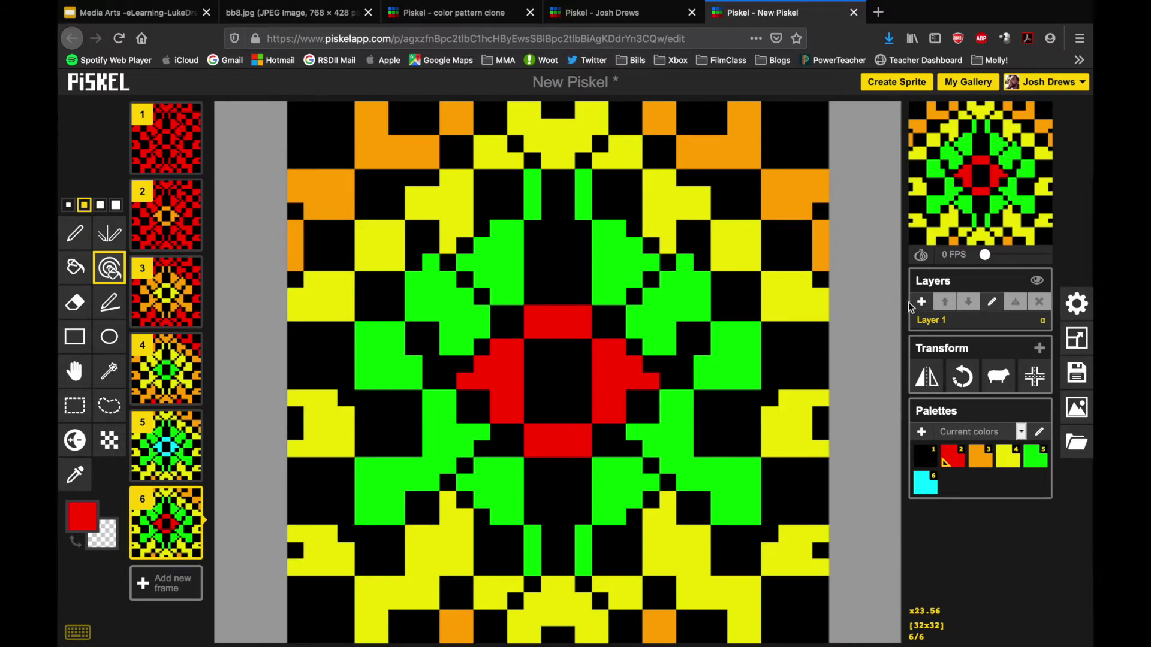
Recolour all green pixels of the sixth frame cyan
{"action": "left_click", "coordinate": [1012, 461]}
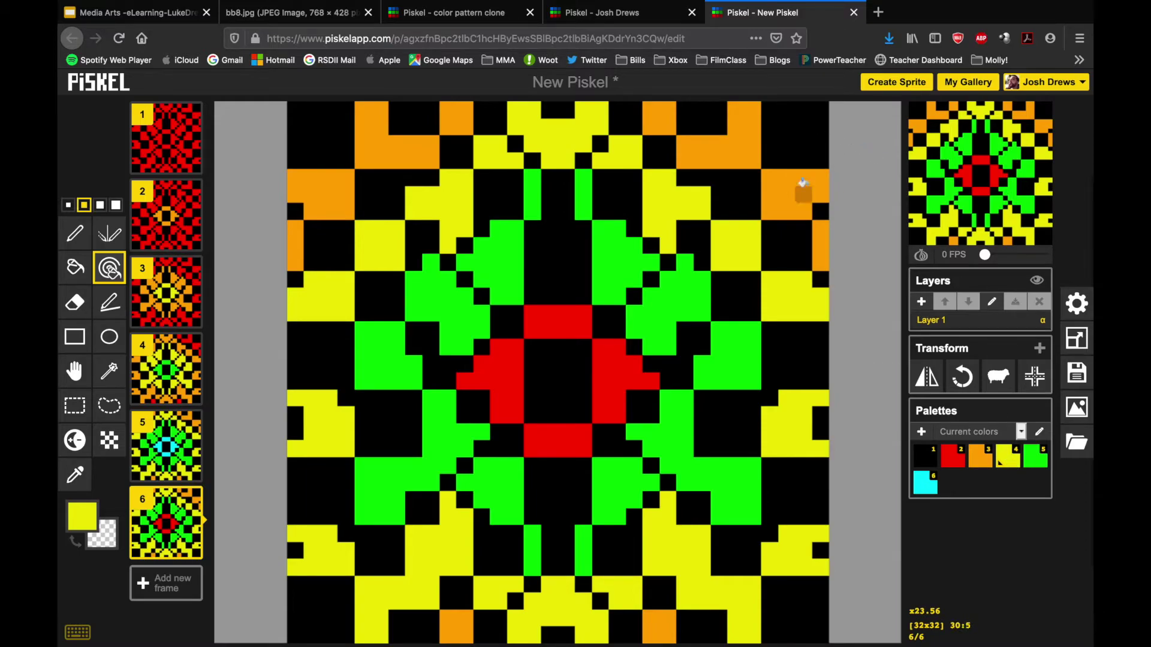
{"action": "left_click", "coordinate": [1042, 468]}
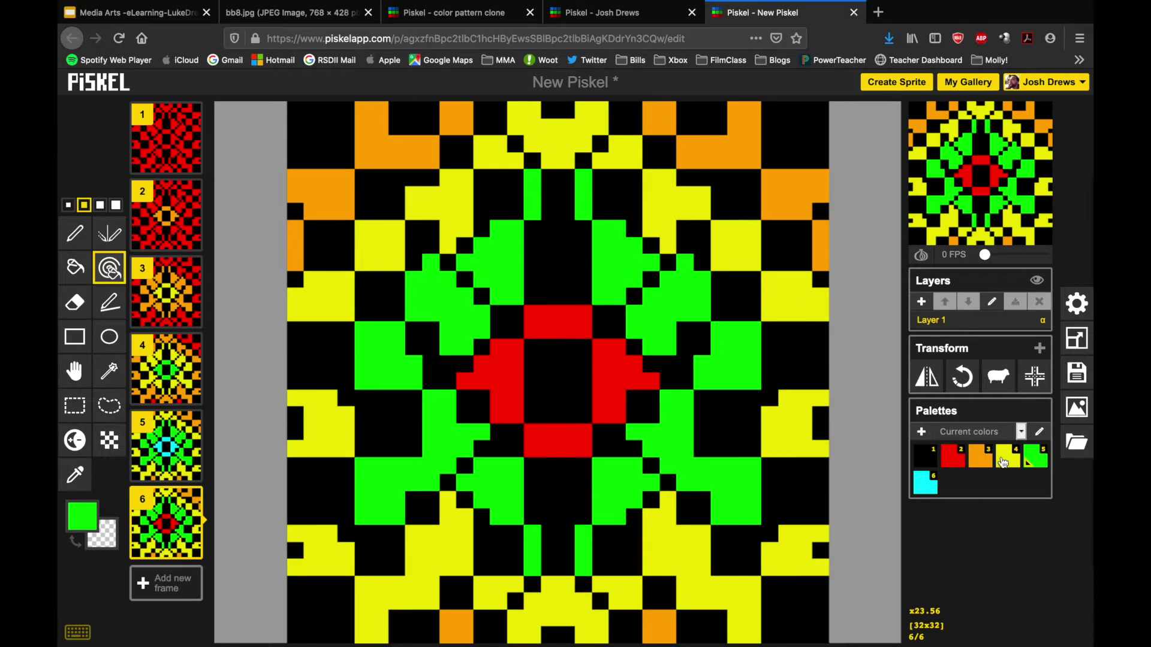
{"action": "left_click", "coordinate": [923, 486]}
{"action": "left_click", "coordinate": [683, 303]}
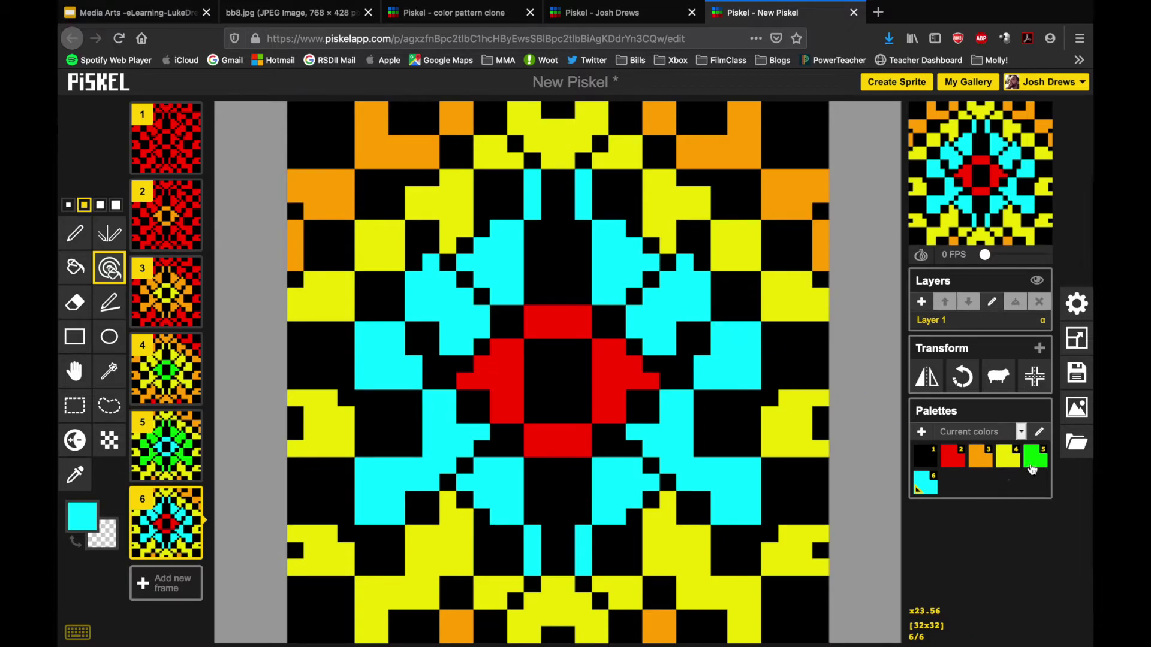
Recolour all yellow pixels of the sixth frame green and all its orange pixels yellow
{"action": "left_click", "coordinate": [1032, 462]}
{"action": "left_click", "coordinate": [737, 252]}
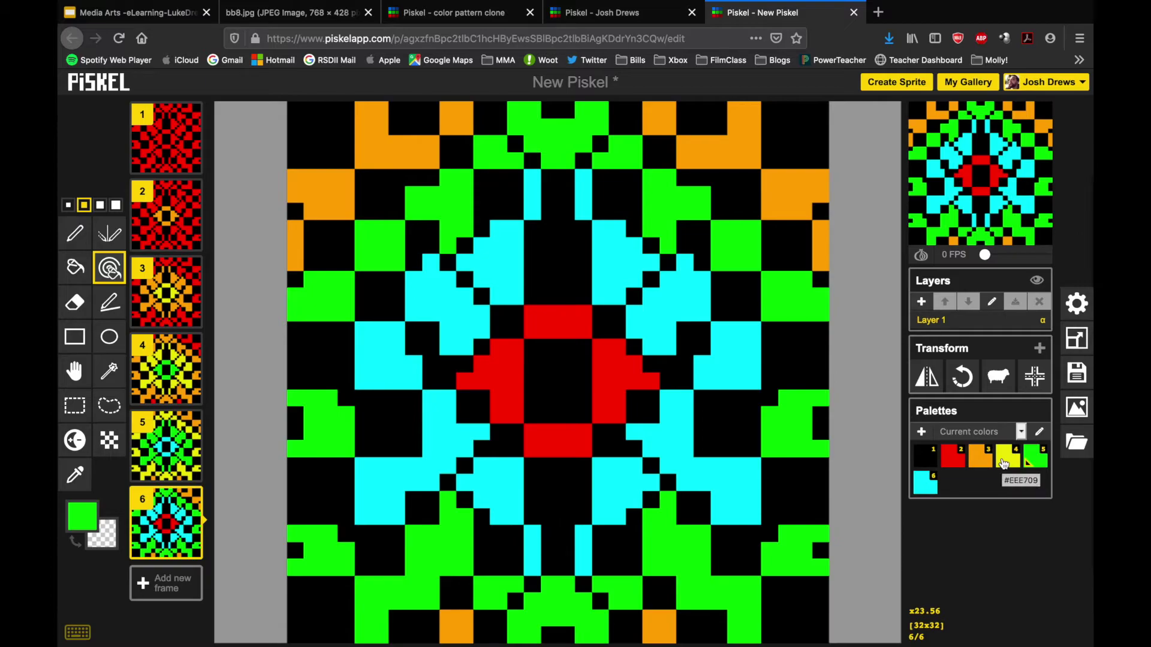
{"action": "left_click", "coordinate": [1004, 461]}
{"action": "left_click", "coordinate": [795, 183]}
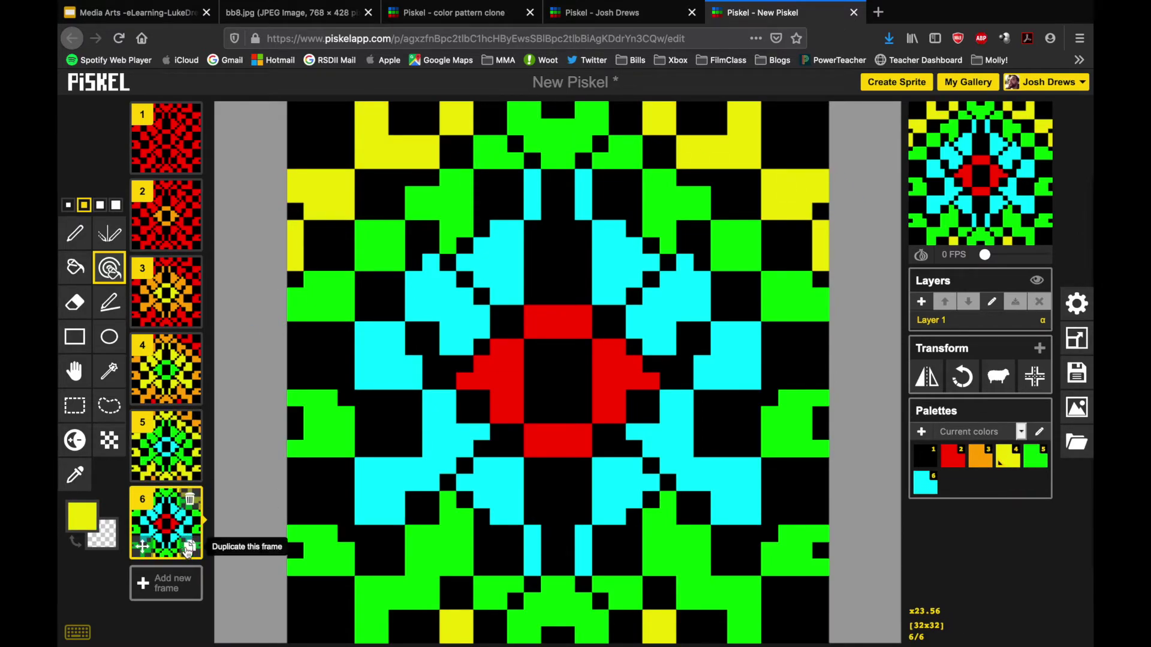
Duplicate the sixth frame and recolour all cyan pixels in the copy red
{"action": "left_click", "coordinate": [188, 547]}
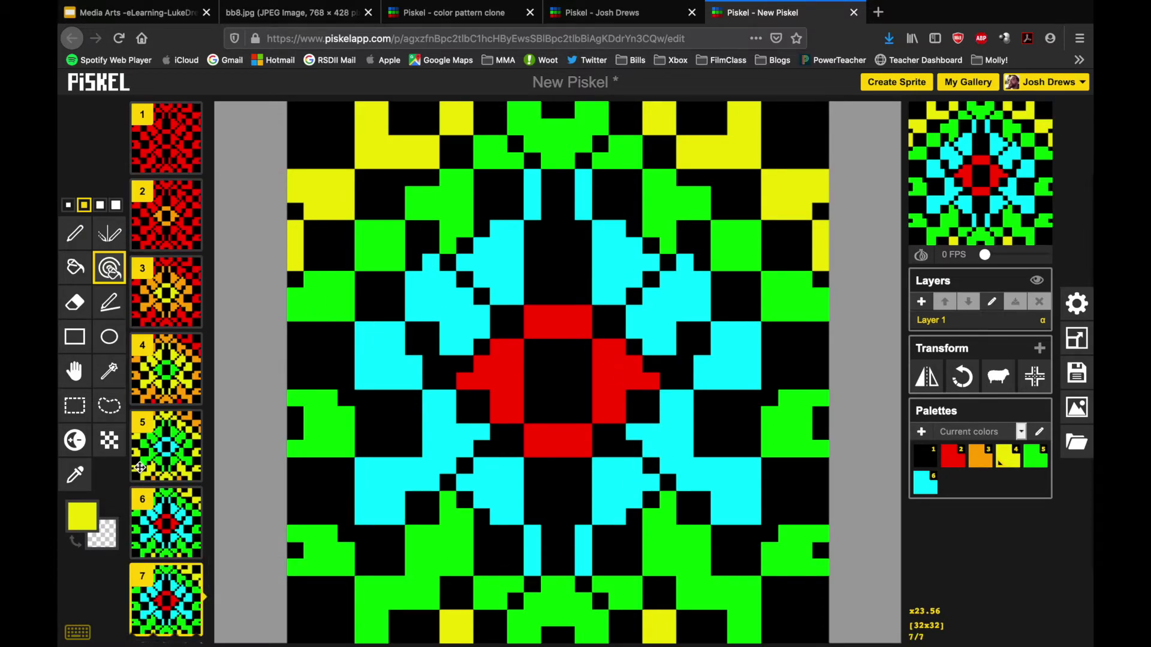
{"action": "left_click", "coordinate": [950, 460]}
{"action": "left_click", "coordinate": [664, 322]}
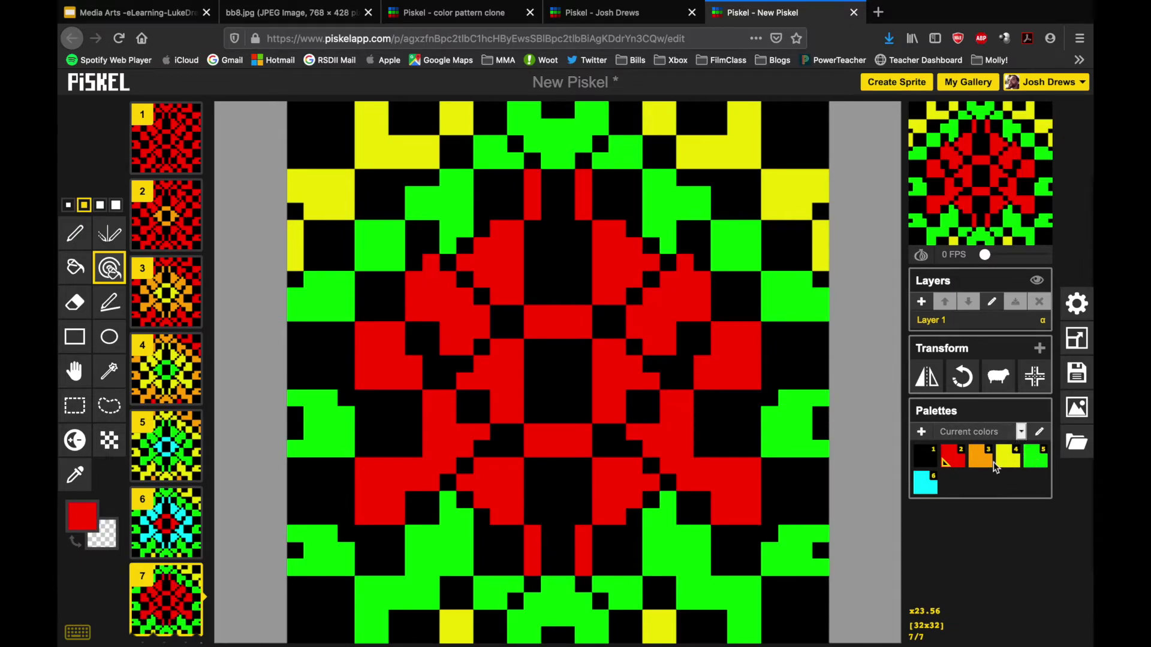
Recolour all green pixels of the seventh frame cyan and all its yellow pixels green
{"action": "left_click", "coordinate": [924, 485]}
{"action": "left_click", "coordinate": [728, 250]}
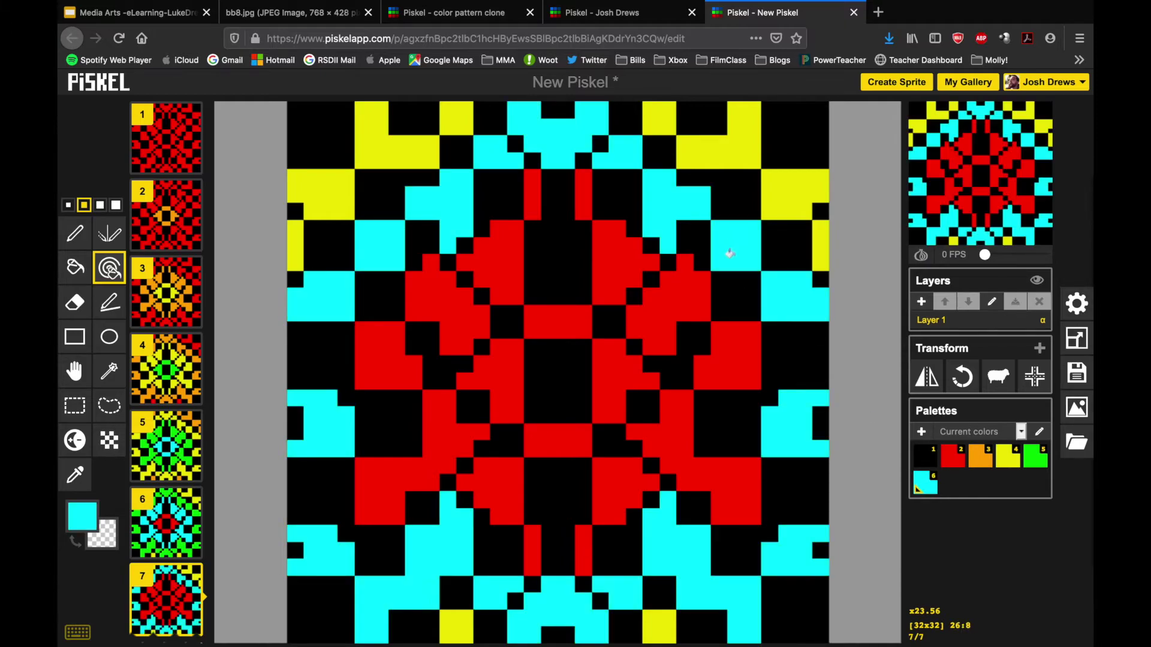
{"action": "left_click", "coordinate": [1037, 461]}
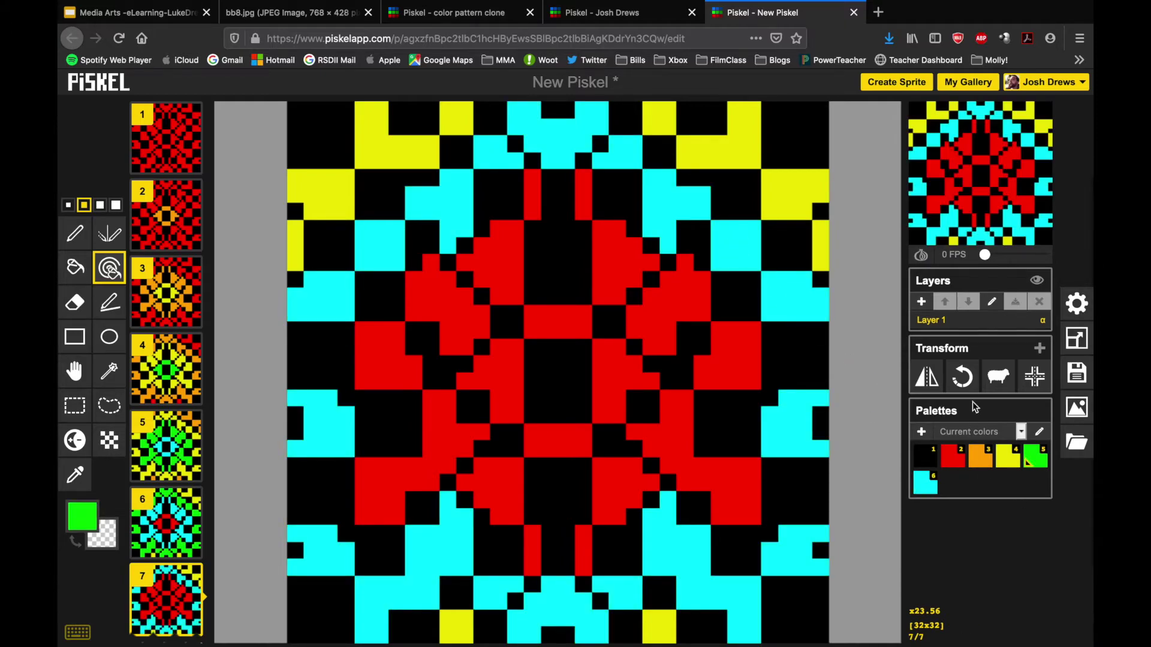
{"action": "left_click", "coordinate": [790, 207]}
In a duplicate of the seventh frame, recolour all cyan pixels red and all green pixels cyan
{"action": "mouse_move", "coordinate": [190, 576]}
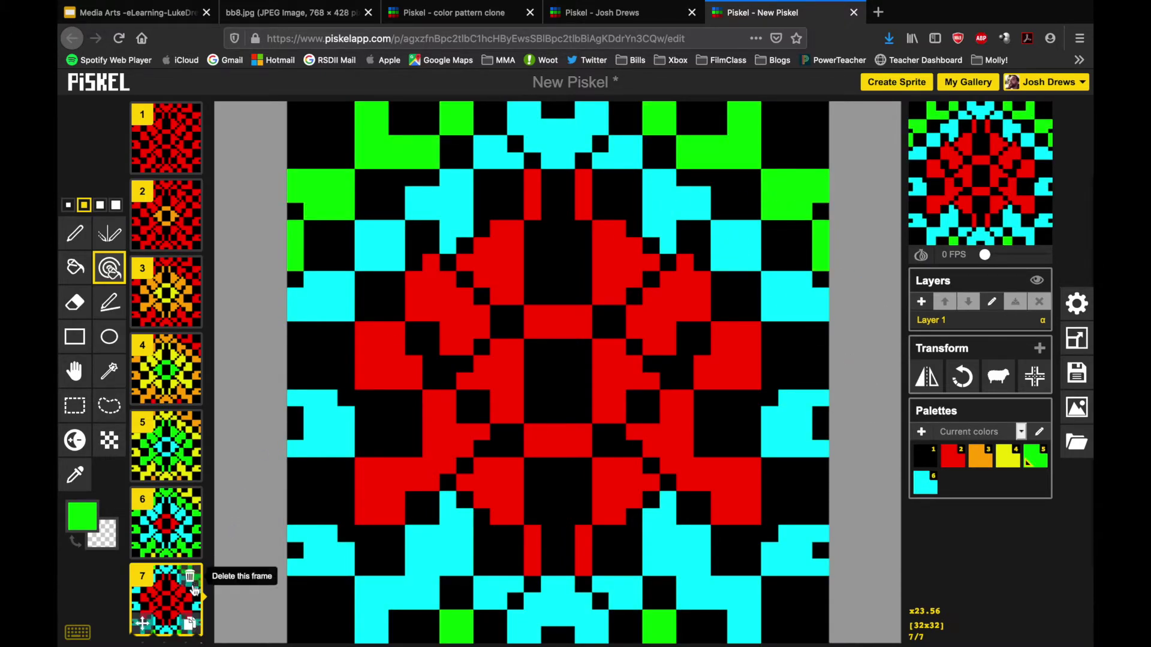
{"action": "left_click", "coordinate": [189, 625]}
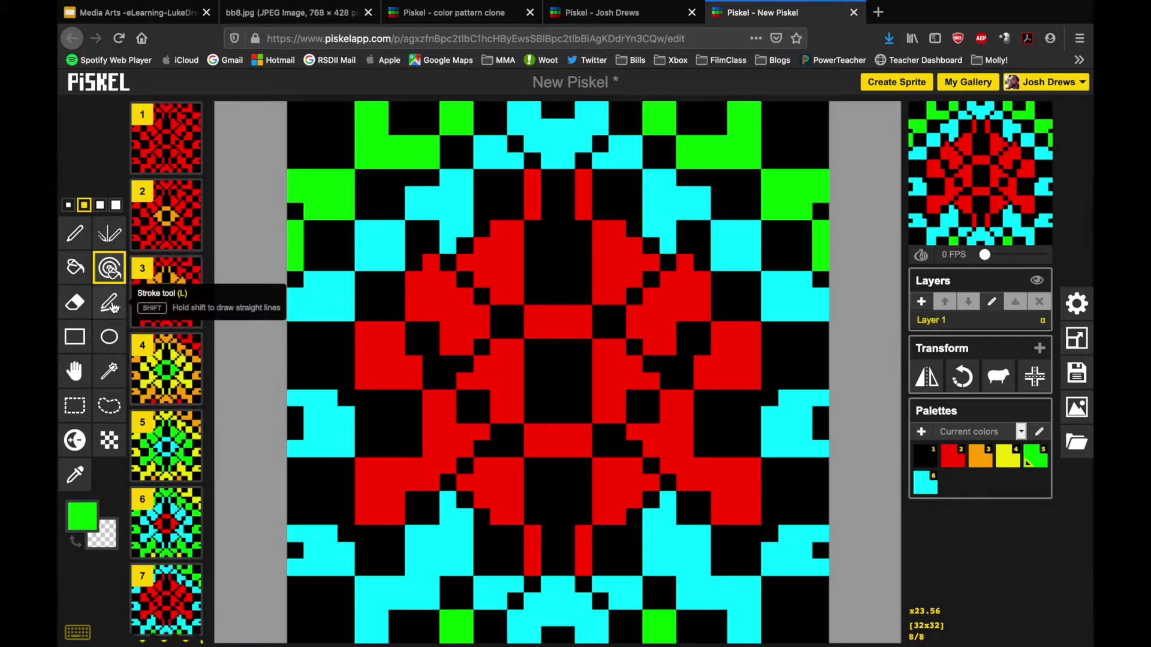
{"action": "left_click", "coordinate": [953, 458]}
{"action": "left_click", "coordinate": [736, 253]}
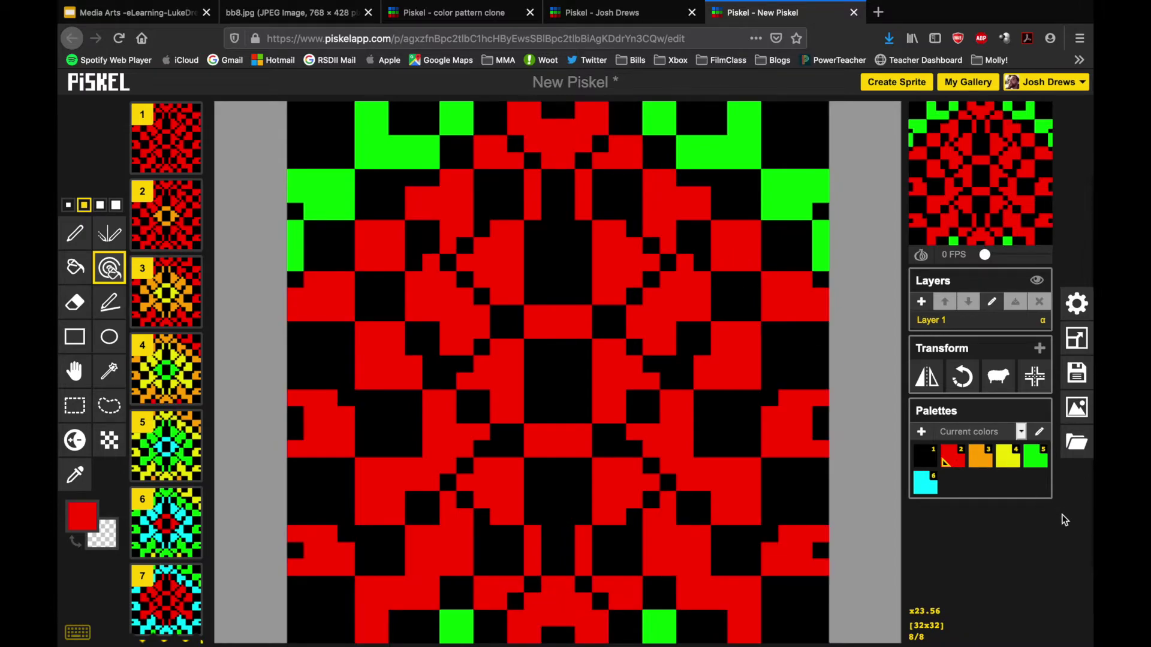
{"action": "left_click", "coordinate": [928, 487]}
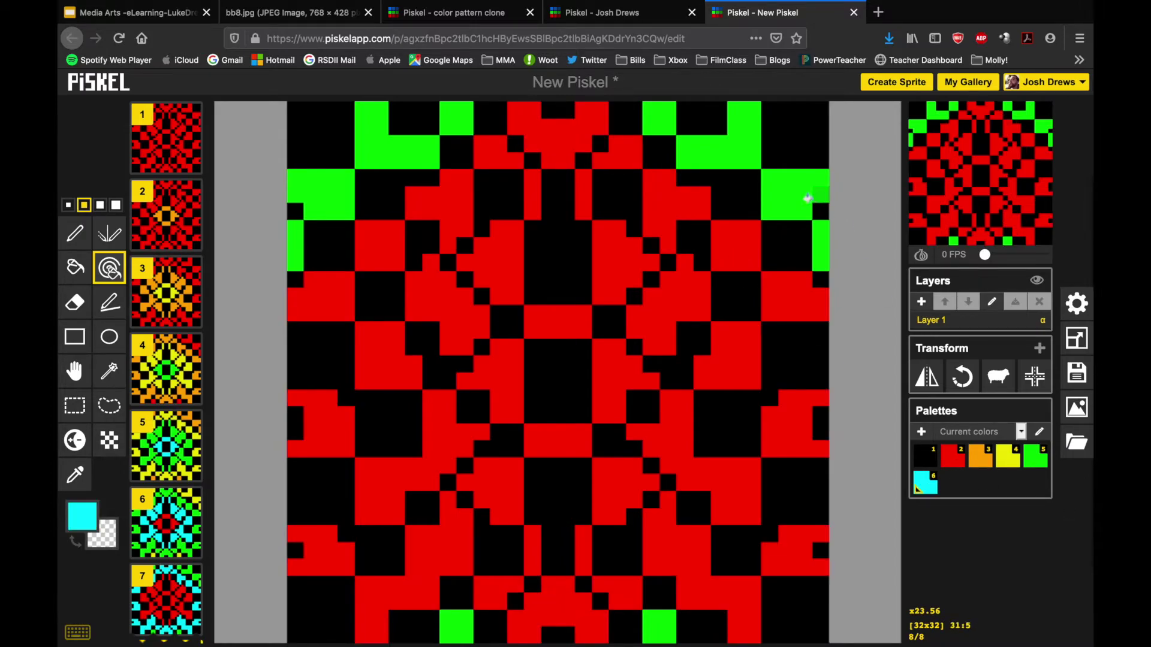
{"action": "left_click", "coordinate": [805, 195]}
Duplicate the eighth frame and recolour the remaining cyan pixels in the copy red
{"action": "scroll", "coordinate": [193, 258], "scroll_direction": "down", "scroll_amount": 2}
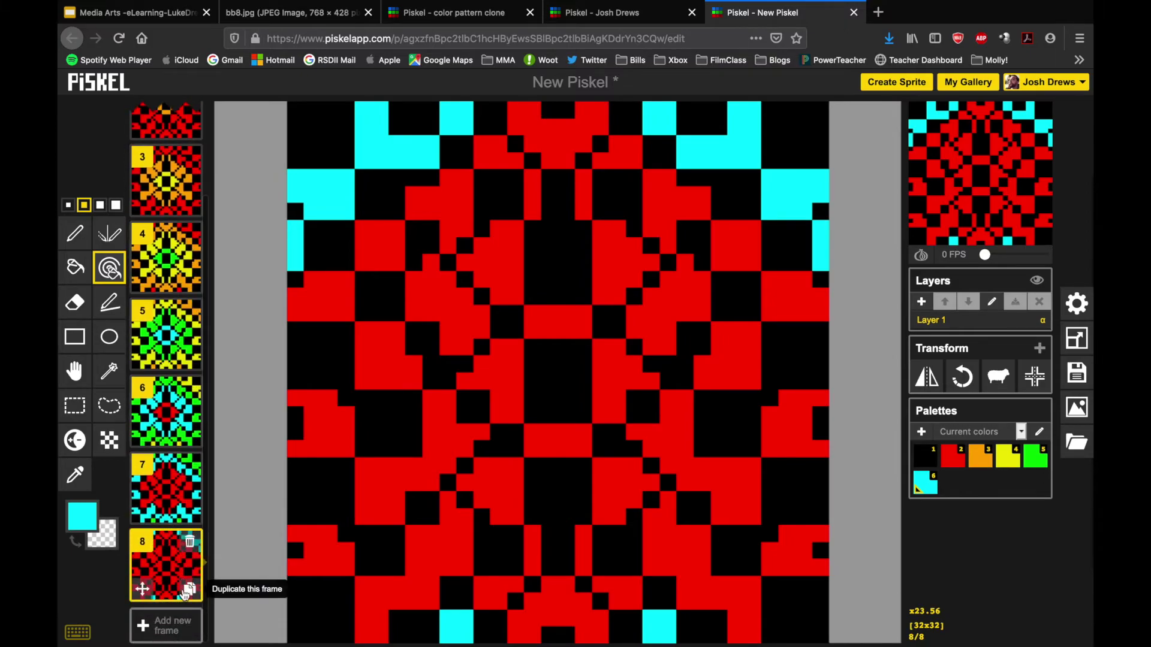
{"action": "left_click", "coordinate": [191, 591]}
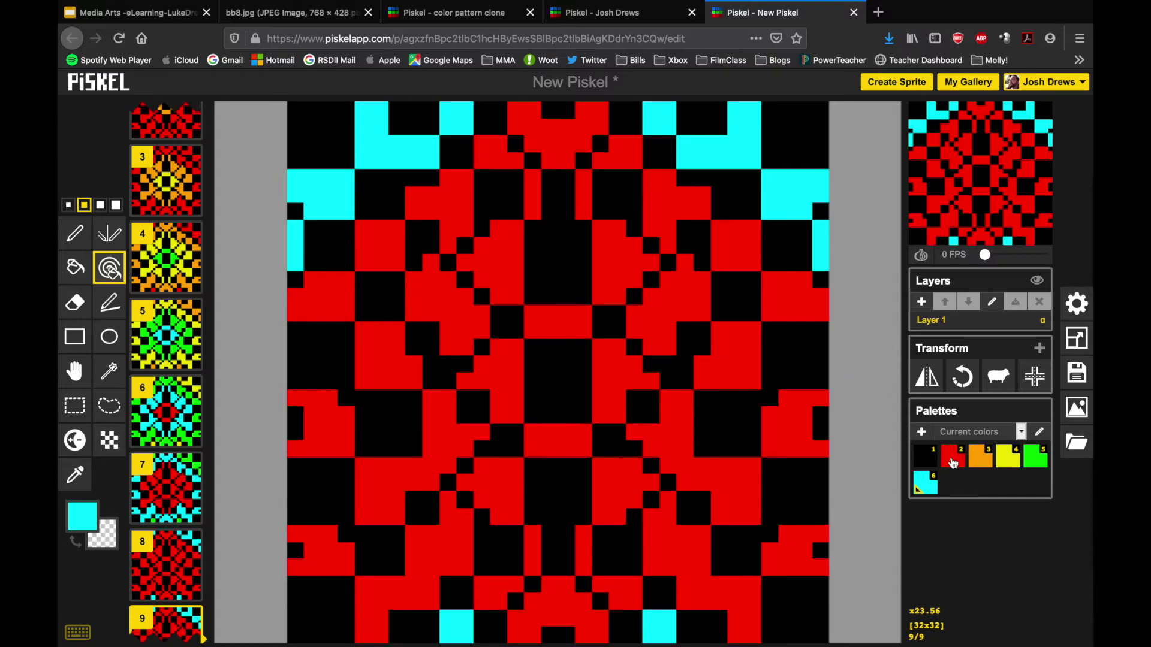
{"action": "left_click", "coordinate": [953, 460]}
{"action": "left_click", "coordinate": [793, 209]}
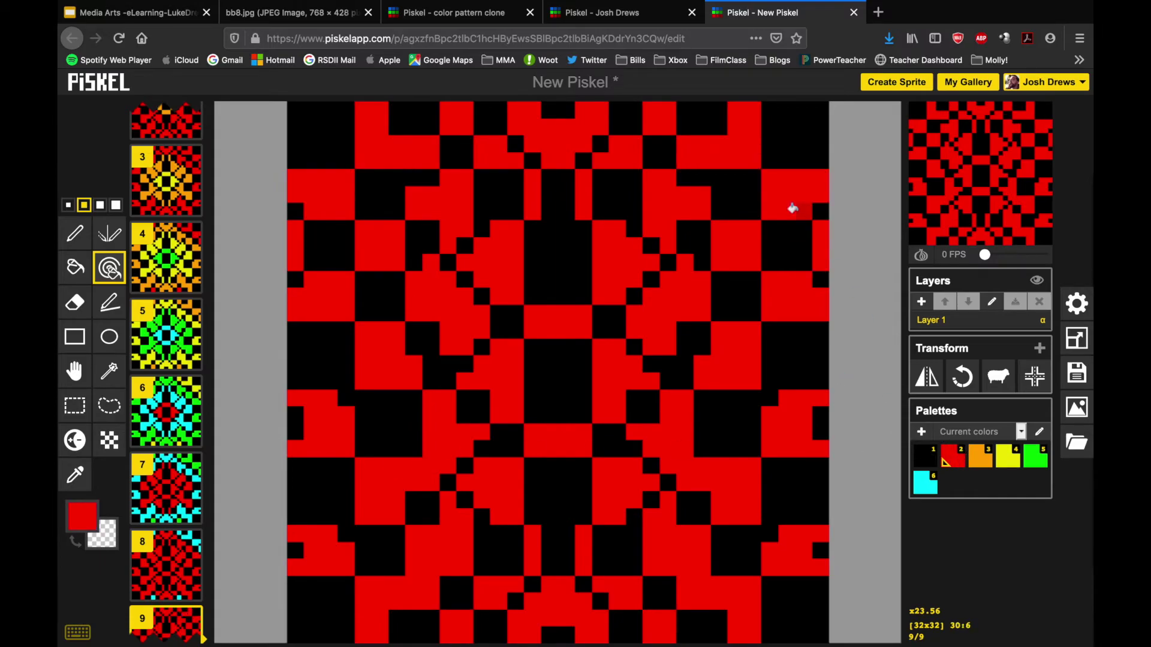
Set the animation preview speed to 12 FPS
{"action": "scroll", "coordinate": [186, 509], "scroll_direction": "up", "scroll_amount": 1}
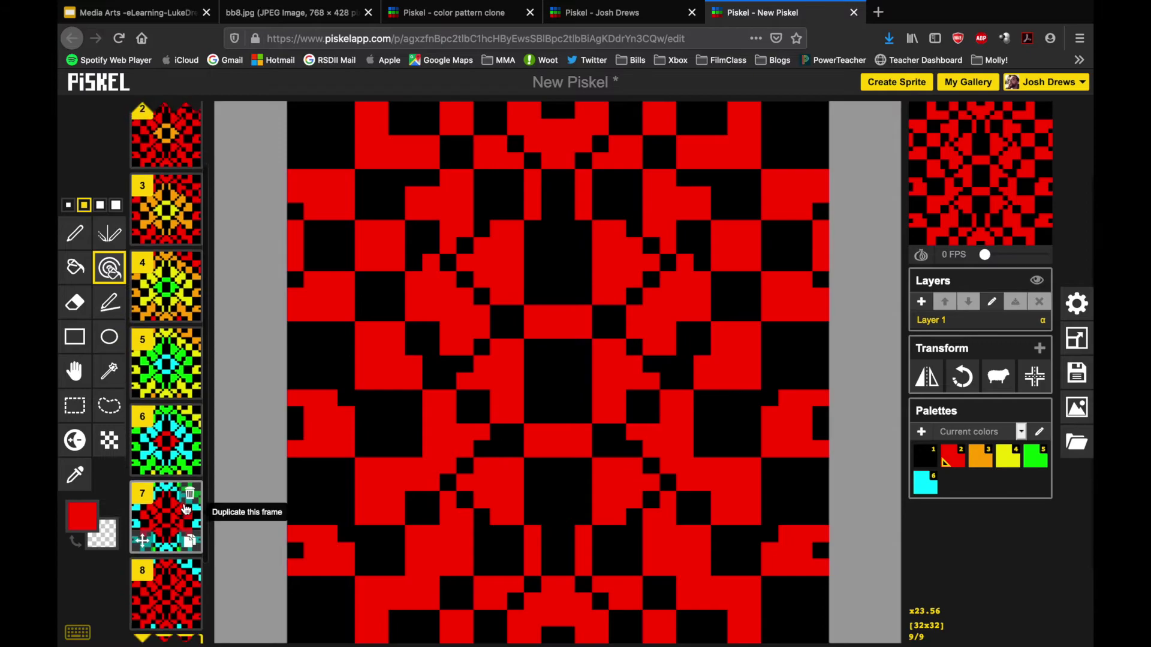
{"action": "scroll", "coordinate": [186, 509], "scroll_direction": "up", "scroll_amount": 3}
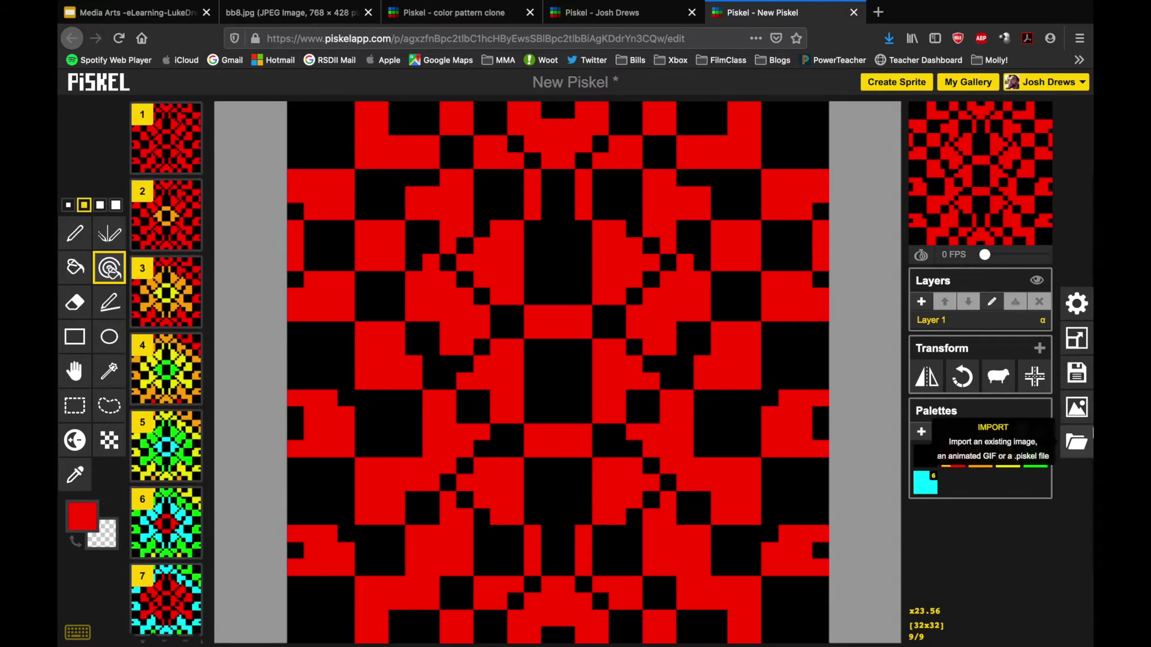
{"action": "left_click_drag", "start_coordinate": [987, 257], "coordinate": [994, 259]}
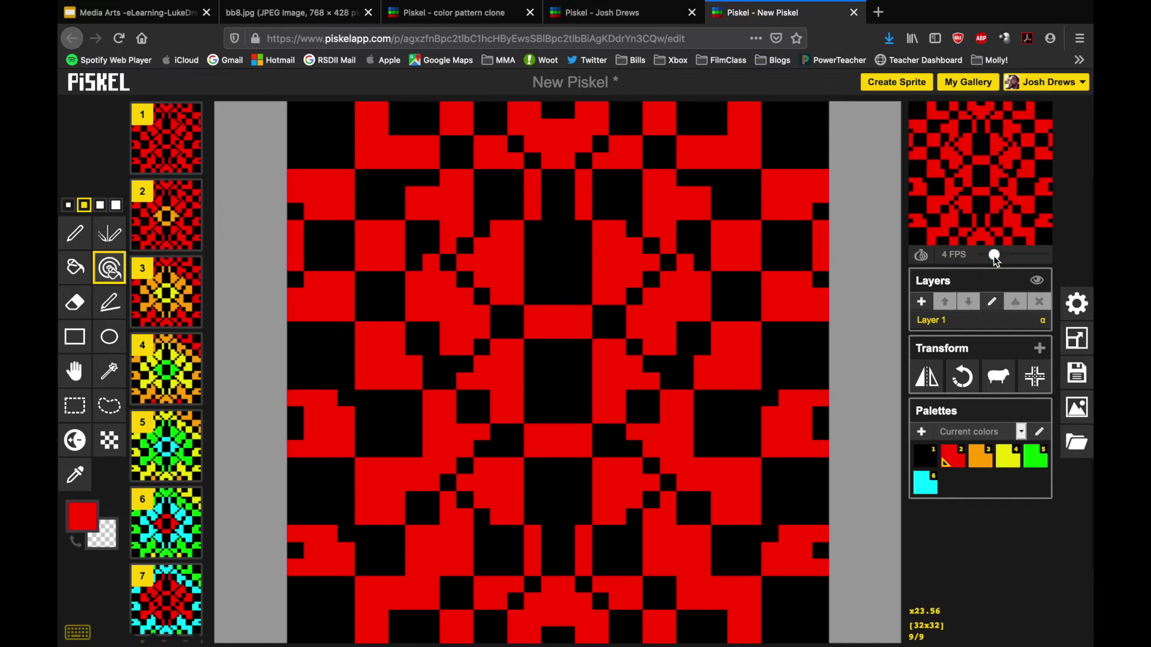
{"action": "left_click_drag", "start_coordinate": [994, 259], "coordinate": [999, 259]}
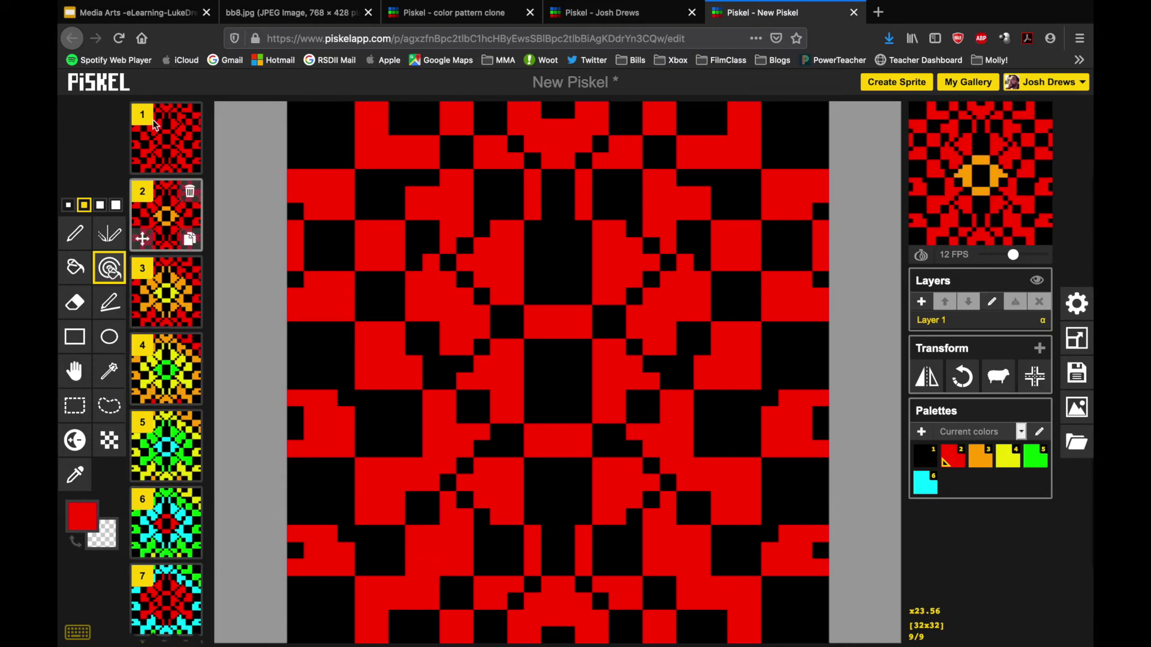
{"action": "scroll", "coordinate": [153, 473], "scroll_direction": "down", "scroll_amount": 1}
{"action": "scroll", "coordinate": [153, 473], "scroll_direction": "down", "scroll_amount": 5}
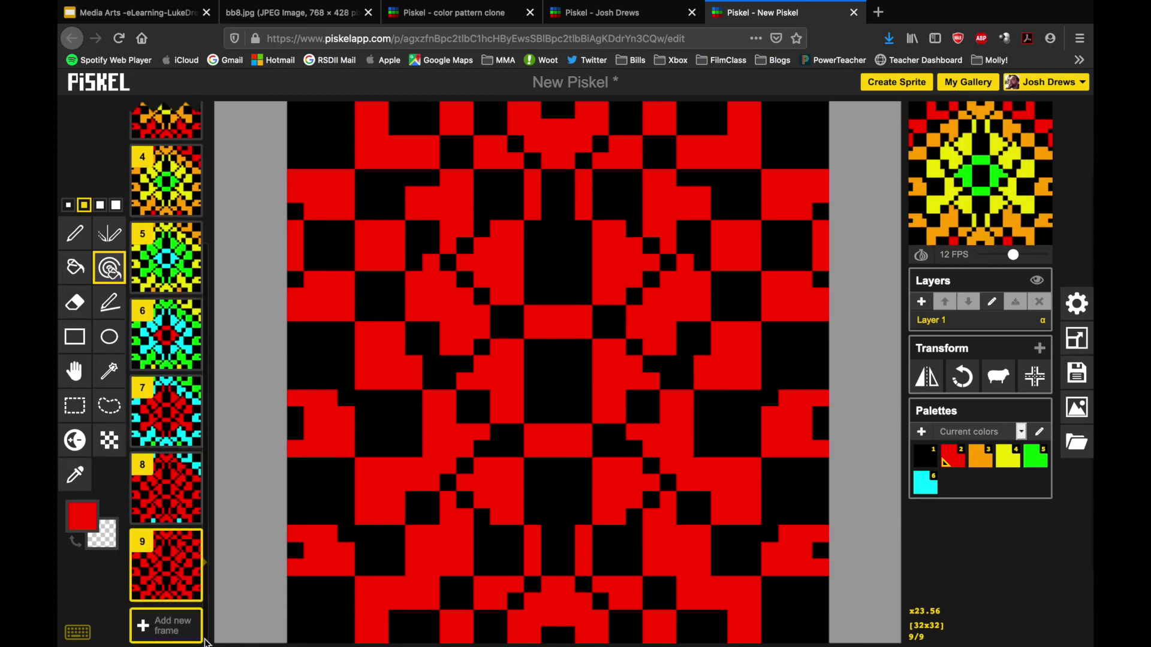
{"action": "scroll", "coordinate": [157, 549], "scroll_direction": "up", "scroll_amount": 3}
{"action": "scroll", "coordinate": [156, 550], "scroll_direction": "down", "scroll_amount": 3}
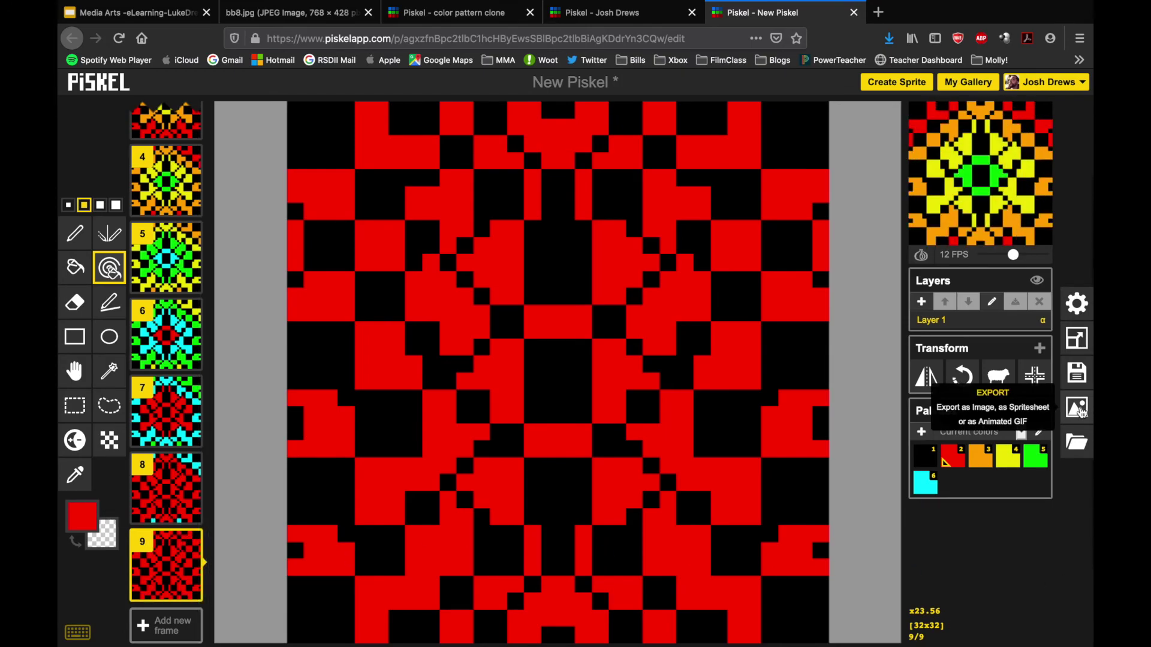
Export the animation as a repeatedly looping GIF at 480 x 480 resolution and save the file to the computer
{"action": "left_click", "coordinate": [1079, 409]}
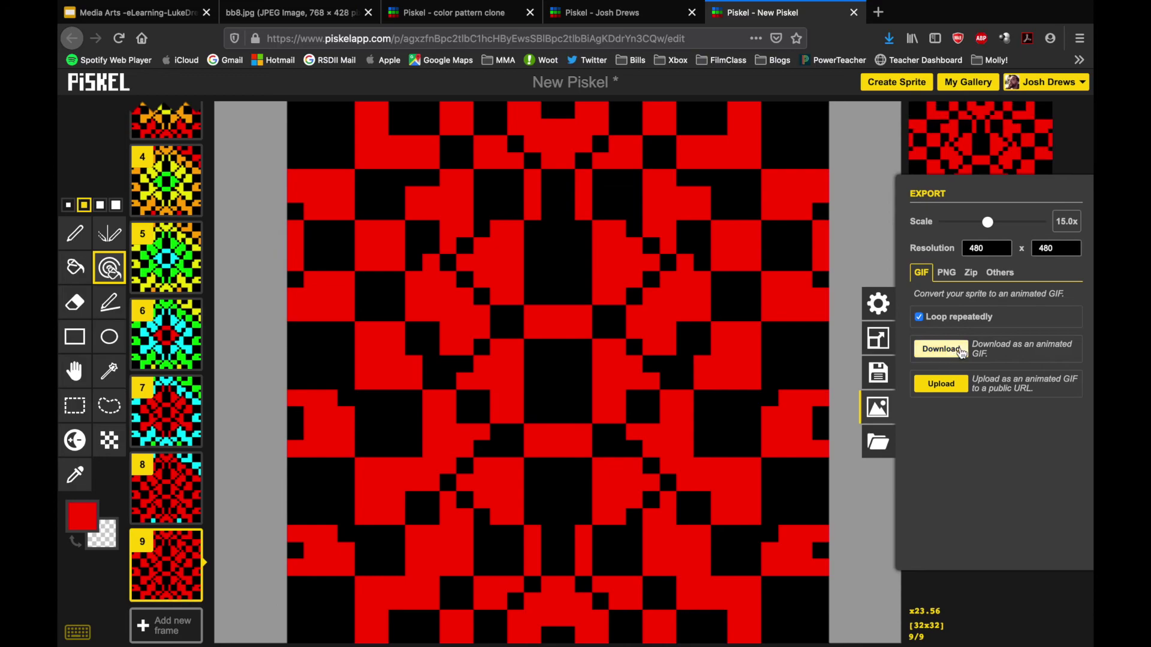
{"action": "left_click", "coordinate": [950, 353]}
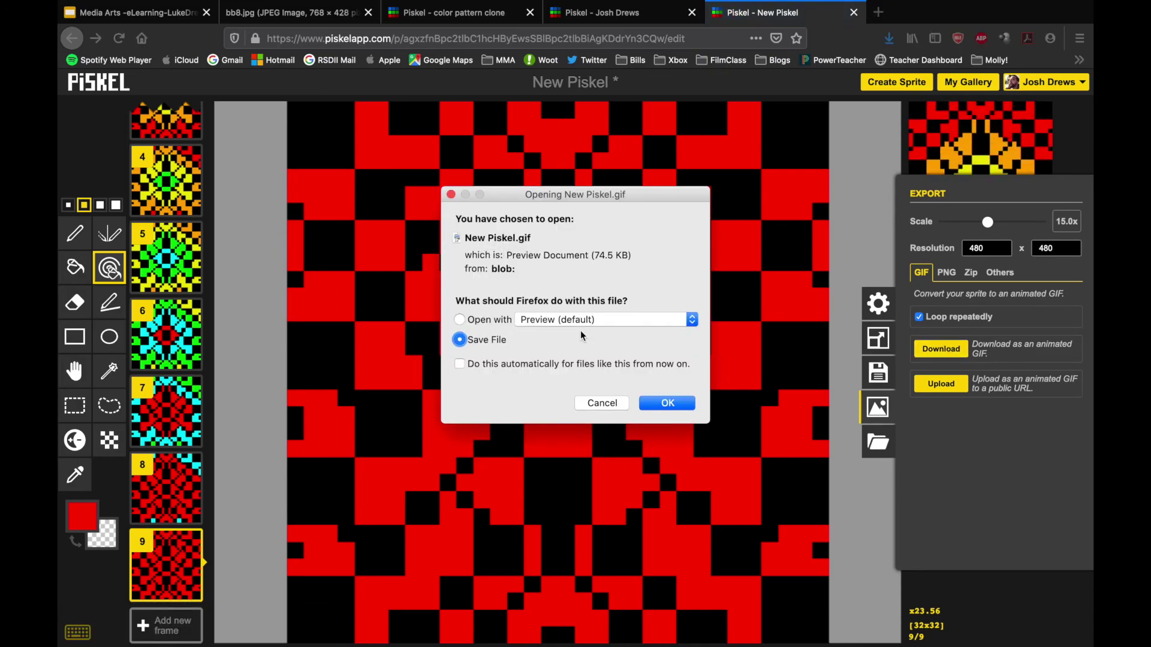
{"action": "left_click", "coordinate": [664, 403]}
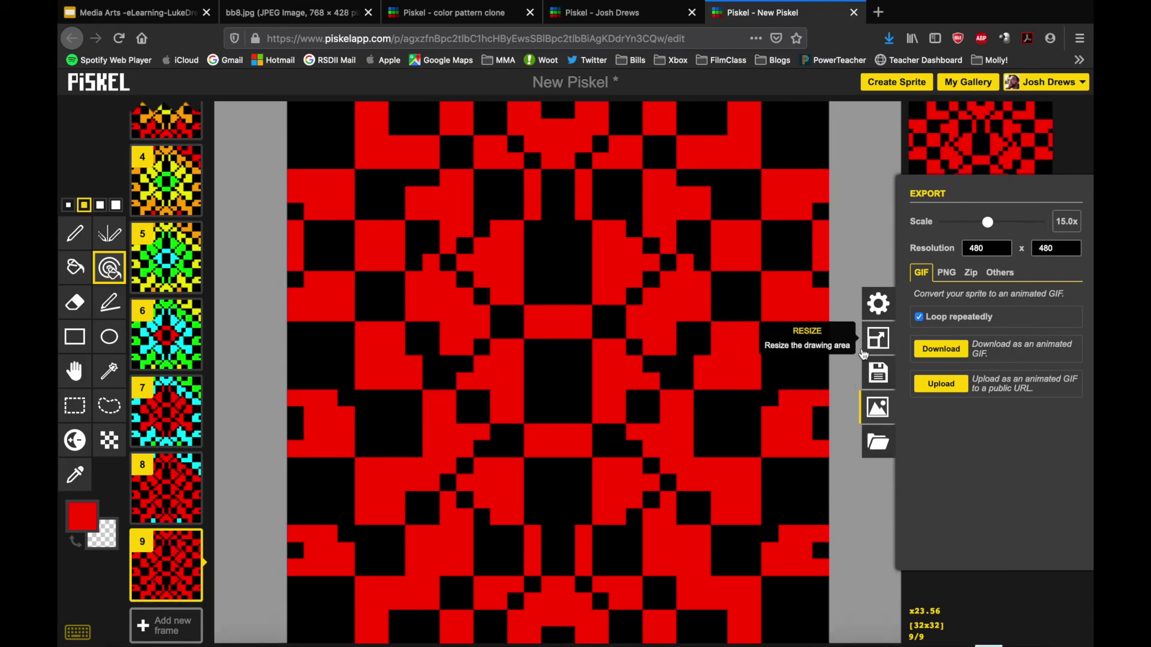
Title the sprite "Design Example" and save it to the online gallery
{"action": "left_click", "coordinate": [879, 368]}
{"action": "left_click", "coordinate": [1002, 236]}
{"action": "left_click_drag", "start_coordinate": [1001, 236], "coordinate": [903, 234]}
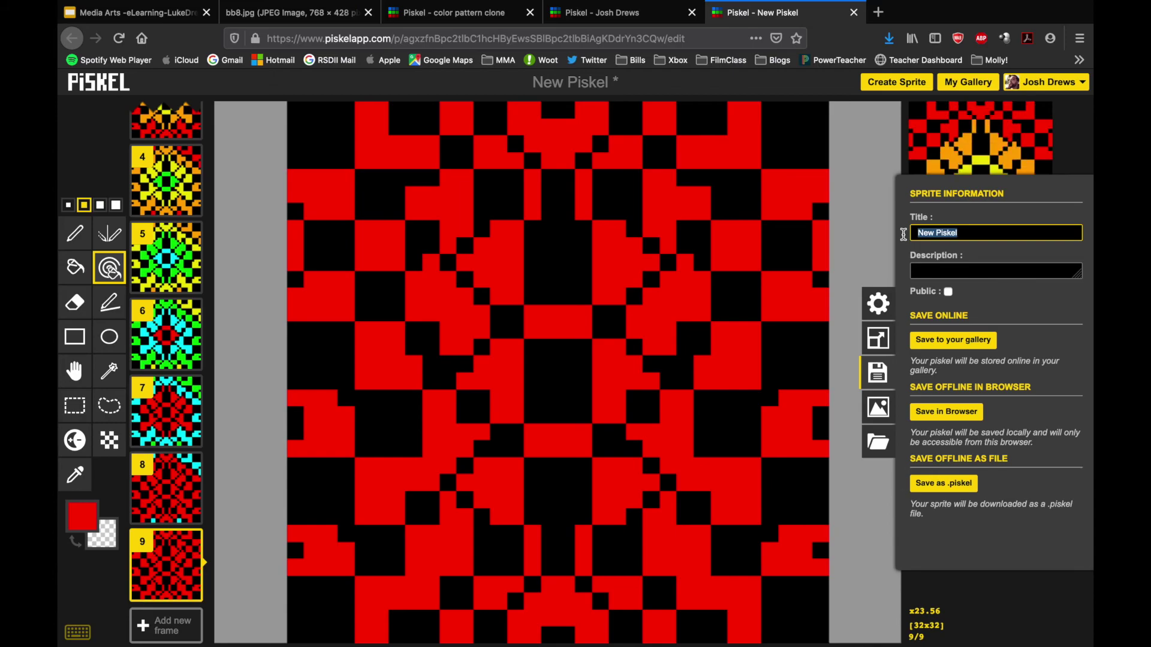
{"action": "type", "text": "Desi"}
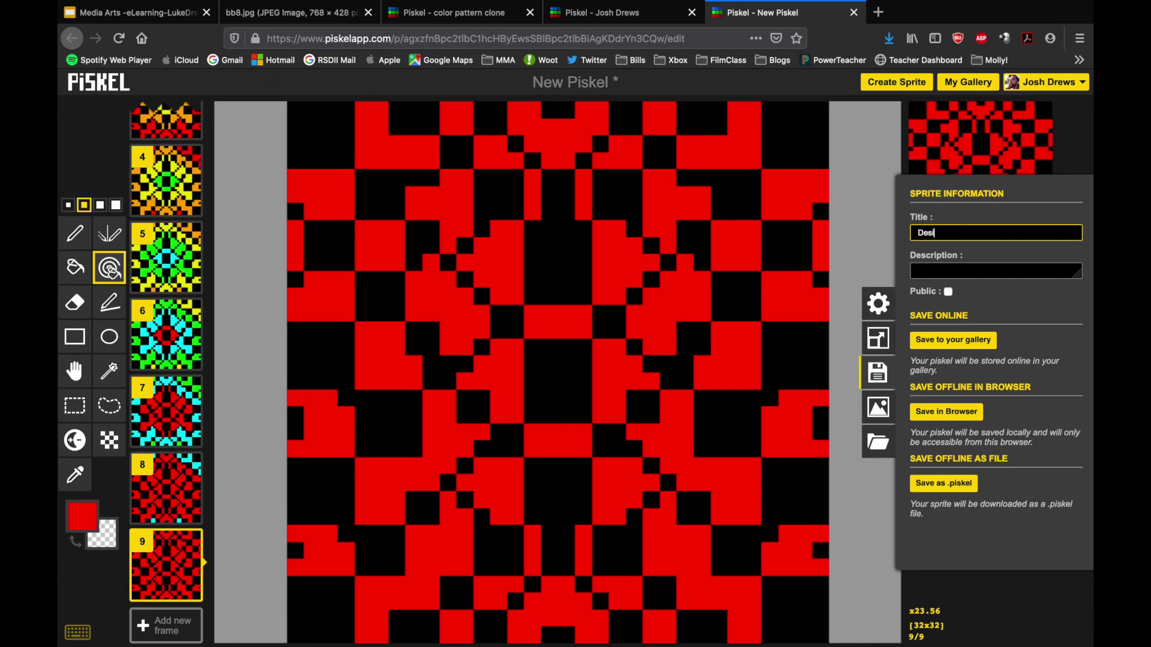
{"action": "type", "text": "gn Example"}
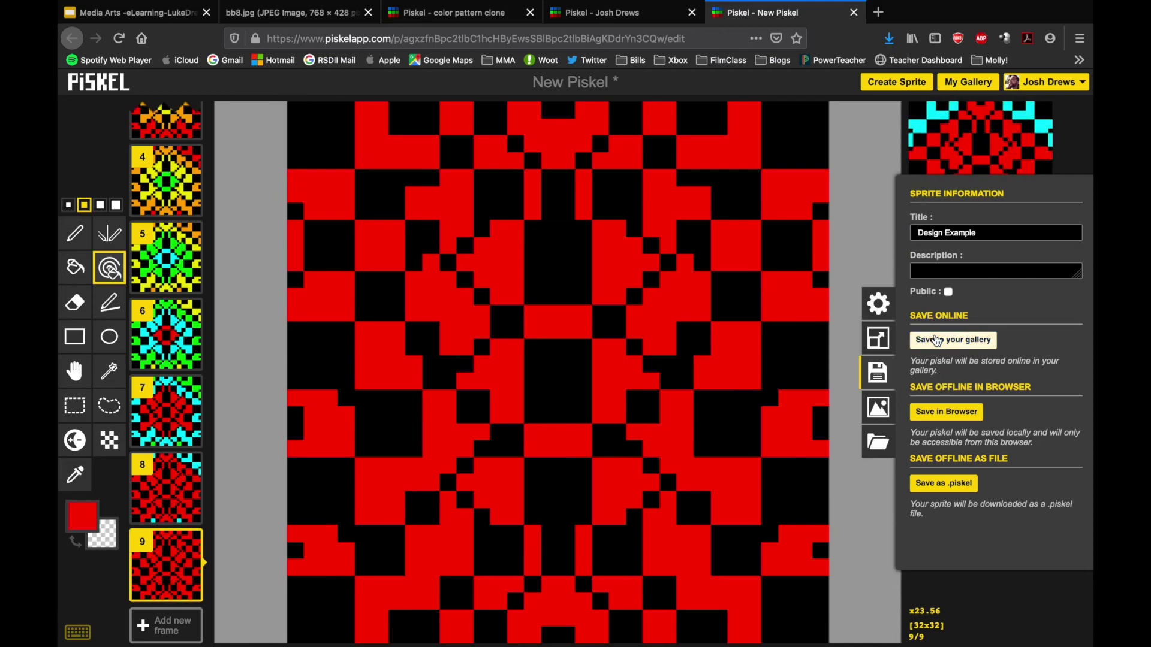
{"action": "left_click", "coordinate": [937, 340]}
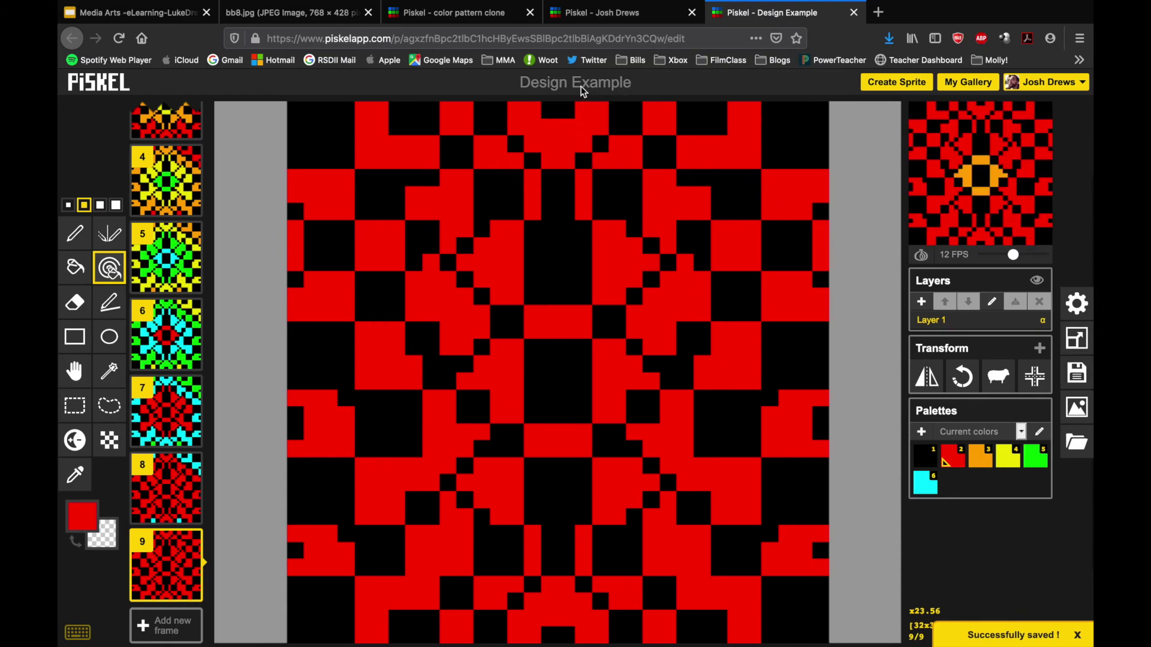
Check the Design Example entry in the personal gallery, then return to its editor
{"action": "left_click", "coordinate": [970, 83]}
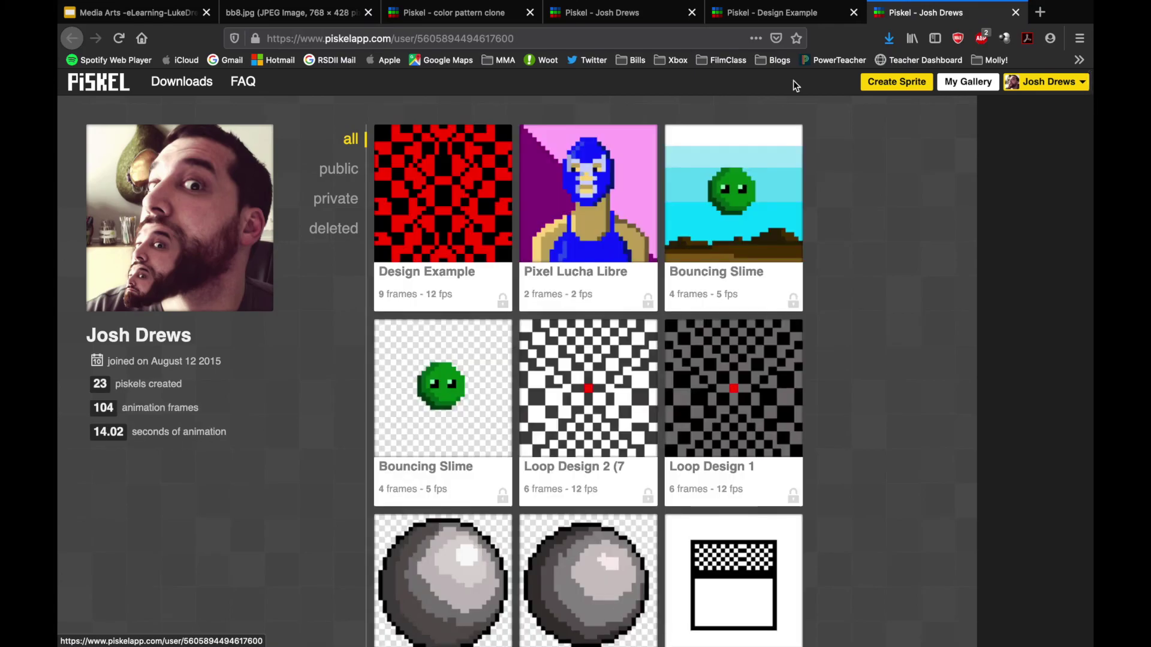
{"action": "mouse_move", "coordinate": [420, 210]}
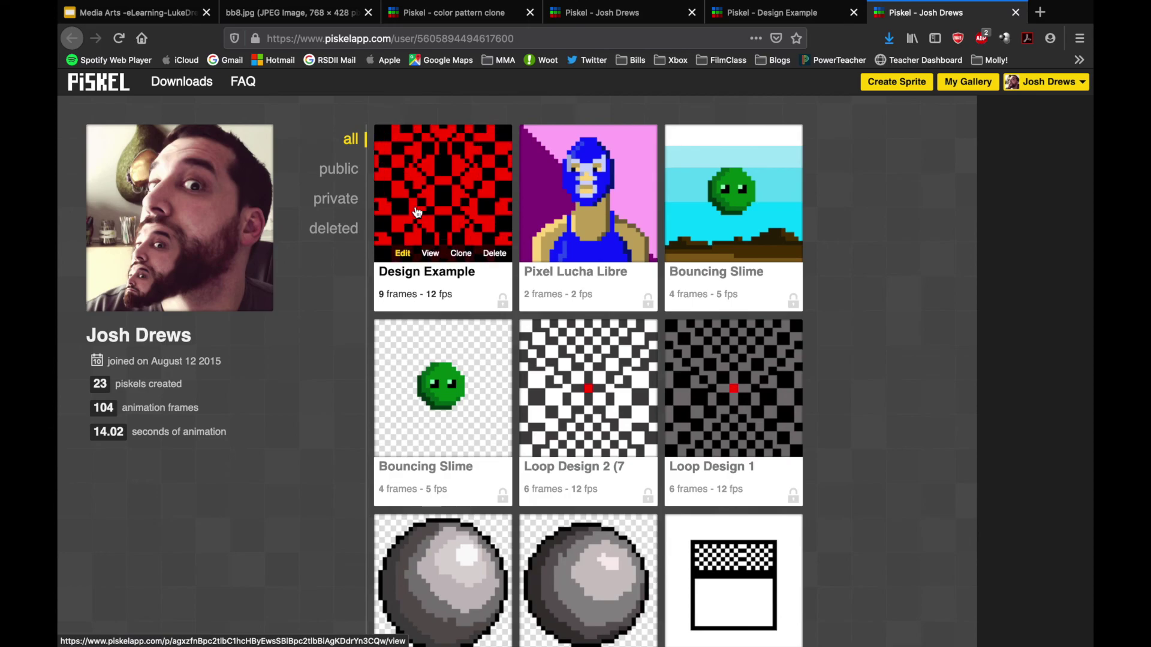
{"action": "left_click", "coordinate": [766, 13]}
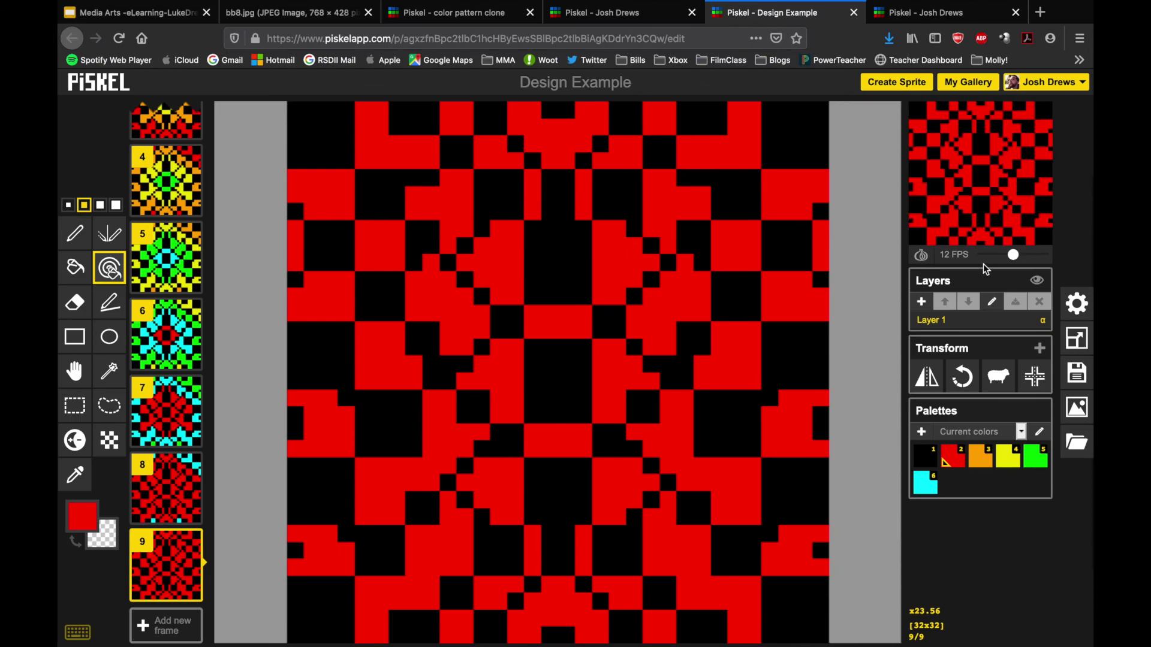